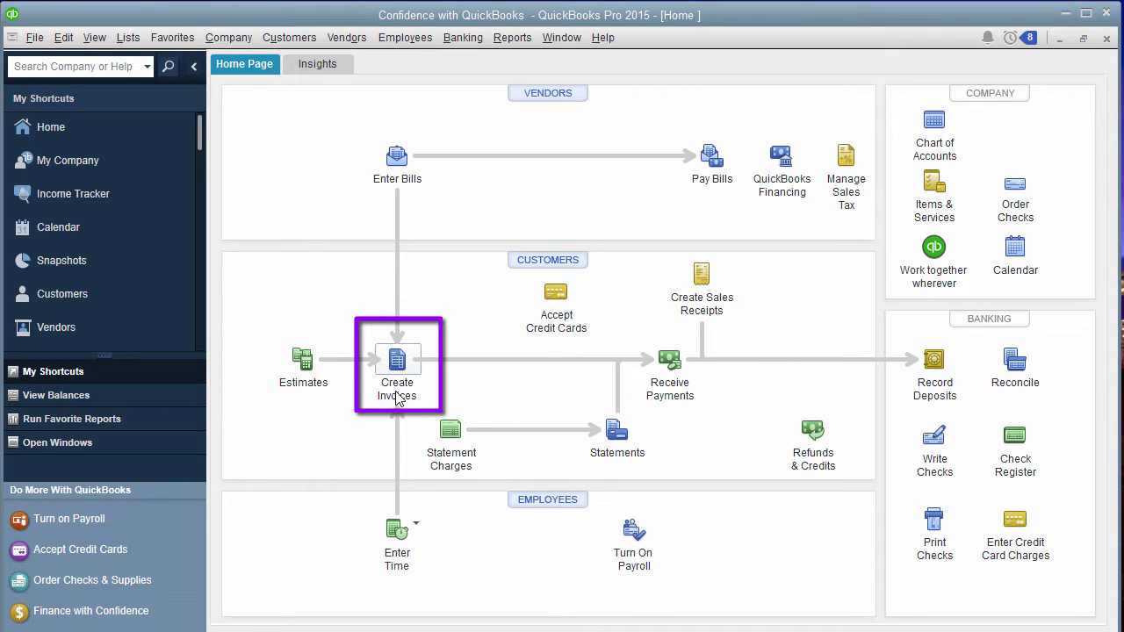
# Start an invoice for the existing customer with Commission typed as the first line item.
pyautogui.click(397, 371)
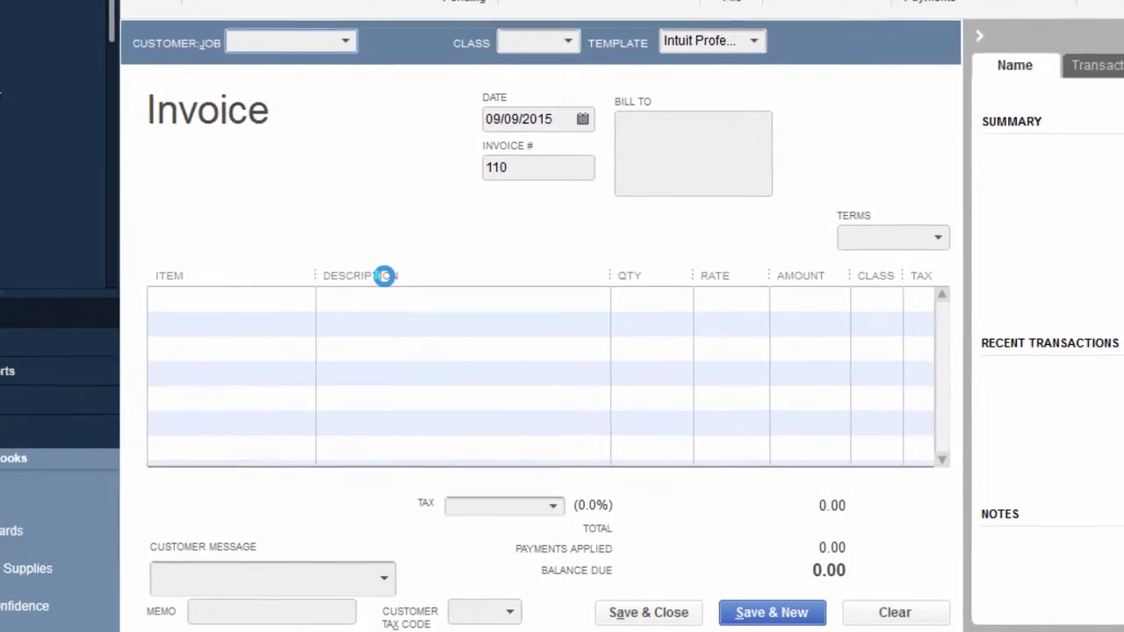
pyautogui.click(369, 97)
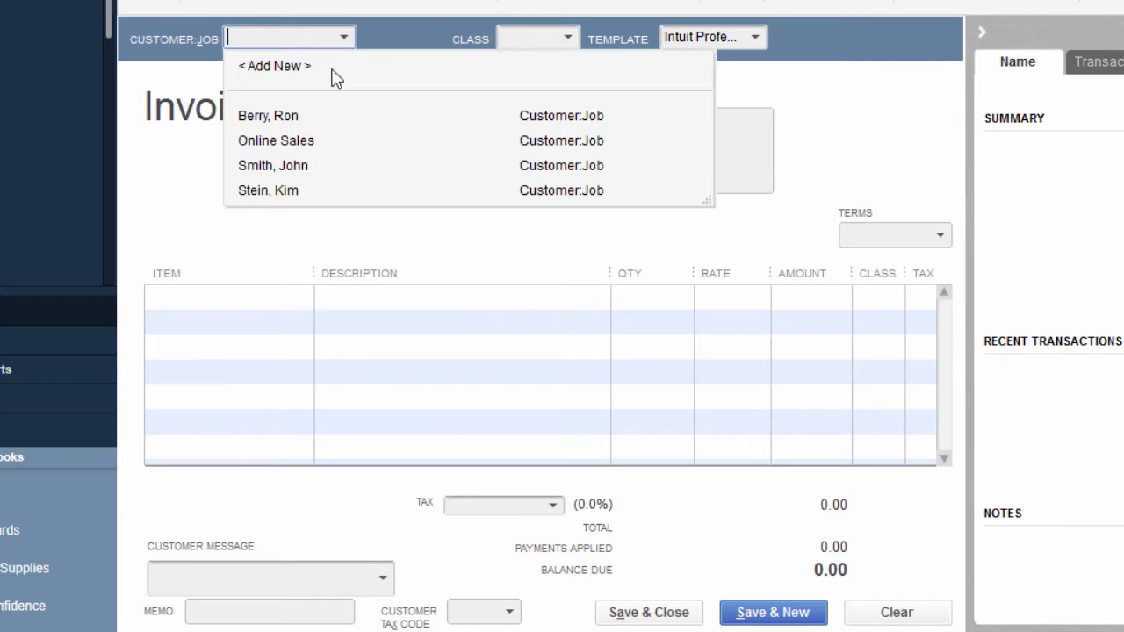
pyautogui.click(306, 117)
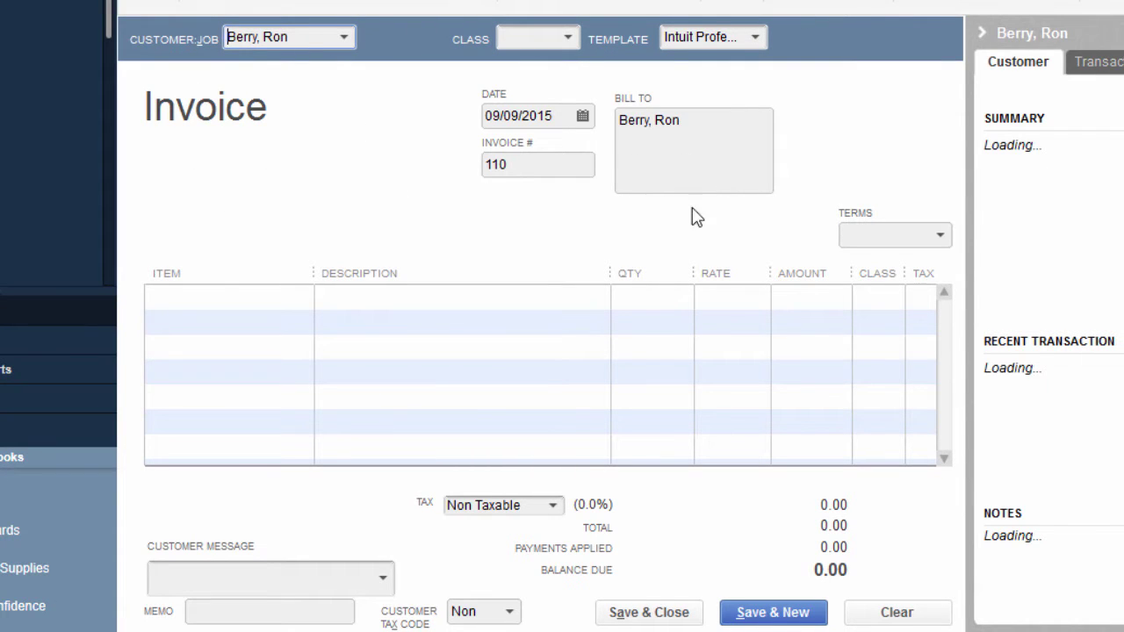
pyautogui.click(225, 300)
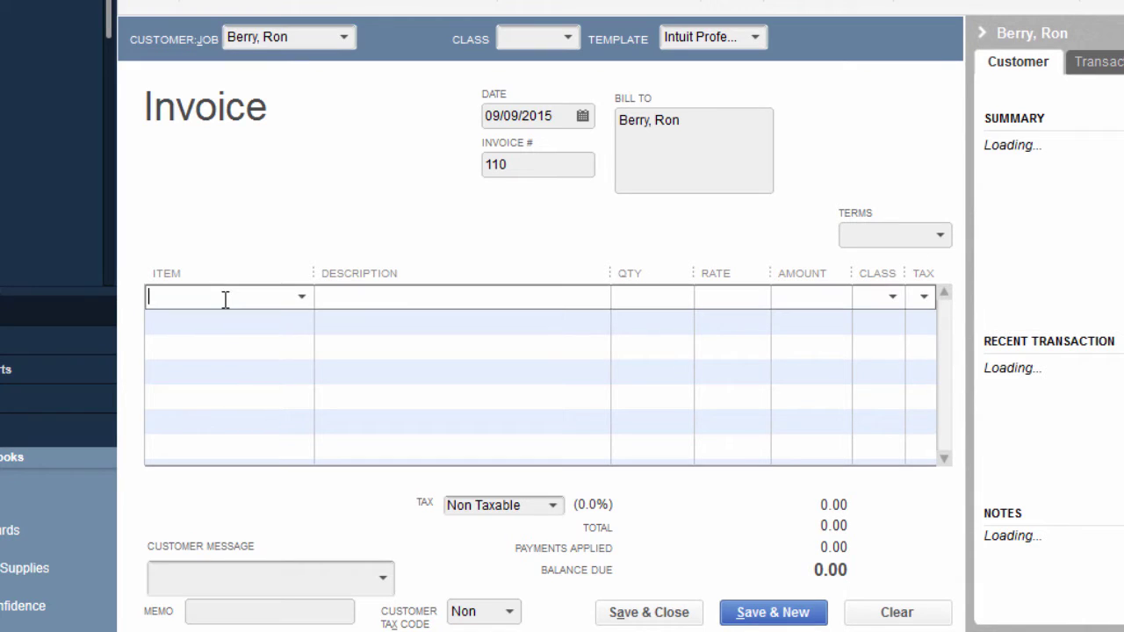
pyautogui.write('ConsultingComm')
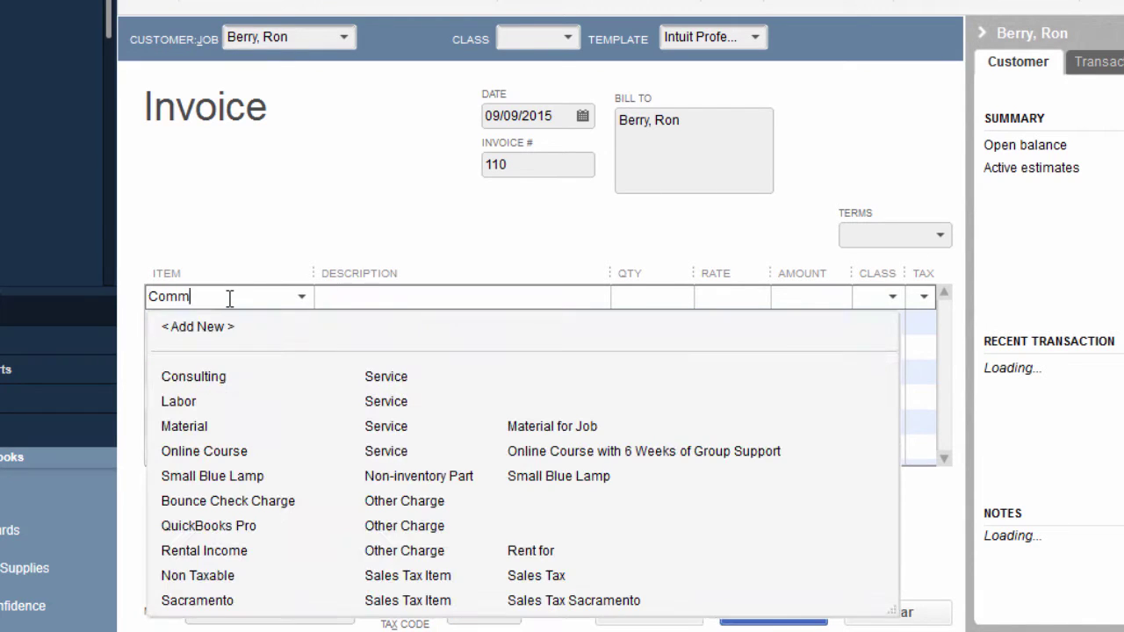
pyautogui.write('ission')
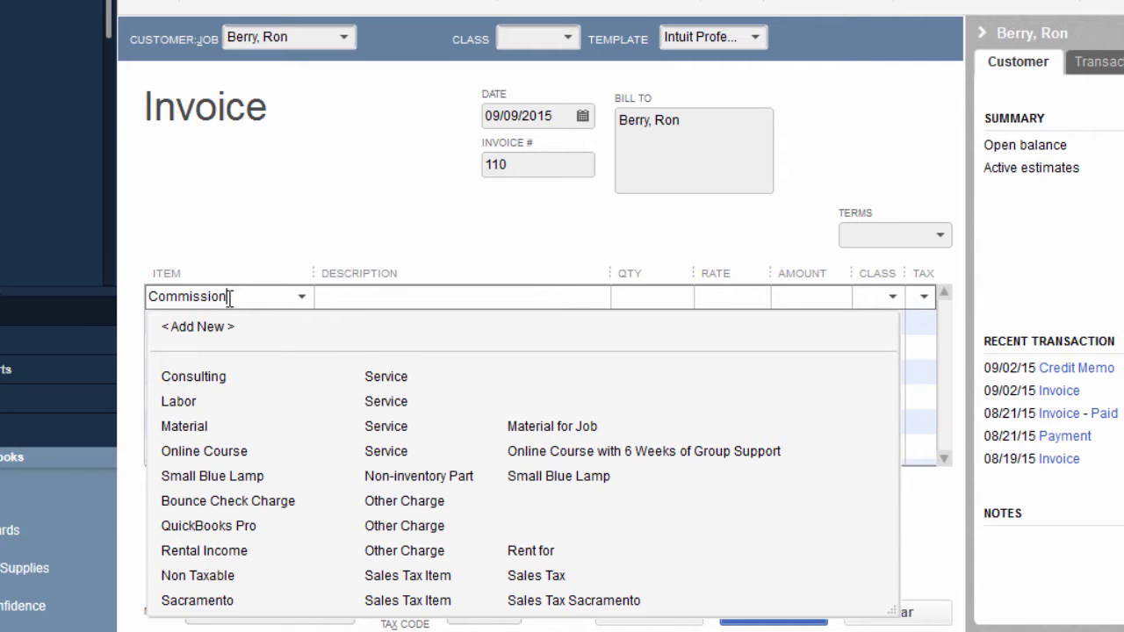
pyautogui.press('Tab')
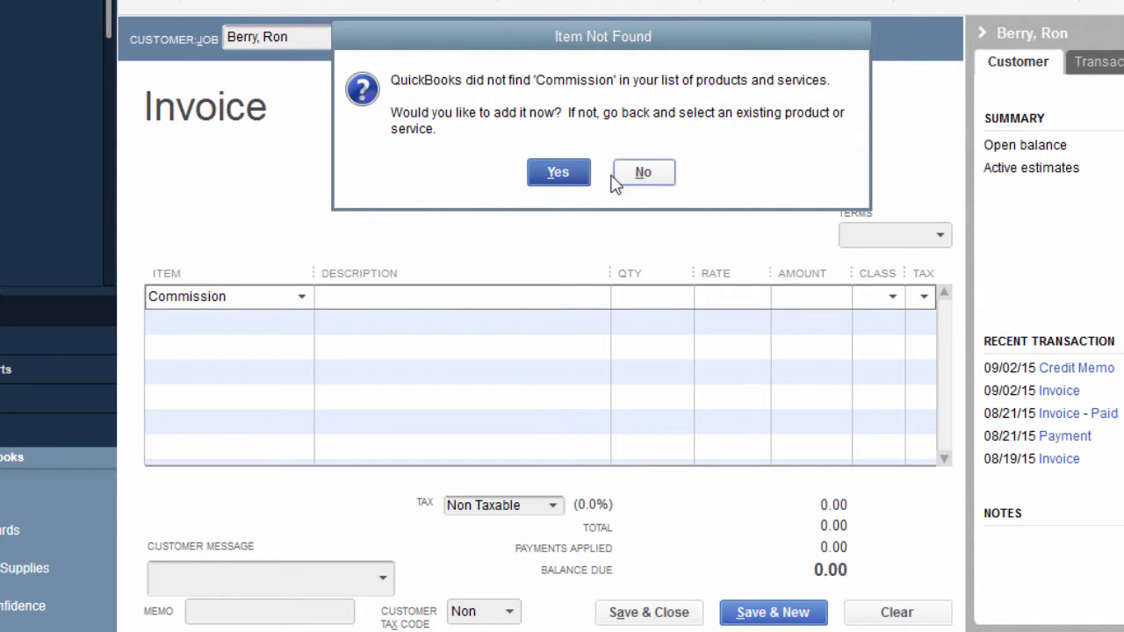
# Add Commission as a new item of type Other Charge, tax code Non, posting to Sales.
pyautogui.click(560, 174)
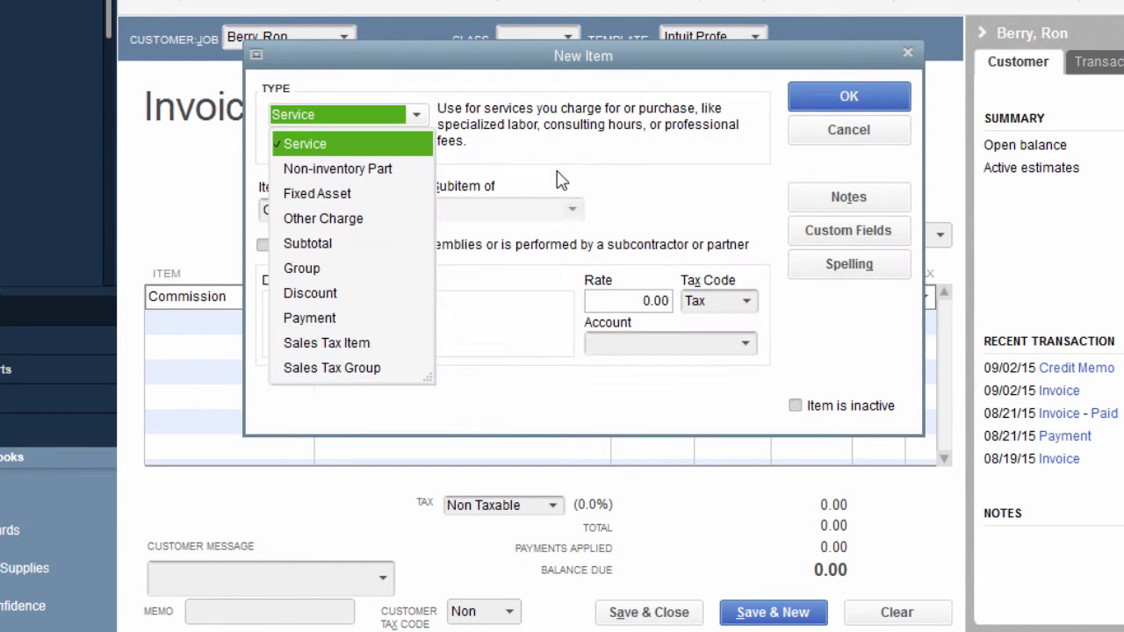
pyautogui.click(354, 220)
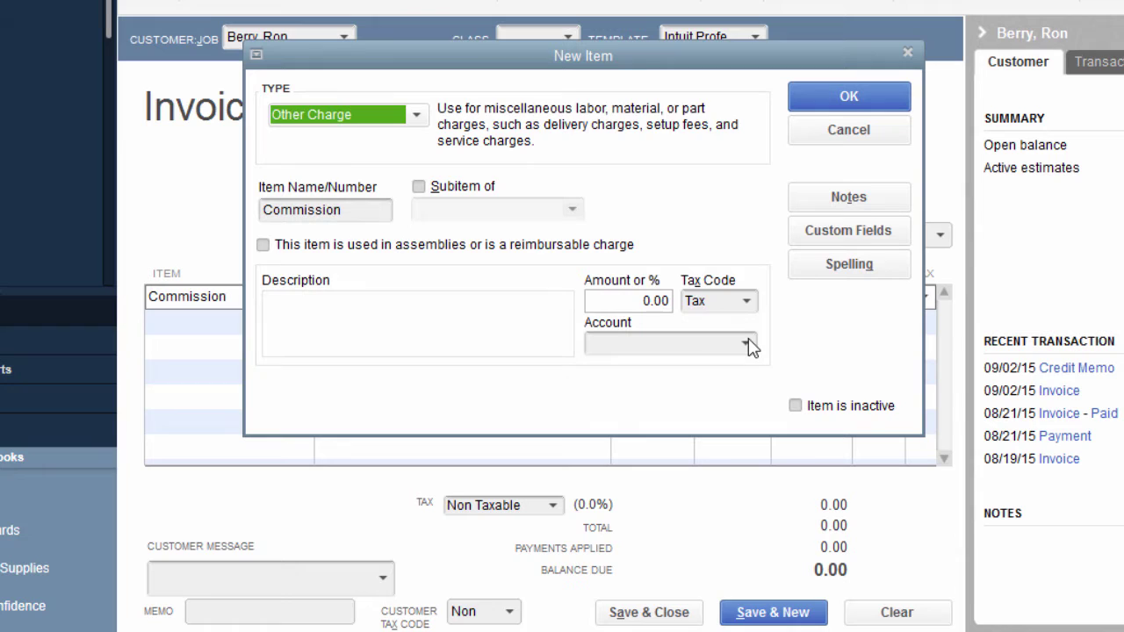
pyautogui.click(747, 302)
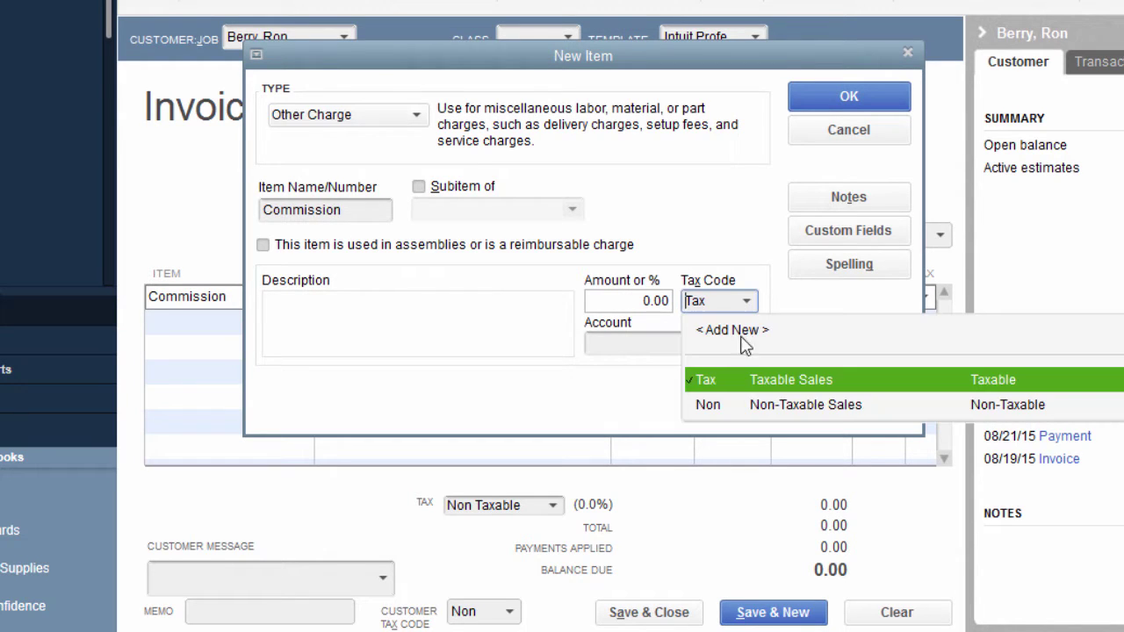
pyautogui.click(737, 404)
pyautogui.click(316, 337)
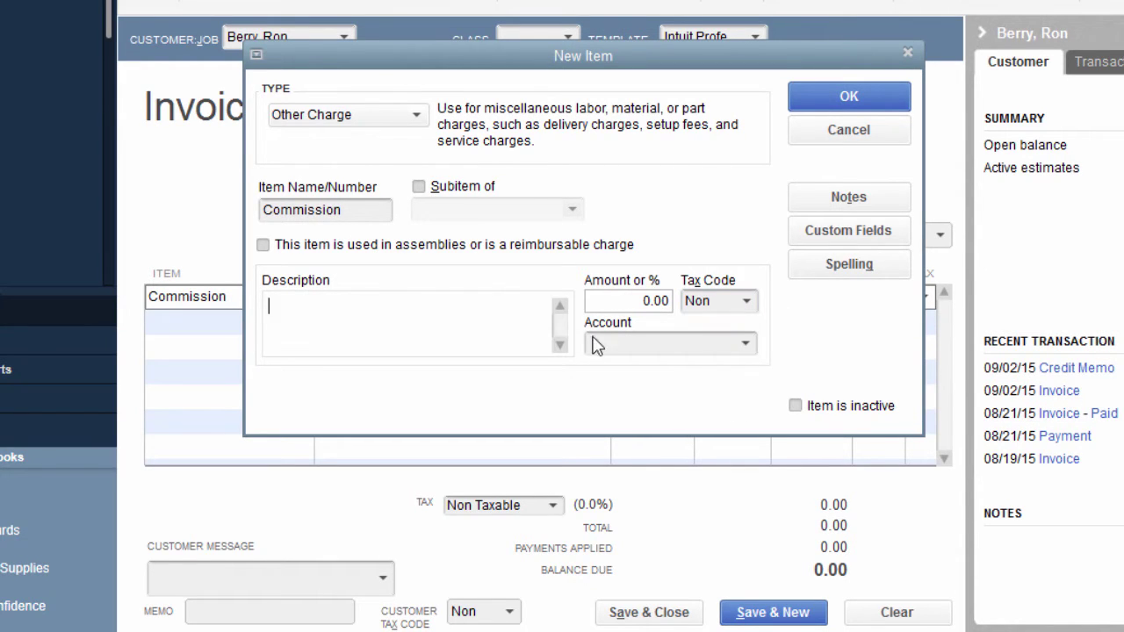
pyautogui.click(744, 344)
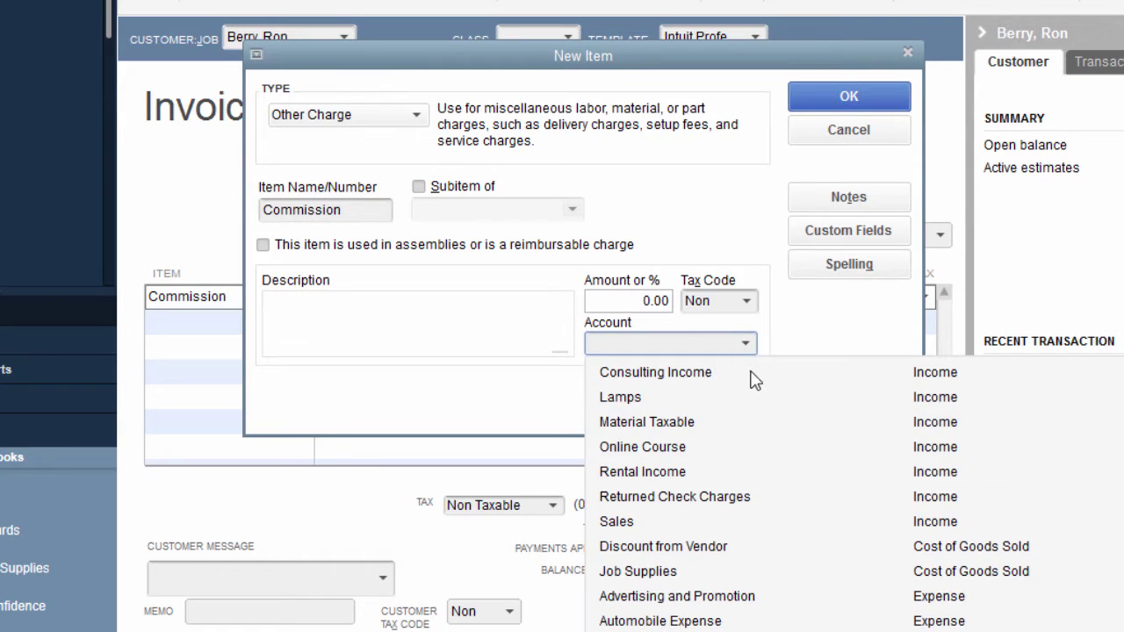
pyautogui.scroll(1, 654, 597)
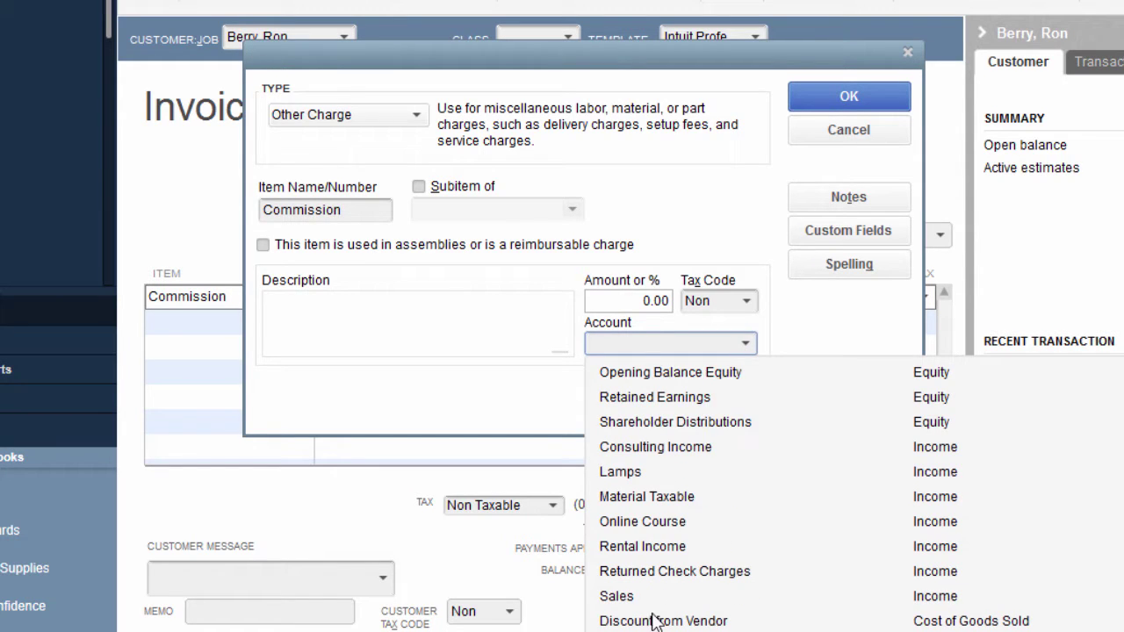
pyautogui.click(651, 607)
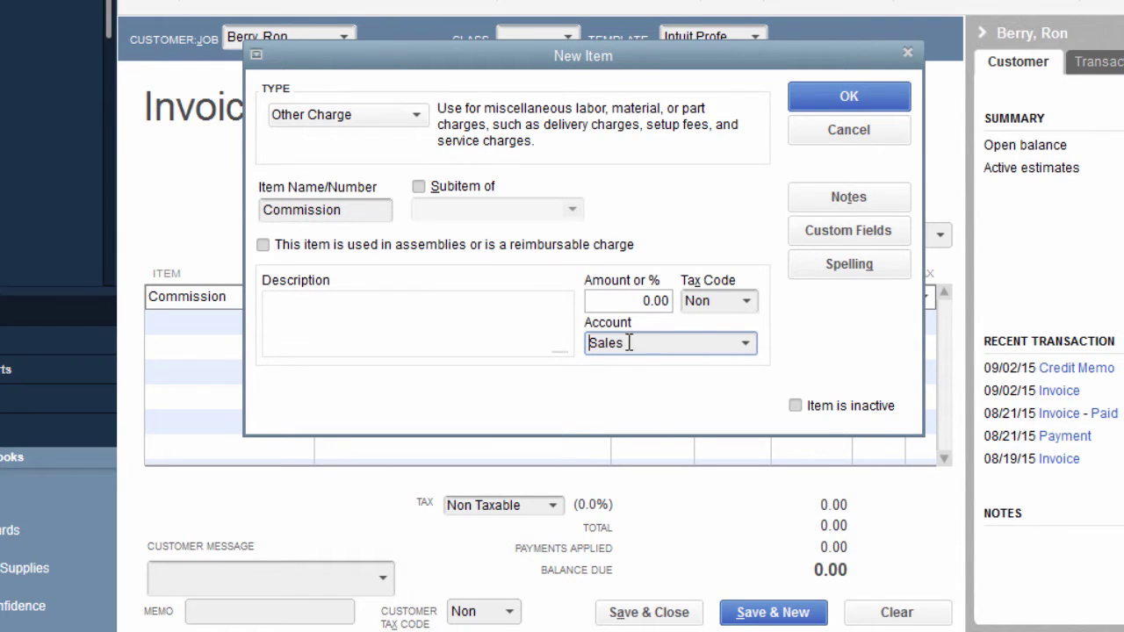
pyautogui.moveTo(621, 343); pyautogui.dragTo(578, 350)
pyautogui.click(819, 103)
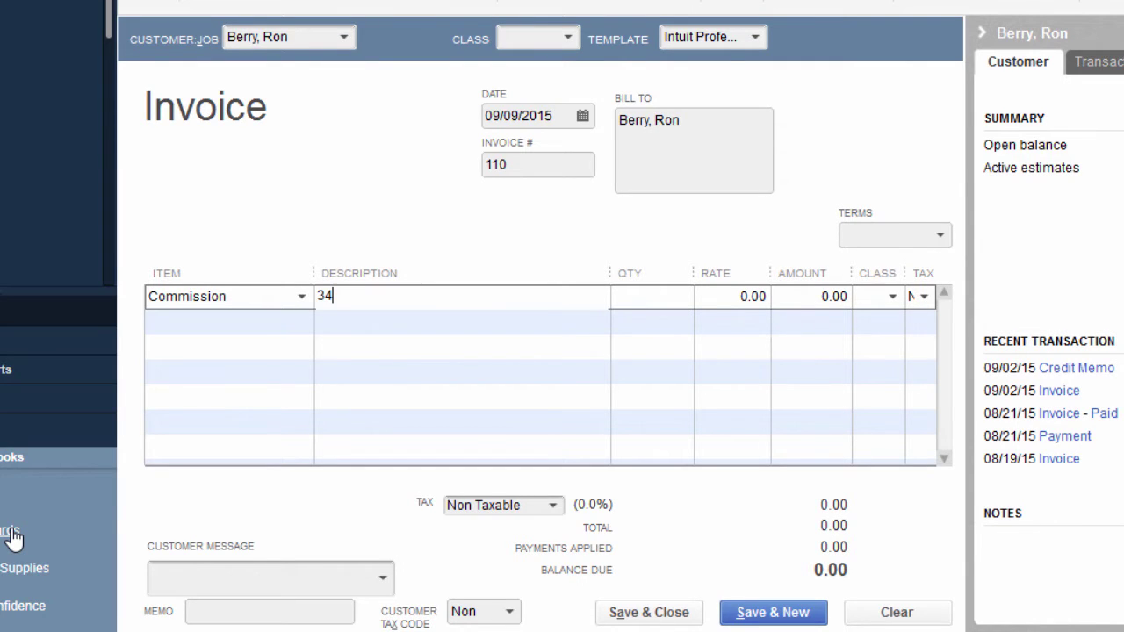
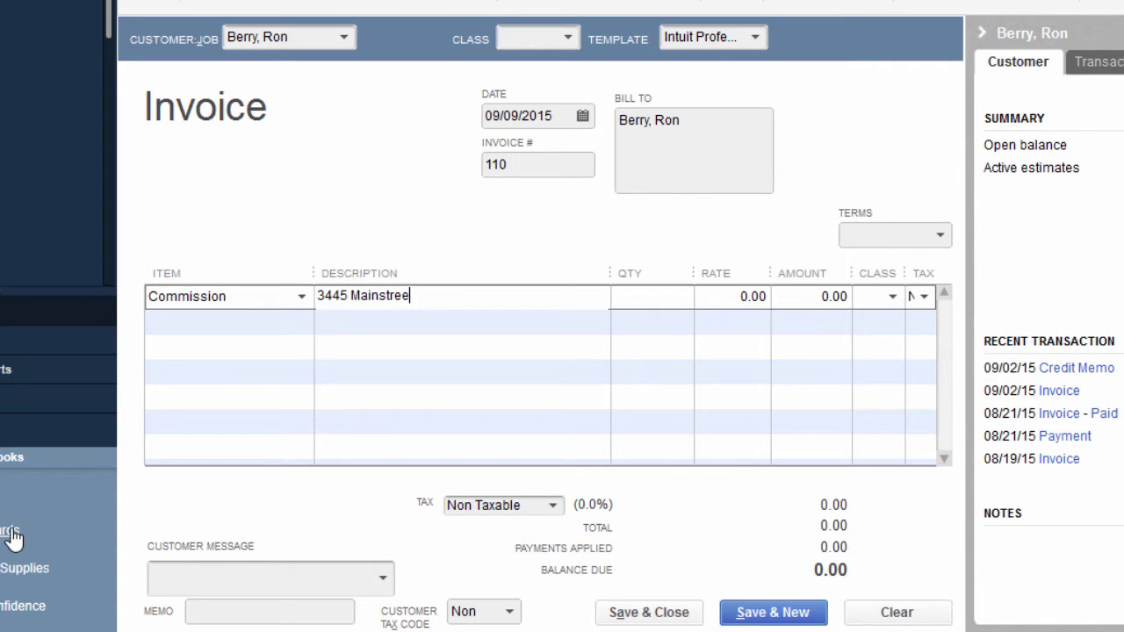
# Describe the Commission line with the property address, charge 5,000.00, and save invoice 110.
pyautogui.press('Tab')
pyautogui.press('Tab')
pyautogui.press('Tab')
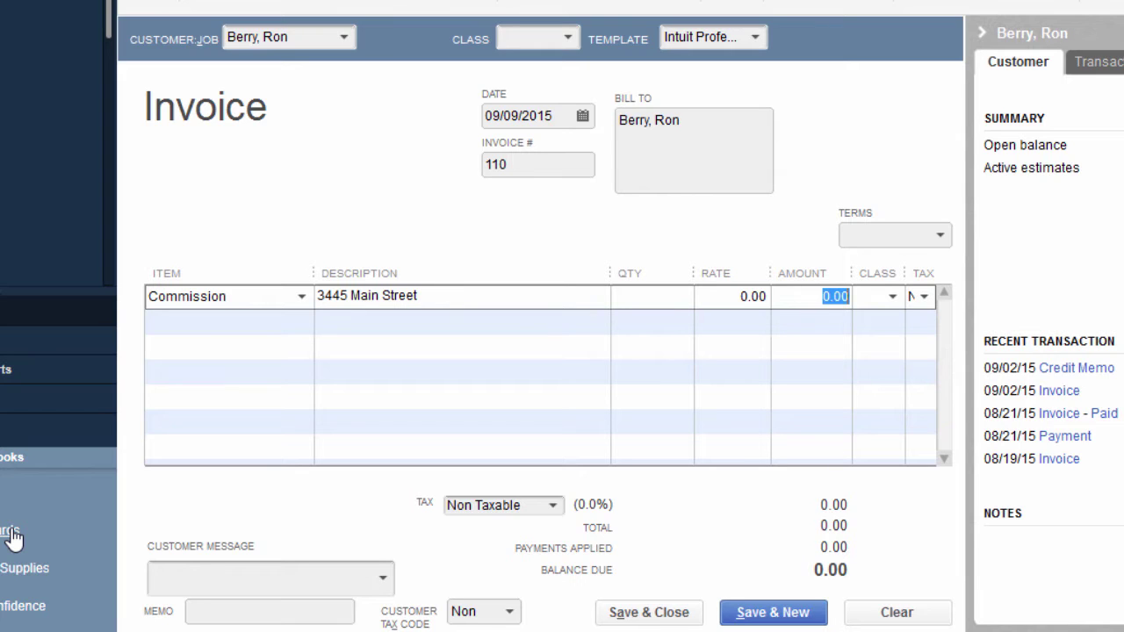
pyautogui.write('5,000.0')
pyautogui.press('Tab')
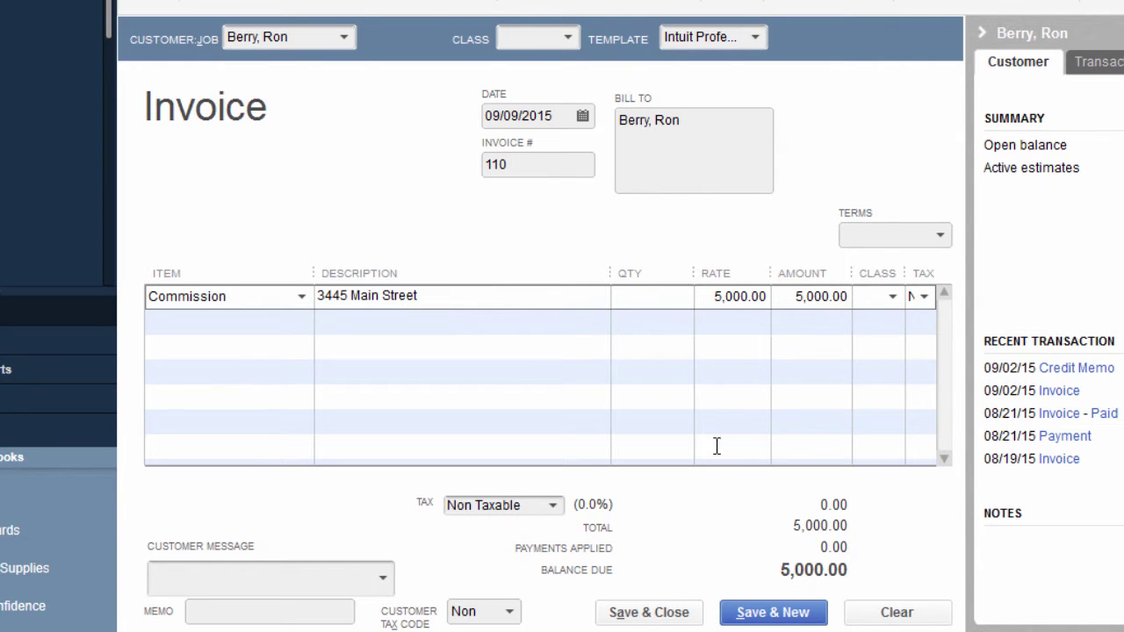
pyautogui.click(674, 622)
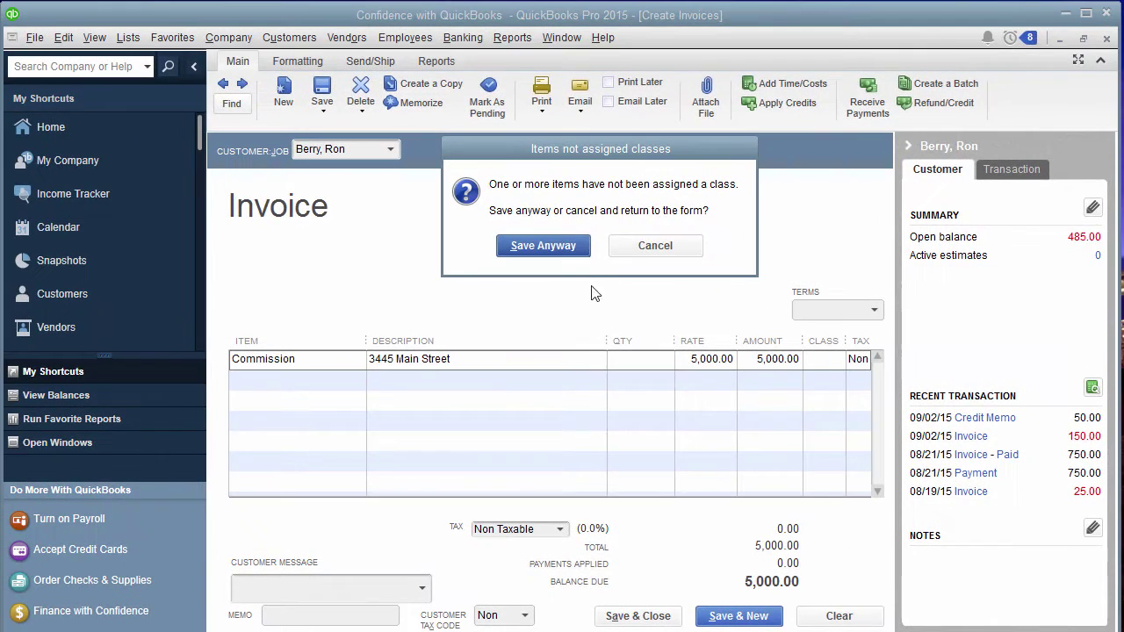
pyautogui.click(572, 165)
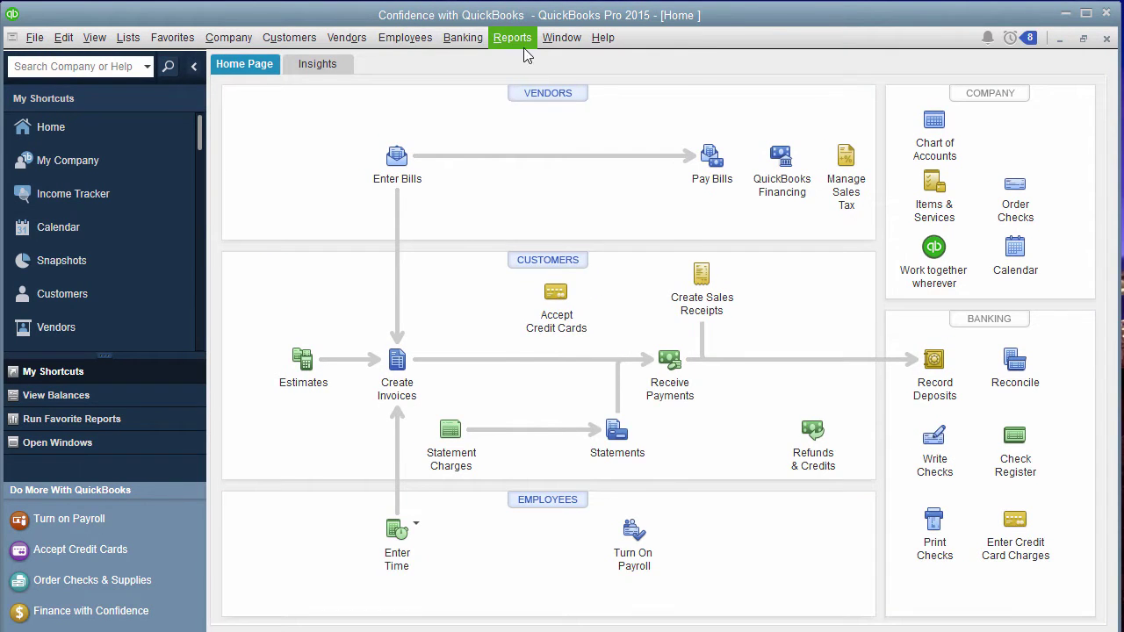
# Run the standard Profit & Loss report from Company & Financial reports.
pyautogui.click(521, 40)
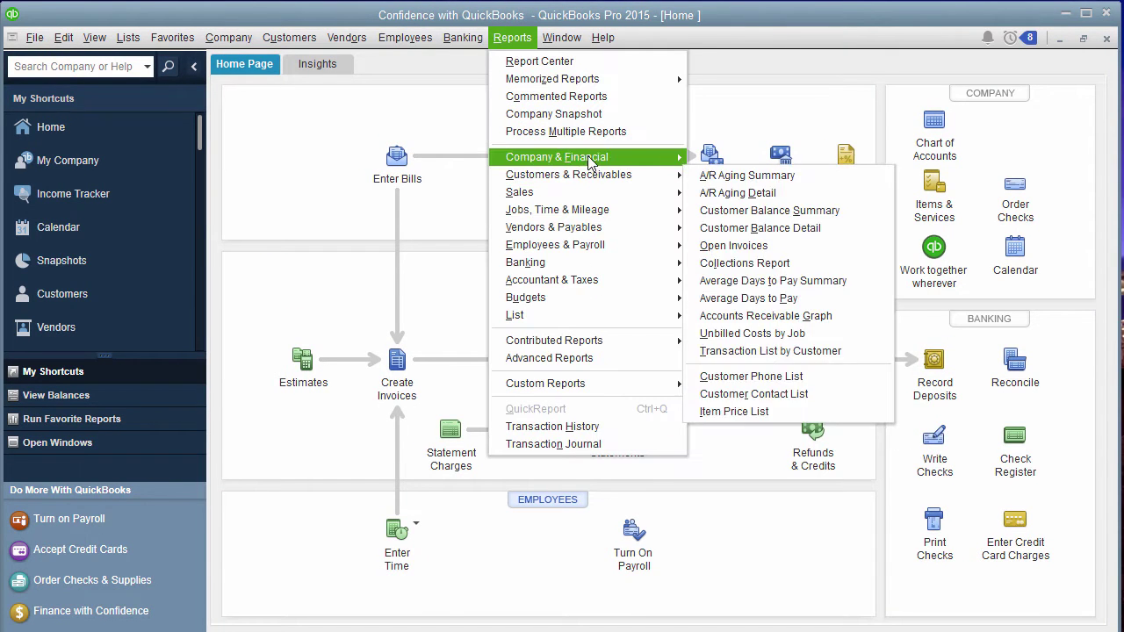
pyautogui.click(792, 159)
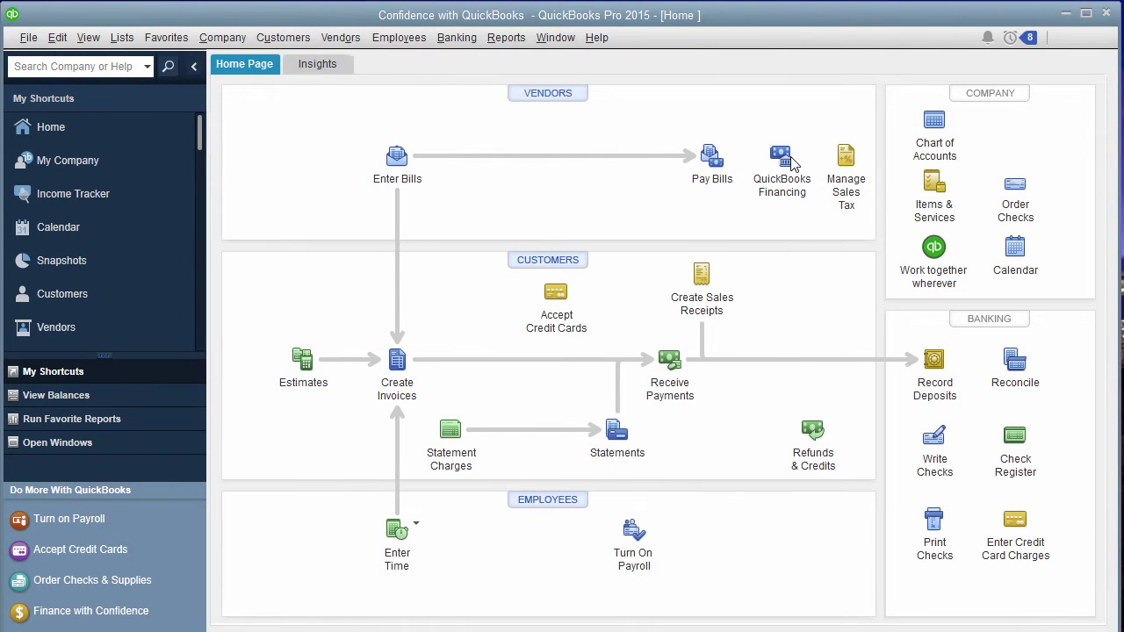
pyautogui.click(518, 40)
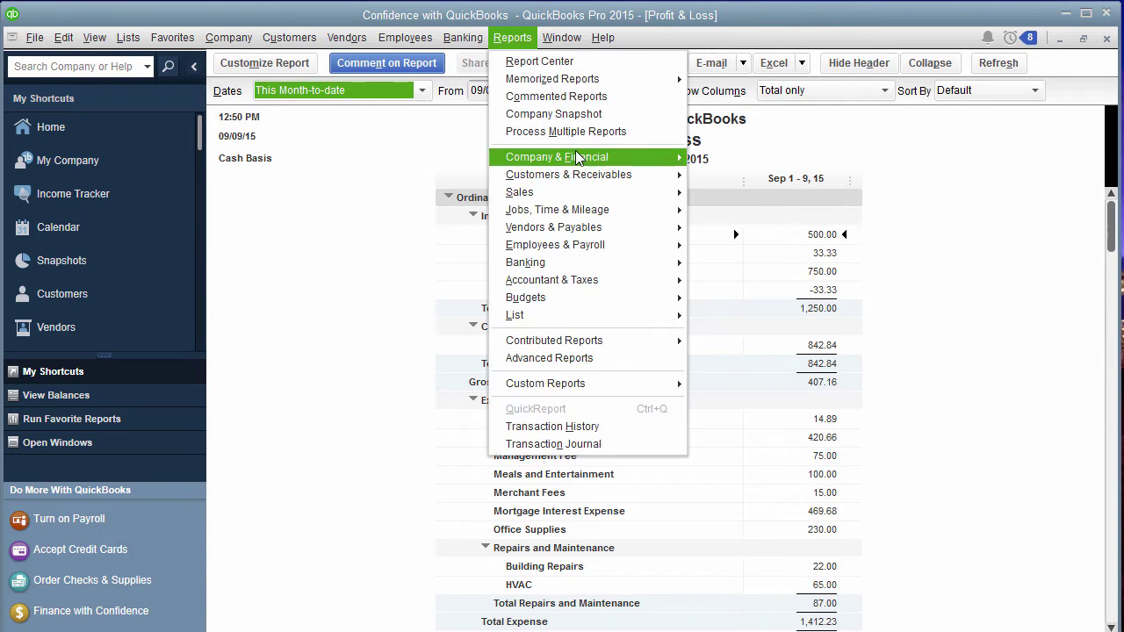
pyautogui.moveTo(598, 158)
pyautogui.click(839, 136)
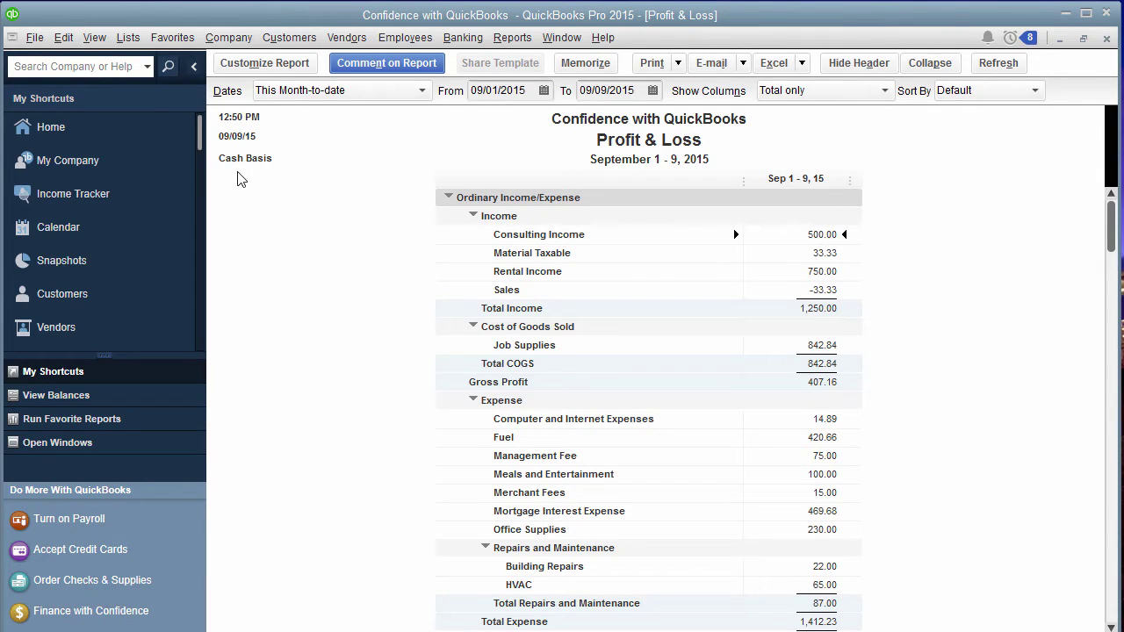
# Switch the Profit & Loss report basis to accrual, then to cash, and close it.
pyautogui.click(280, 68)
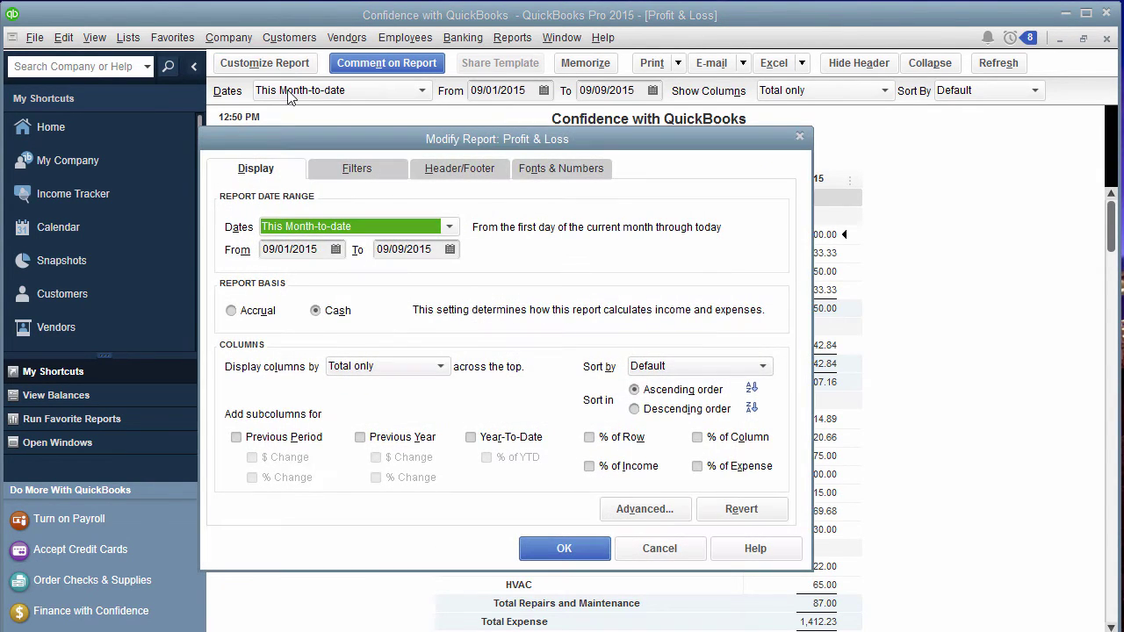
pyautogui.click(256, 310)
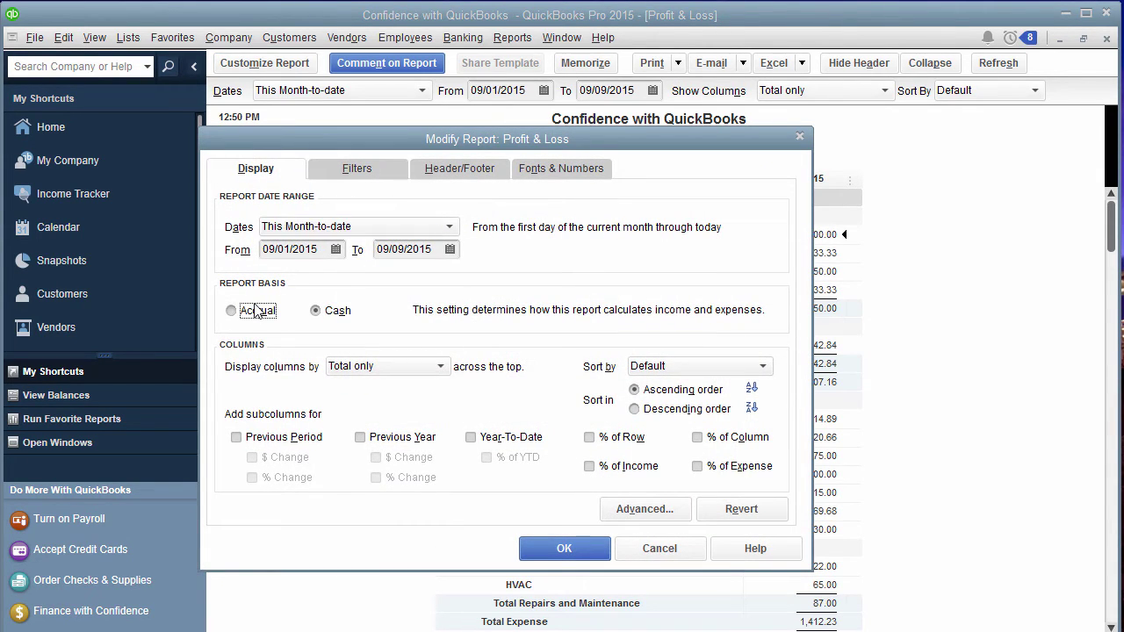
pyautogui.click(567, 550)
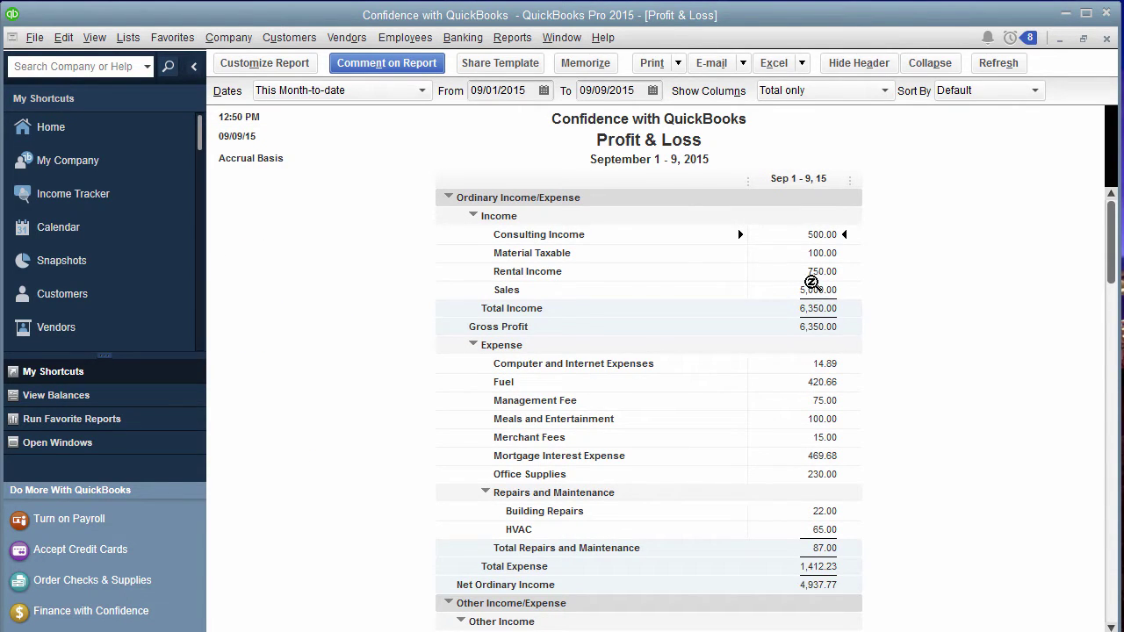
pyautogui.click(264, 64)
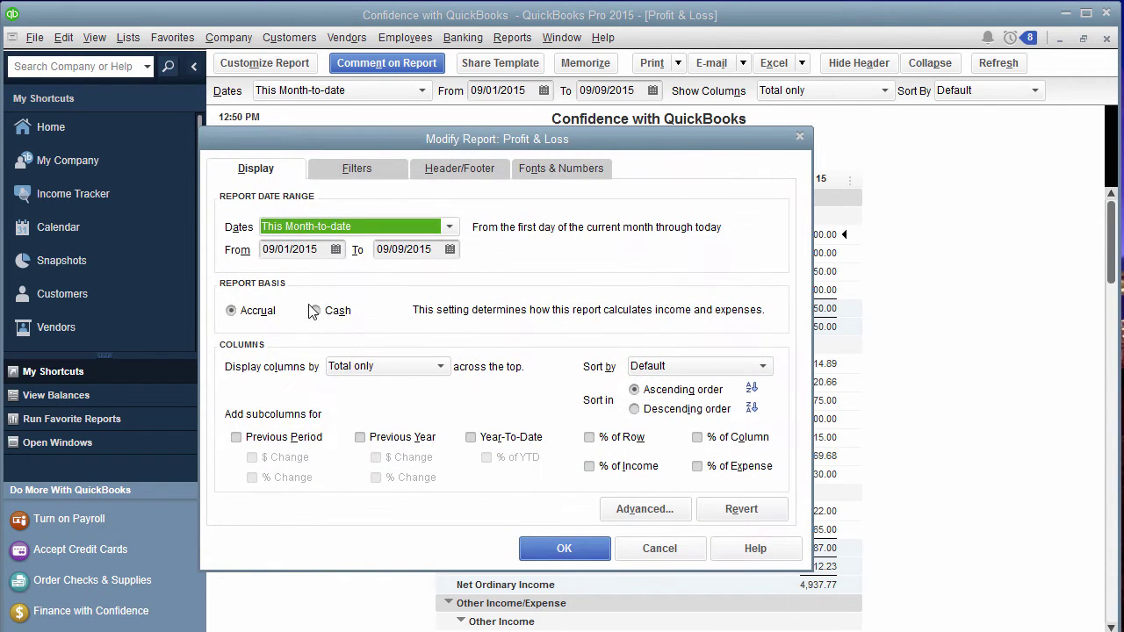
pyautogui.click(314, 310)
pyautogui.click(587, 551)
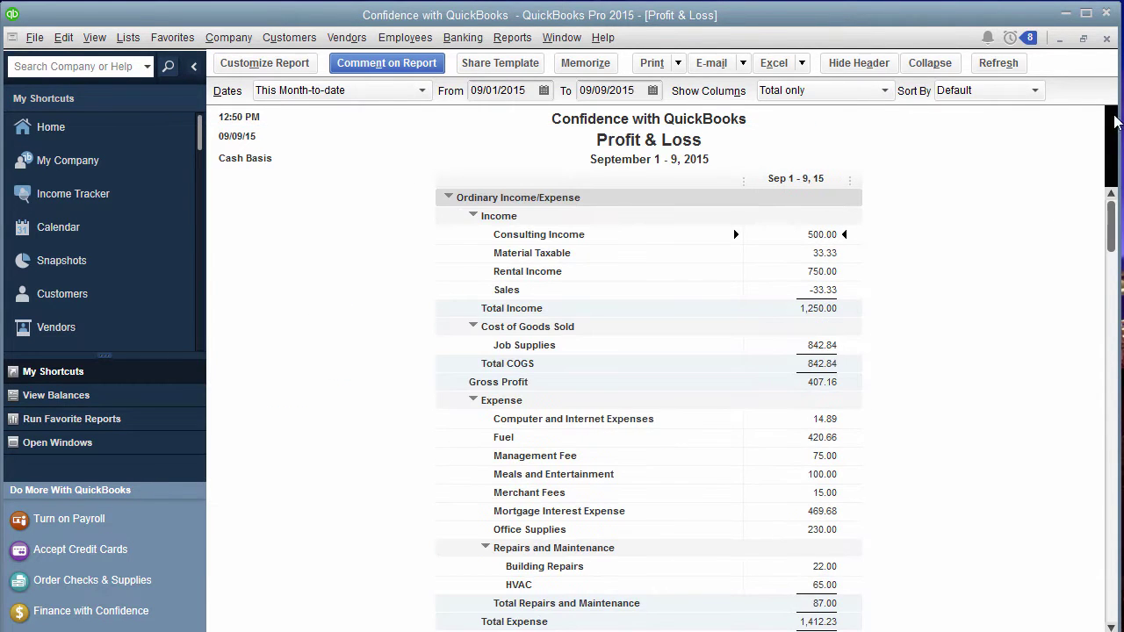
pyautogui.click(1108, 38)
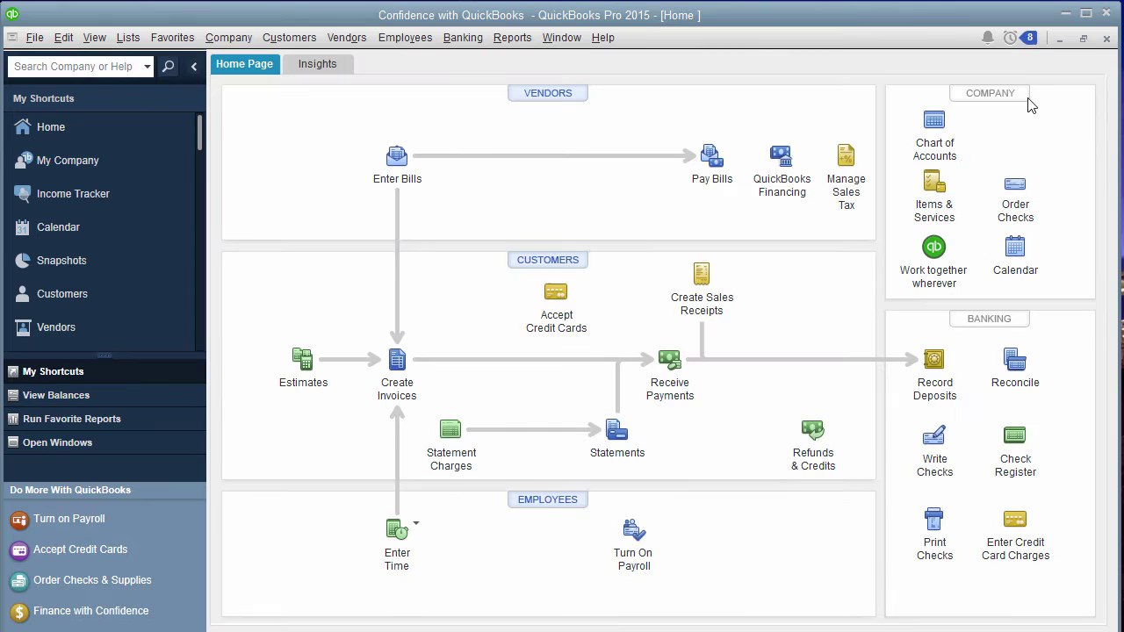
# Start a new invoice for the customer dated 09/30/2015.
pyautogui.click(397, 360)
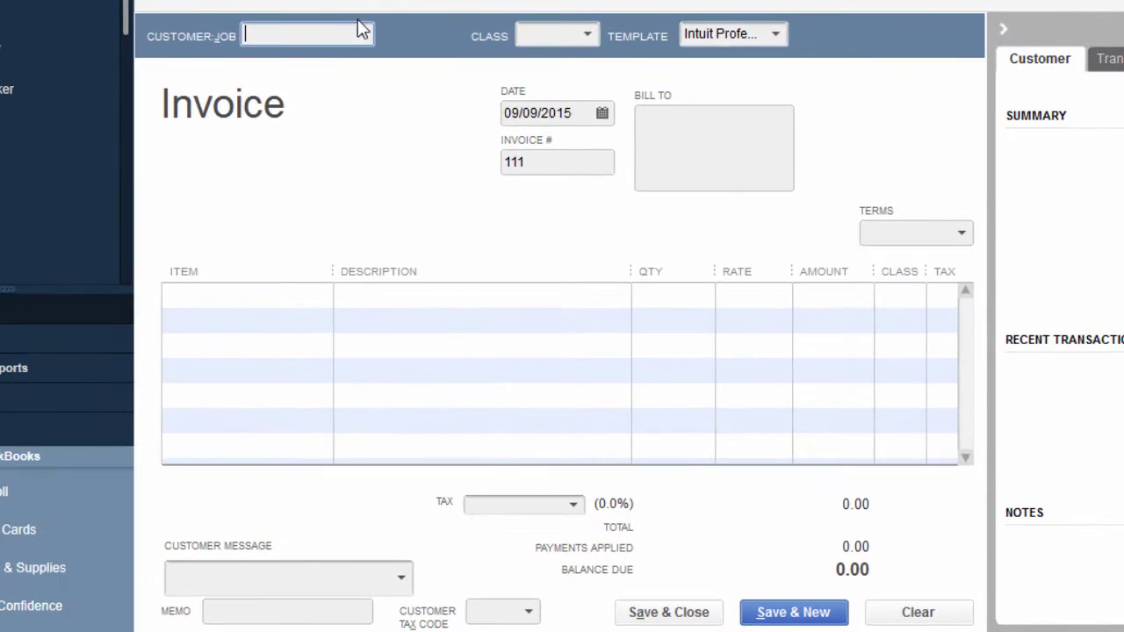
pyautogui.click(362, 33)
pyautogui.click(318, 113)
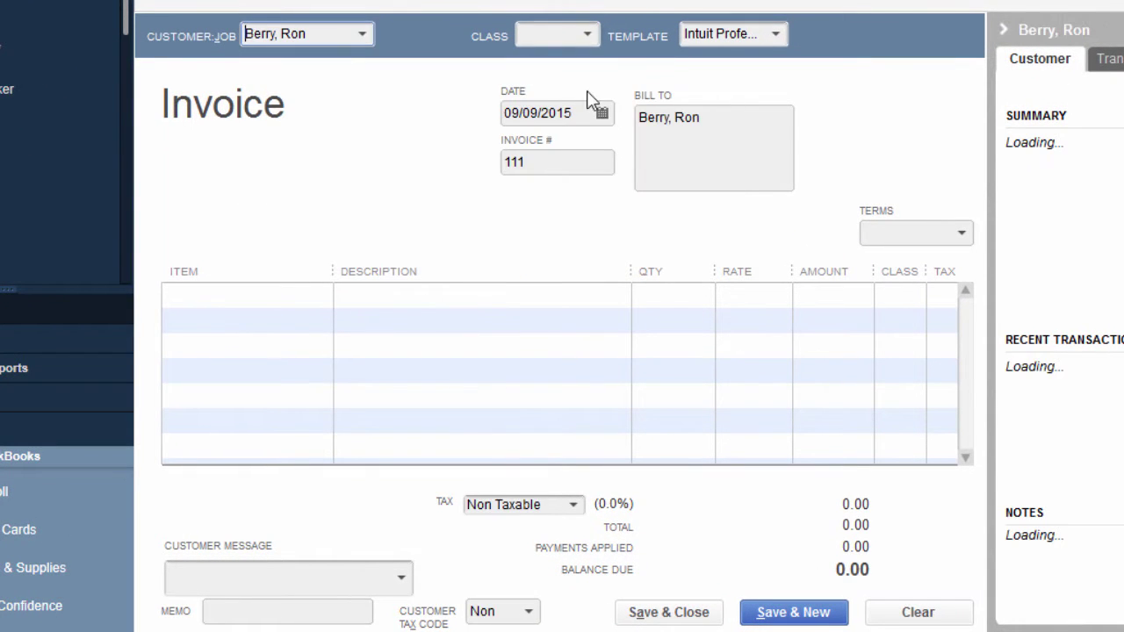
pyautogui.click(602, 114)
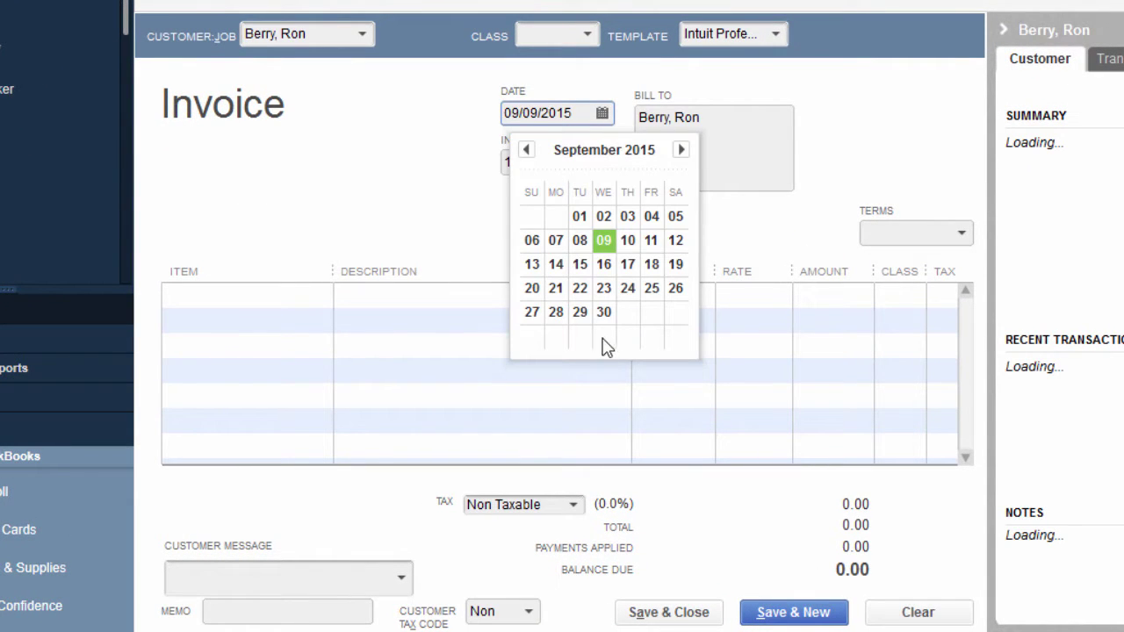
pyautogui.click(605, 314)
# Enter Interest Income as the first line item and agree to add it as new.
pyautogui.click(311, 300)
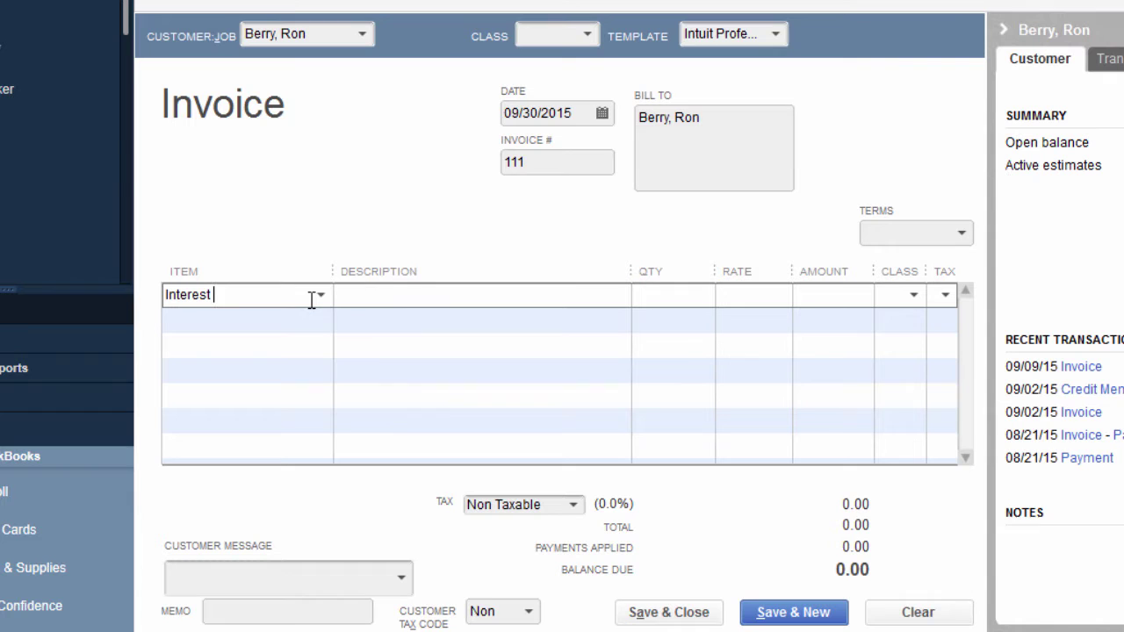
pyautogui.write('Interest Income')
pyautogui.press('Tab')
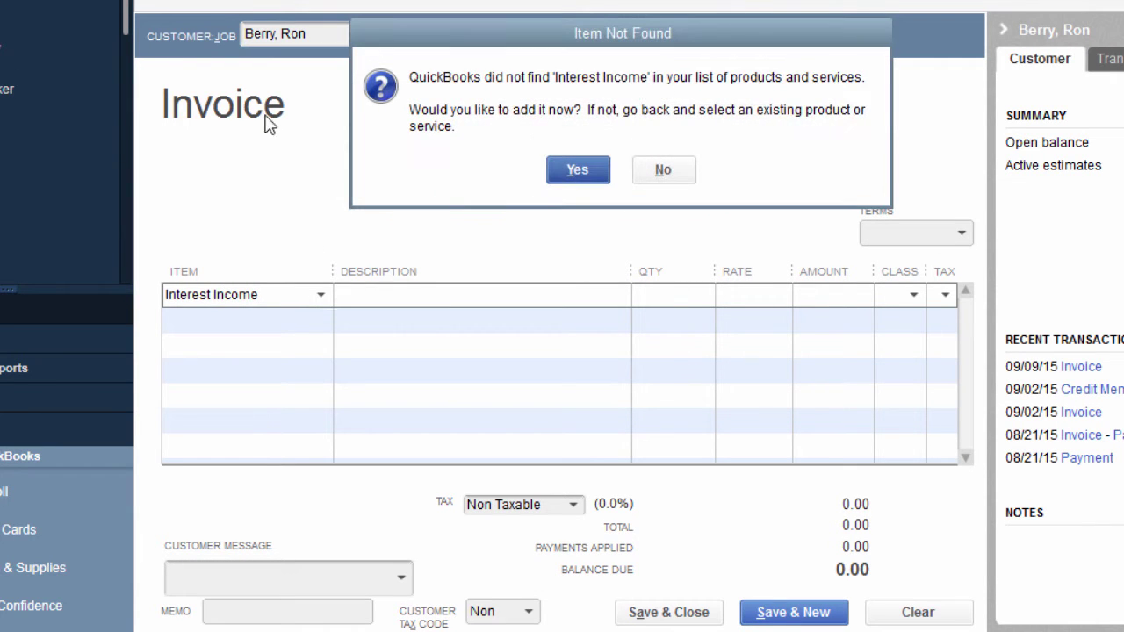
pyautogui.click(573, 171)
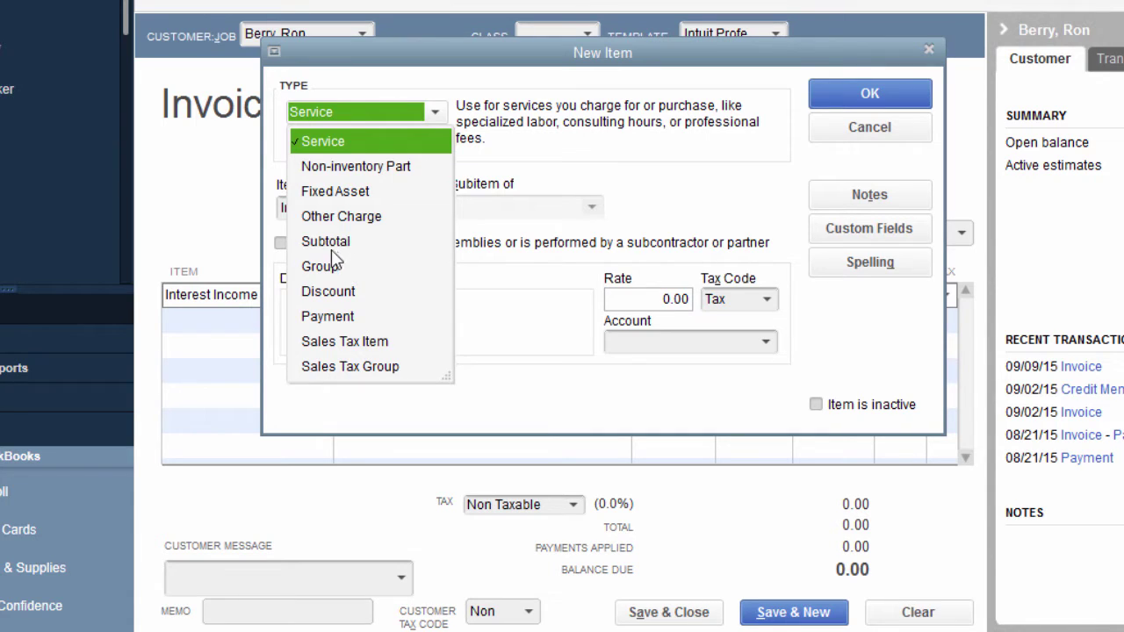
# Make Interest Income a non-taxable Other Charge item posting to the Interest Income account.
pyautogui.click(346, 227)
pyautogui.click(346, 227)
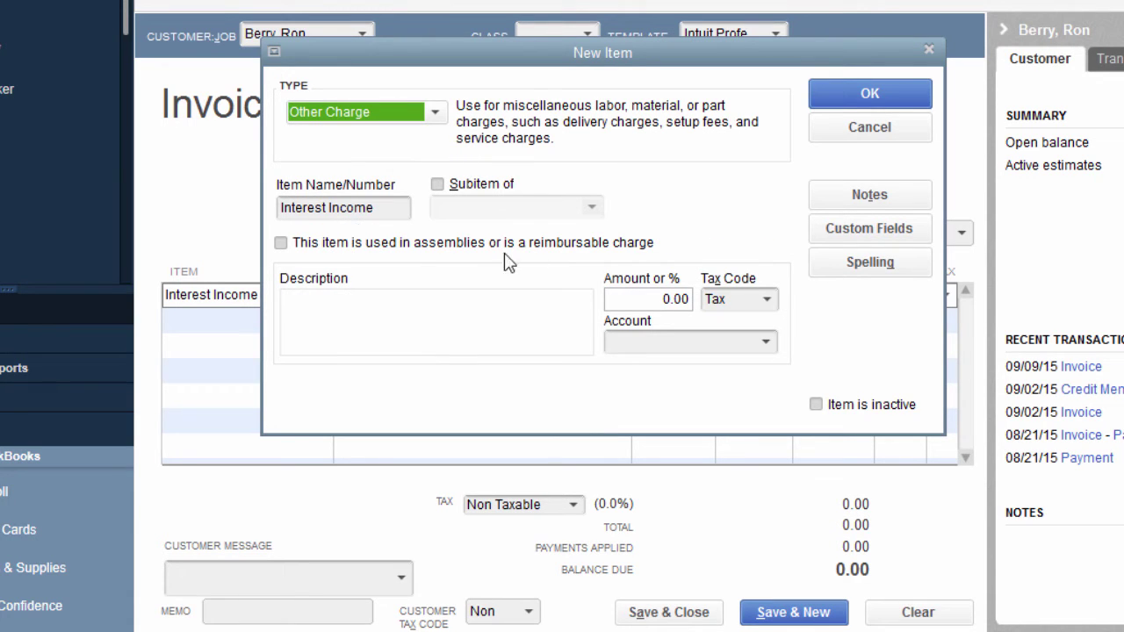
pyautogui.click(766, 299)
pyautogui.click(764, 404)
pyautogui.click(764, 345)
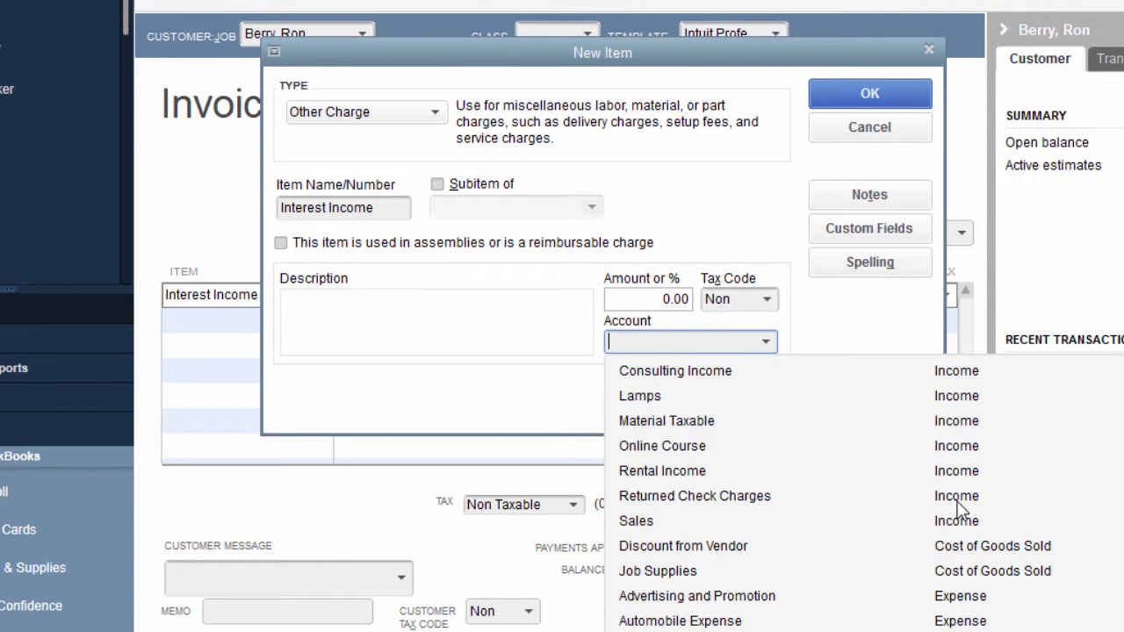
pyautogui.scroll(5, 964, 509)
pyautogui.scroll(-10, 964, 509)
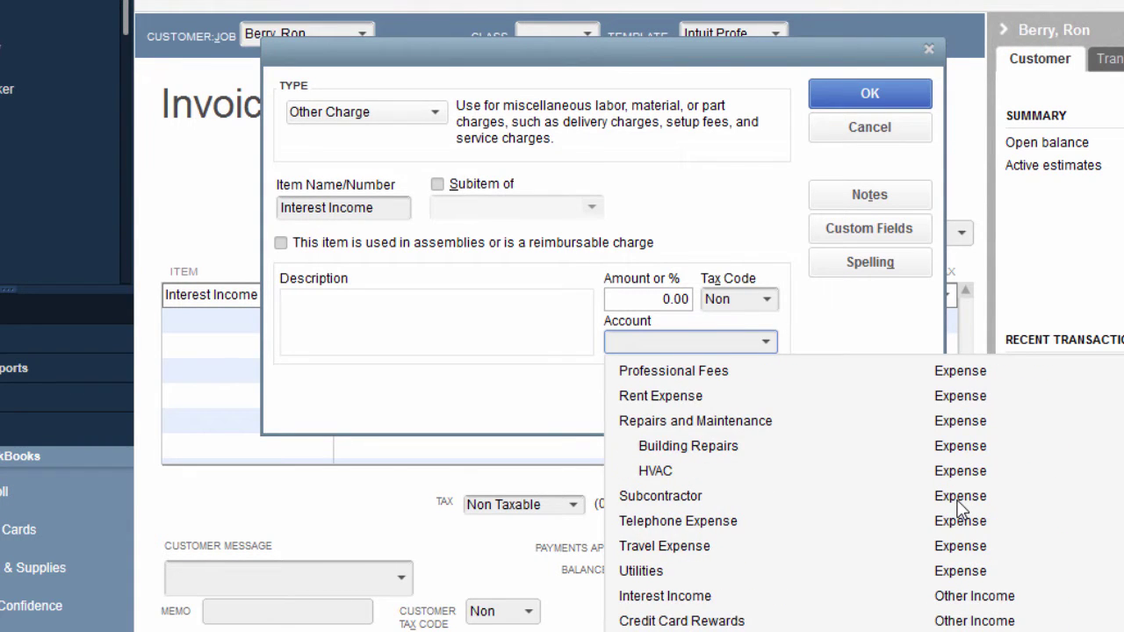
pyautogui.click(709, 596)
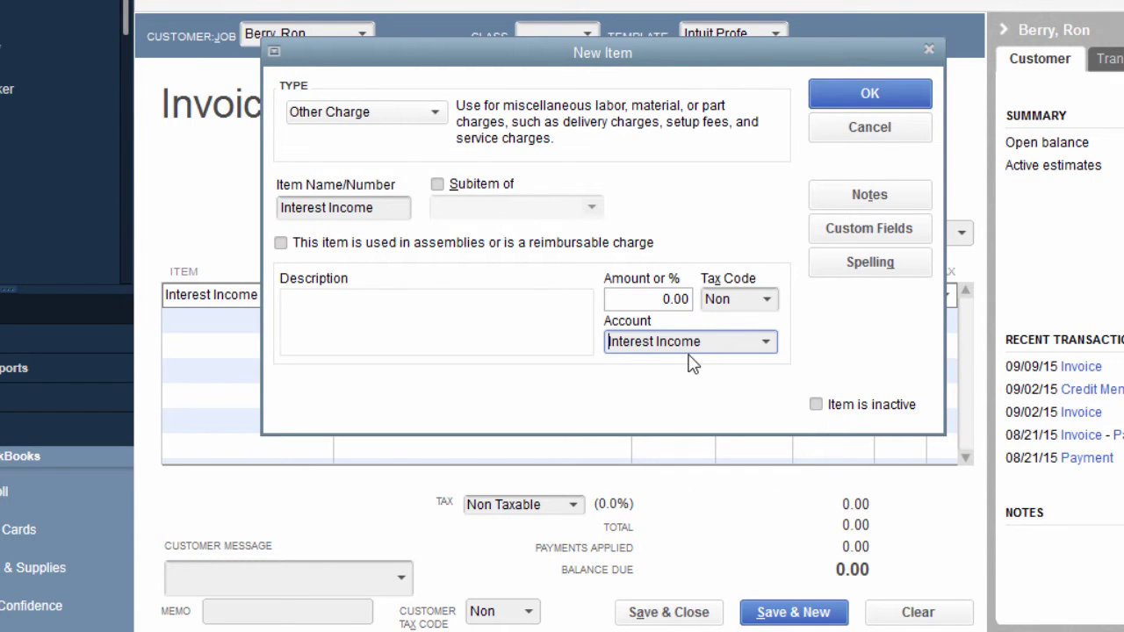
# Leave the item non-reimbursable and save the new Interest Income item.
pyautogui.click(776, 343)
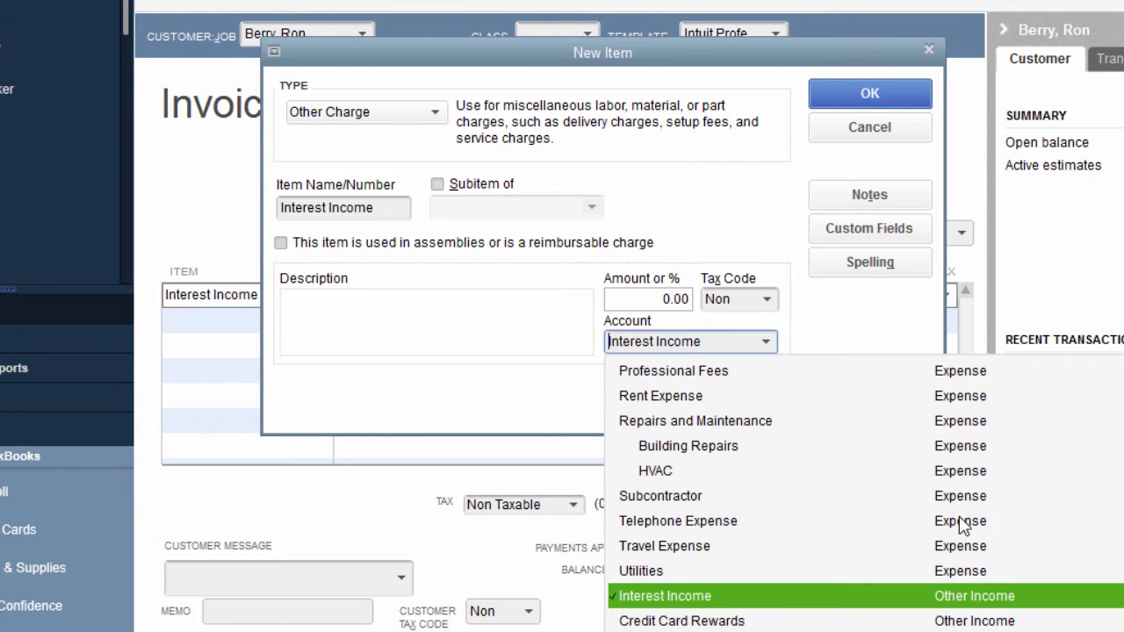
pyautogui.scroll(1, 963, 510)
pyautogui.scroll(6, 991, 488)
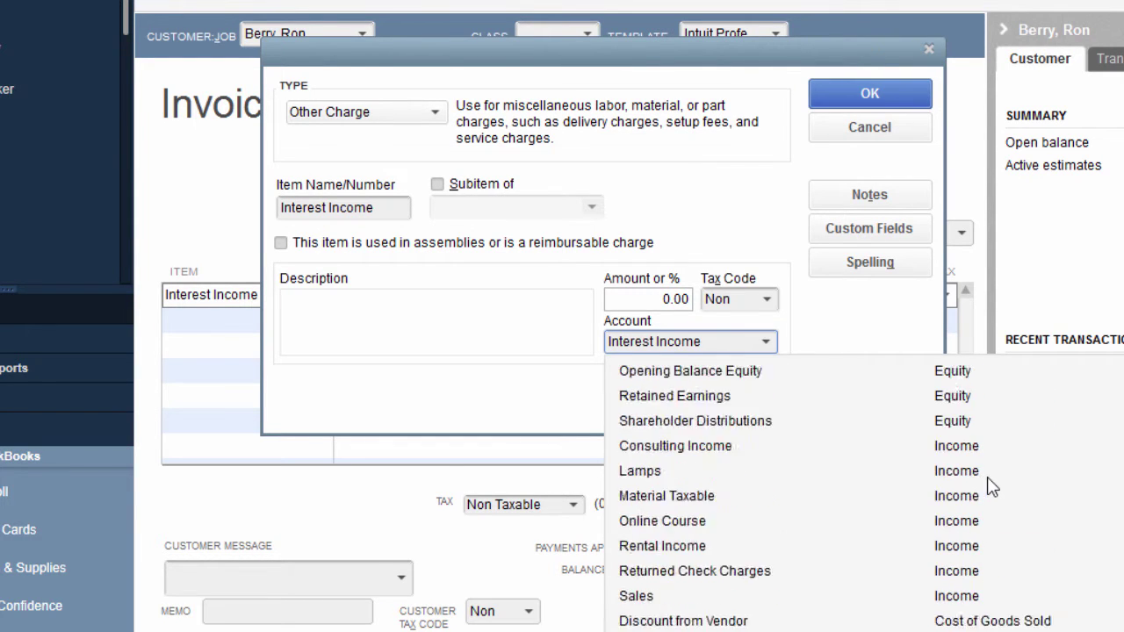
pyautogui.scroll(2, 991, 487)
pyautogui.click(747, 243)
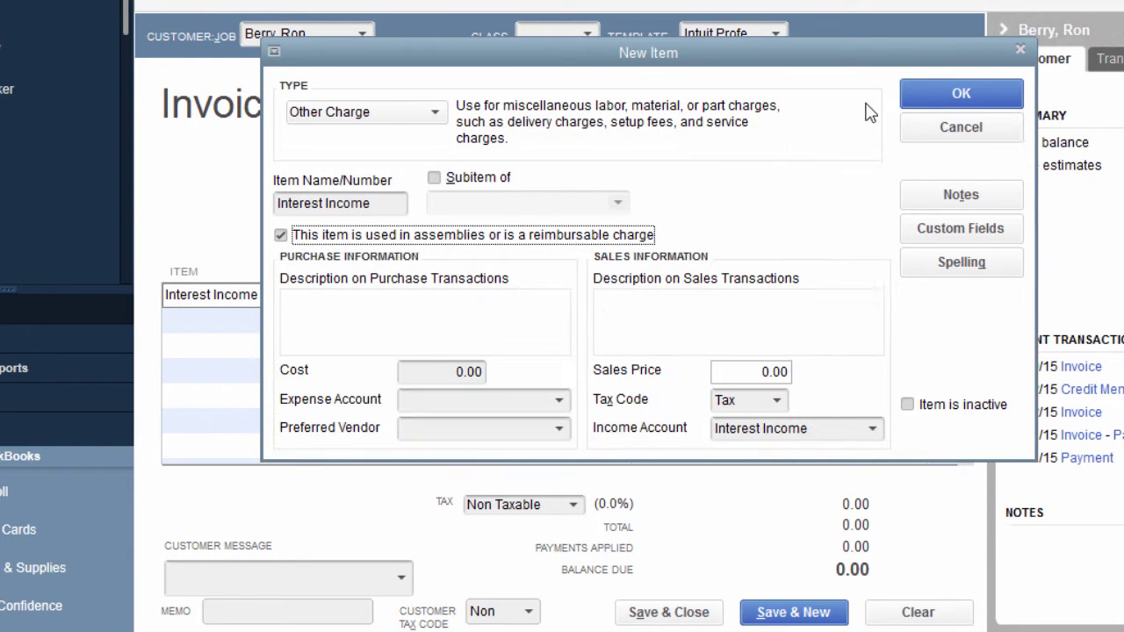
pyautogui.click(425, 243)
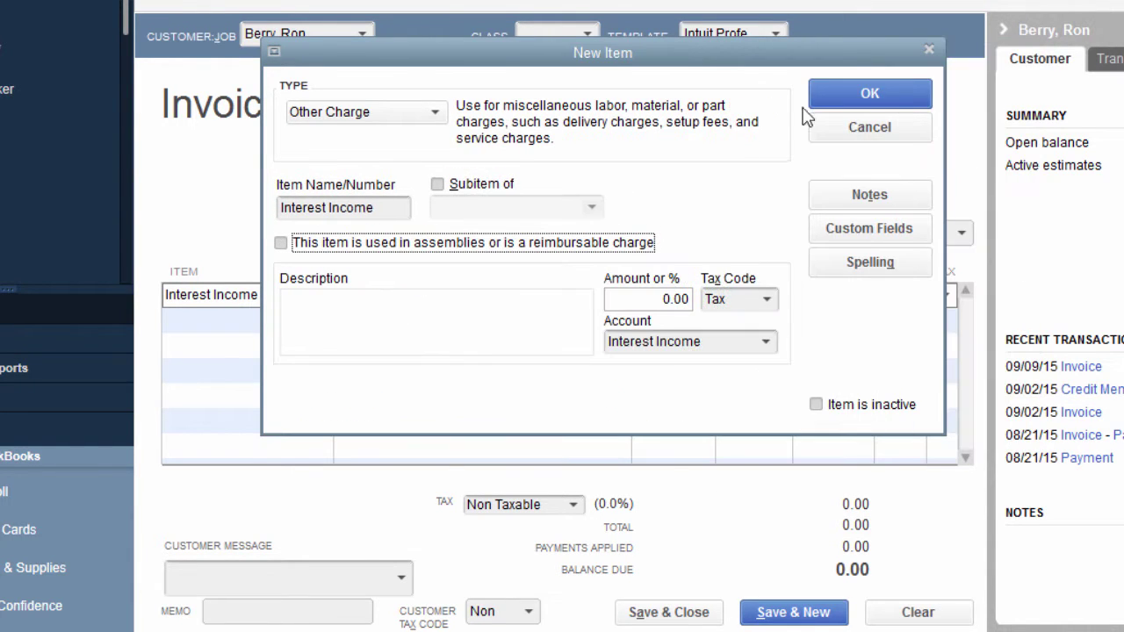
pyautogui.click(899, 91)
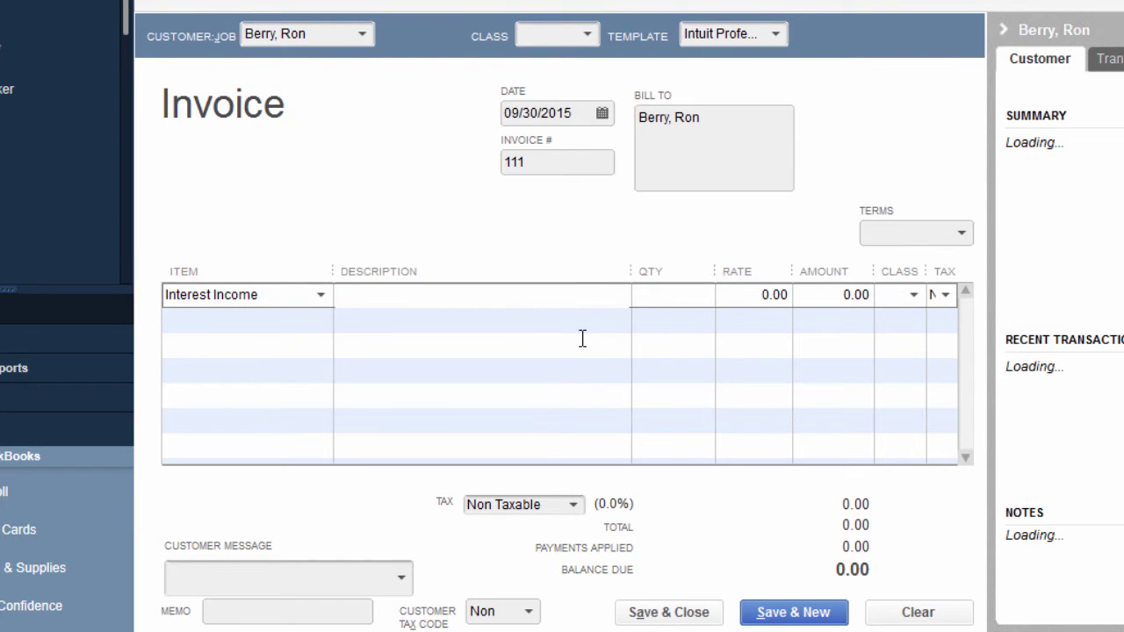
# Describe the line as 'Interest Charges 9/9/2015 - 9/30/2015' plus a second line 'Balance $5,000 @ 5% = $250.00'.
pyautogui.write('Interes')
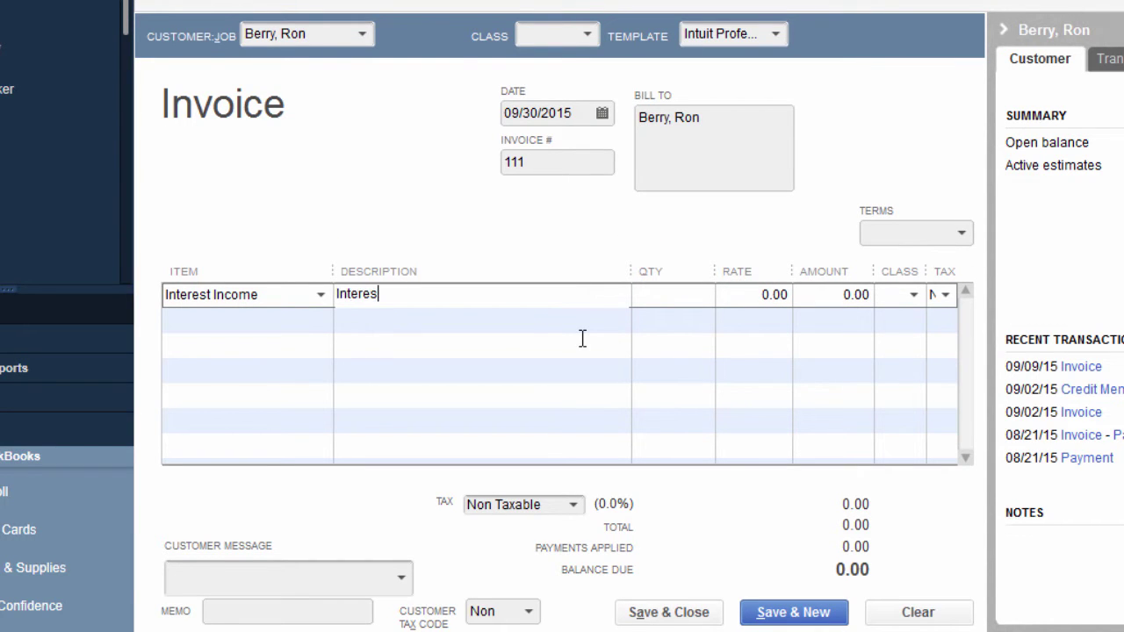
pyautogui.write('t CHCharges 9/9/2015 - 9/30/2')
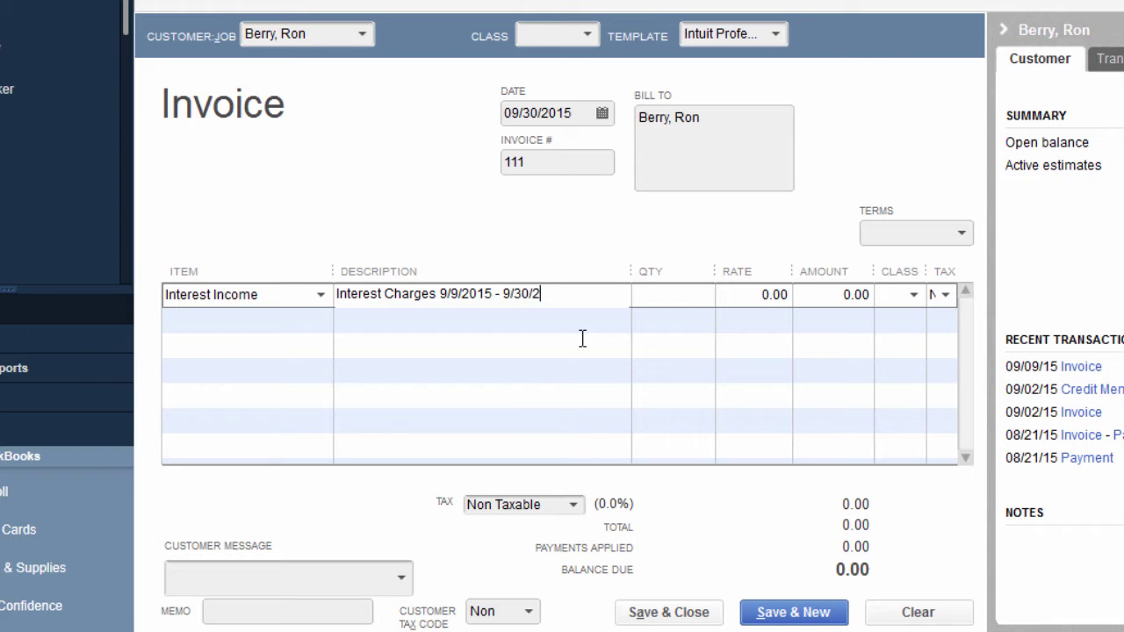
pyautogui.press('Tab')
pyautogui.press('Tab')
pyautogui.press('Tab')
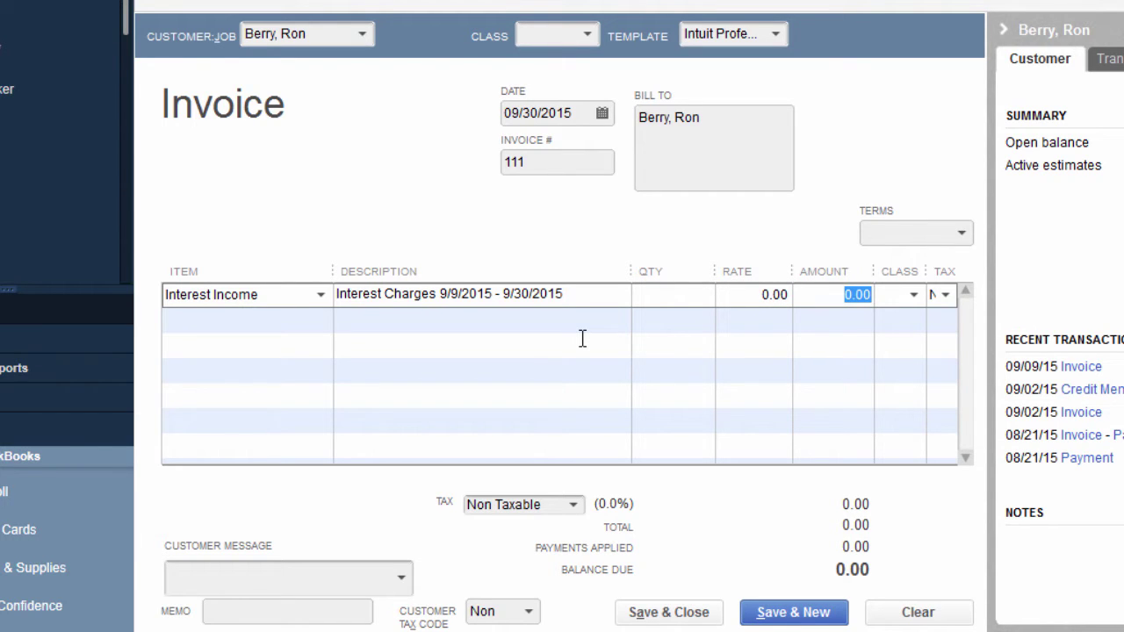
pyautogui.click(587, 296)
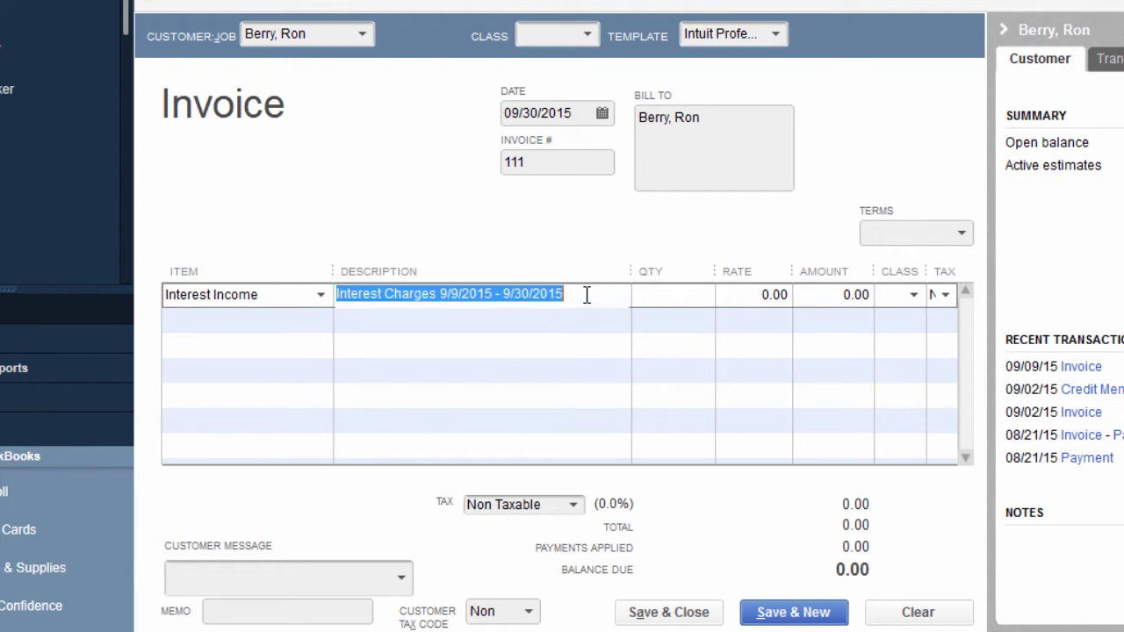
pyautogui.click(587, 294)
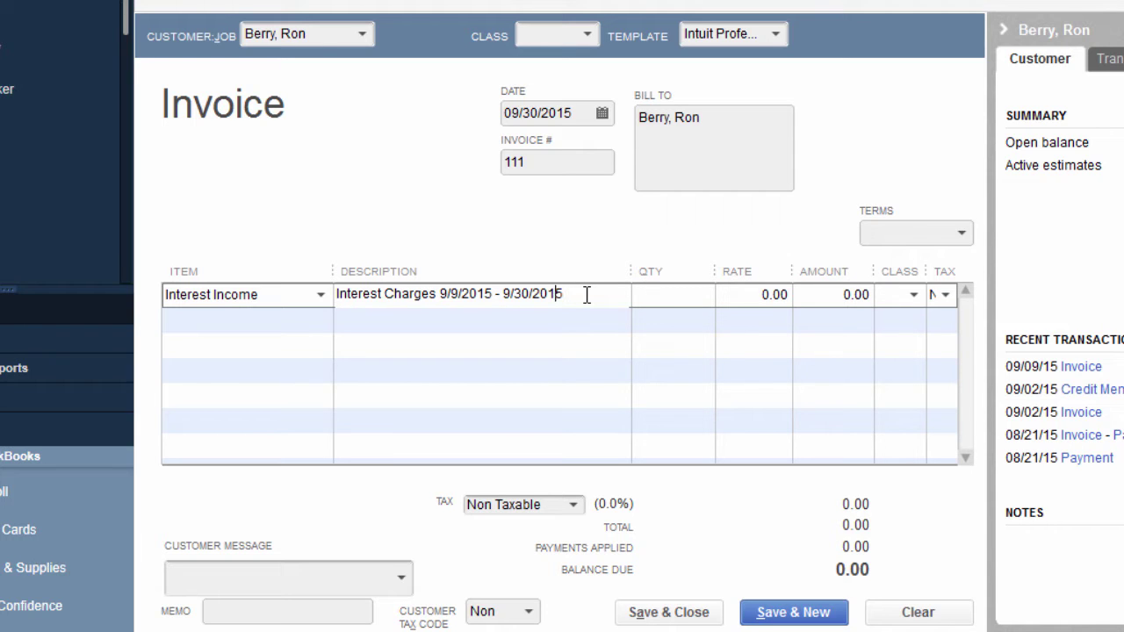
pyautogui.press('Return')
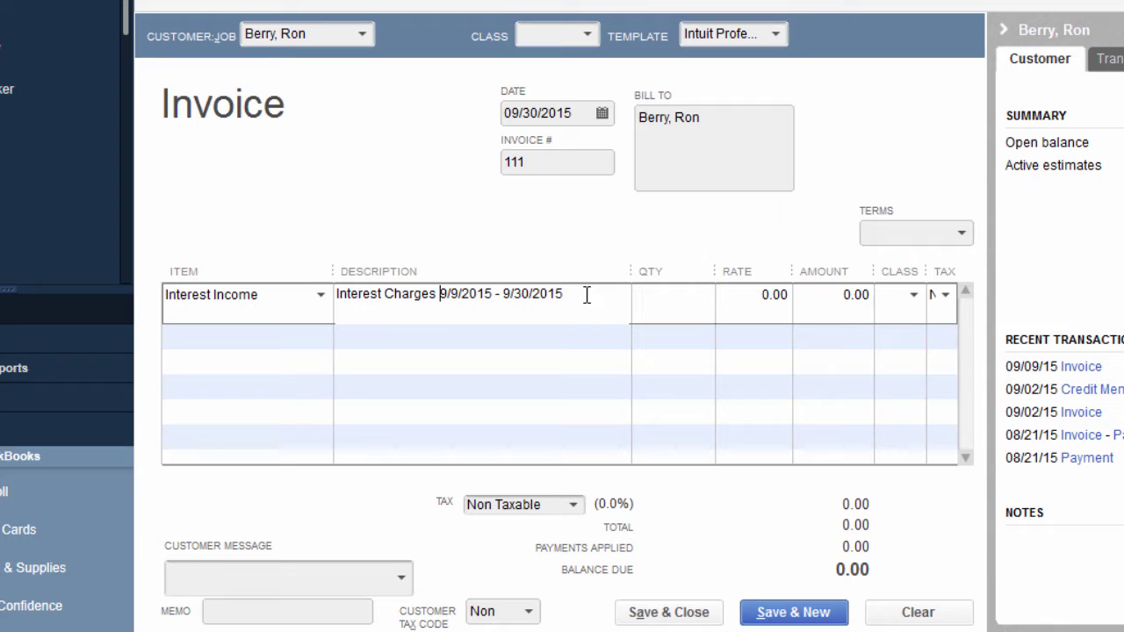
pyautogui.write('Bl')
pyautogui.write('a')
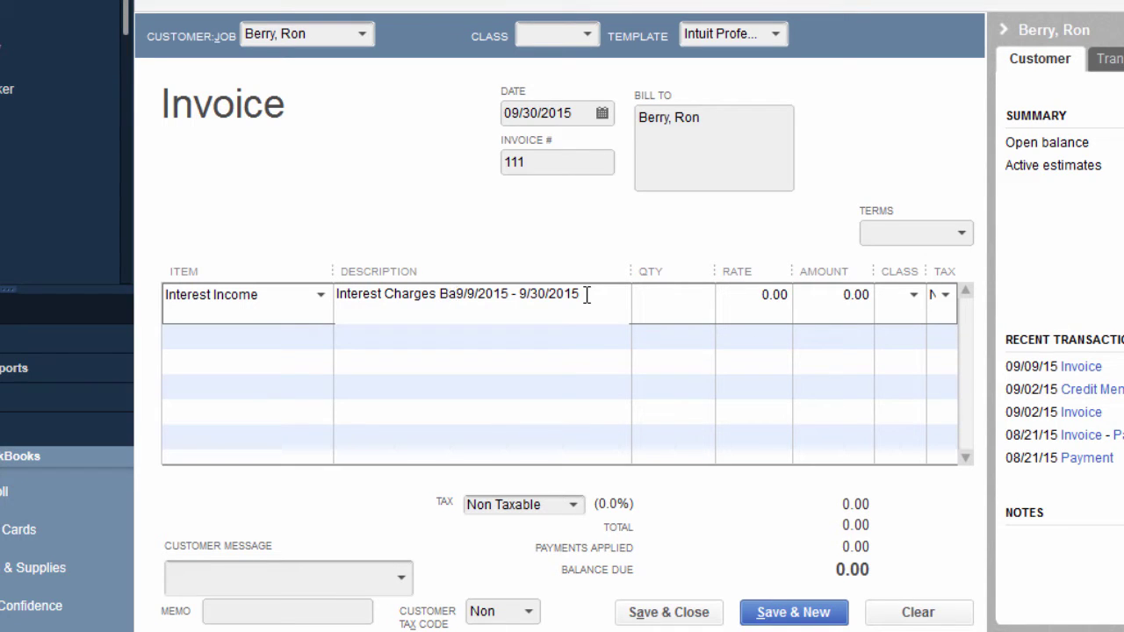
pyautogui.write('lance ')
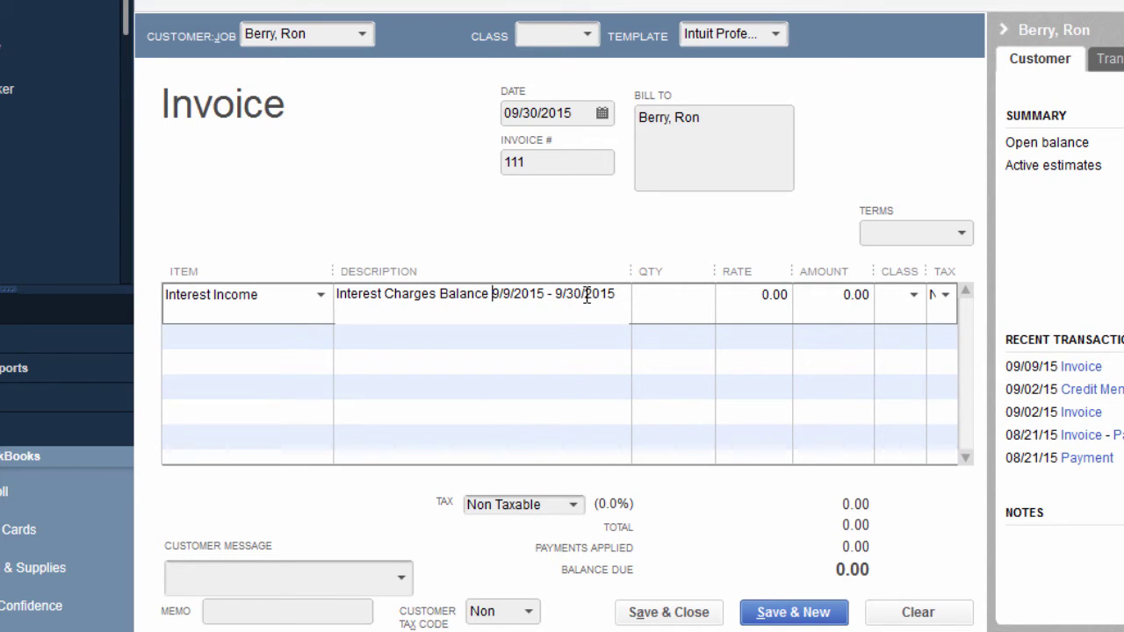
pyautogui.write('$5,000')
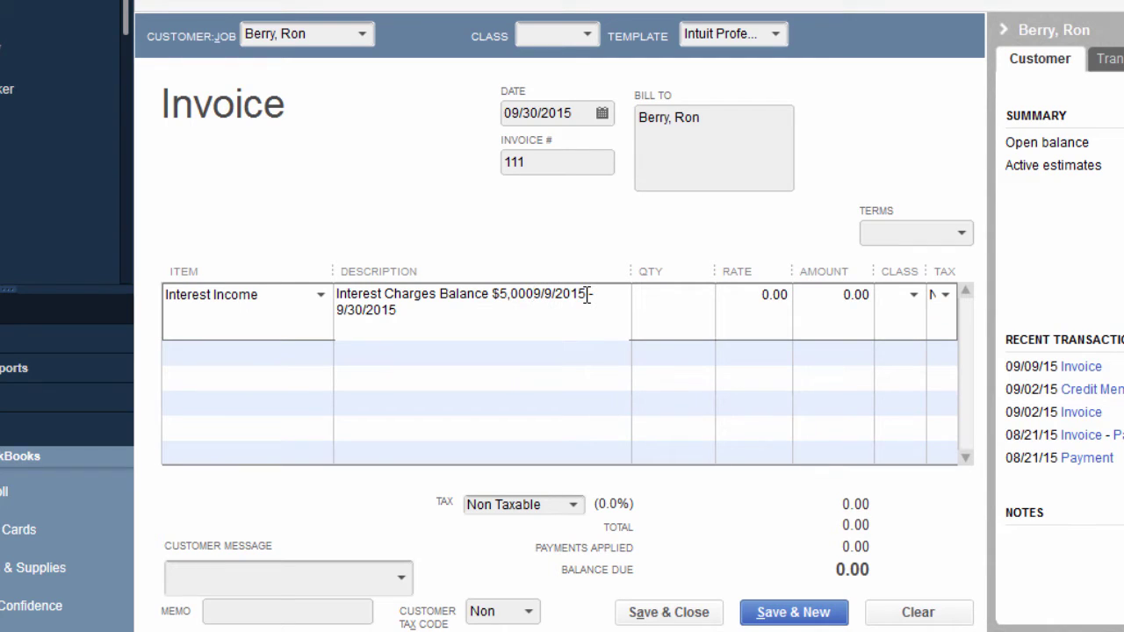
pyautogui.write(' @ ')
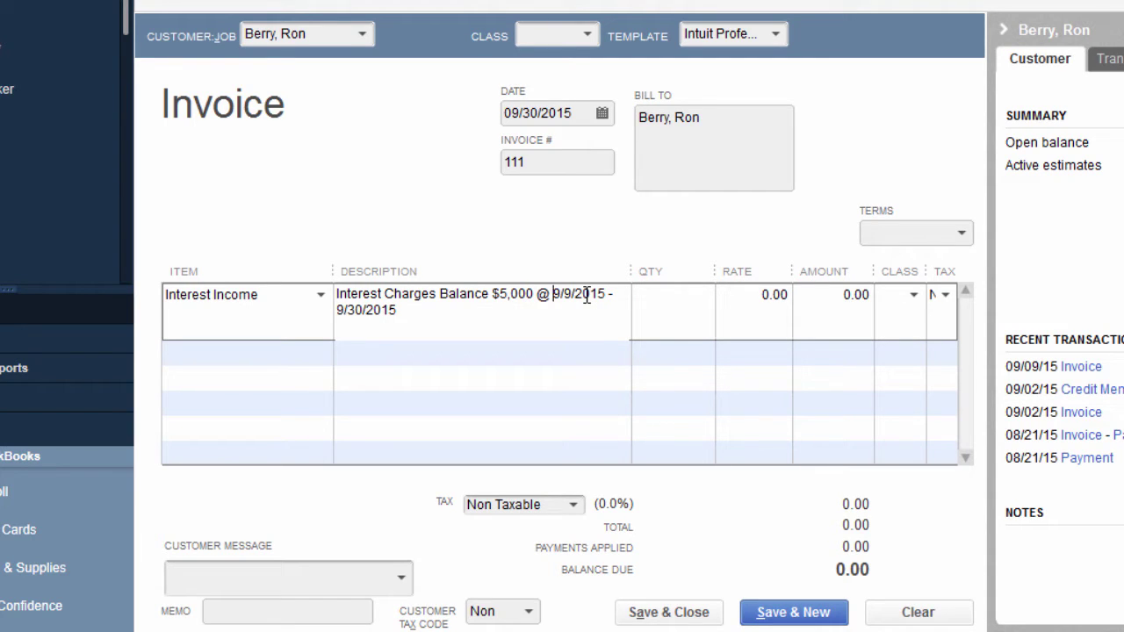
pyautogui.write('5%')
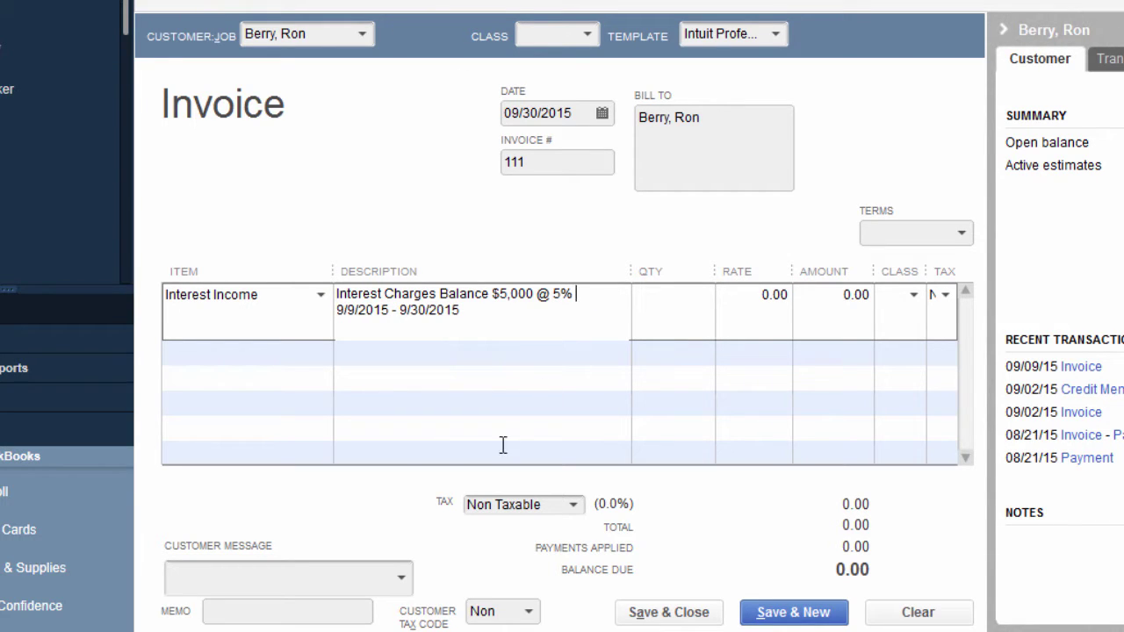
pyautogui.write(' = $25')
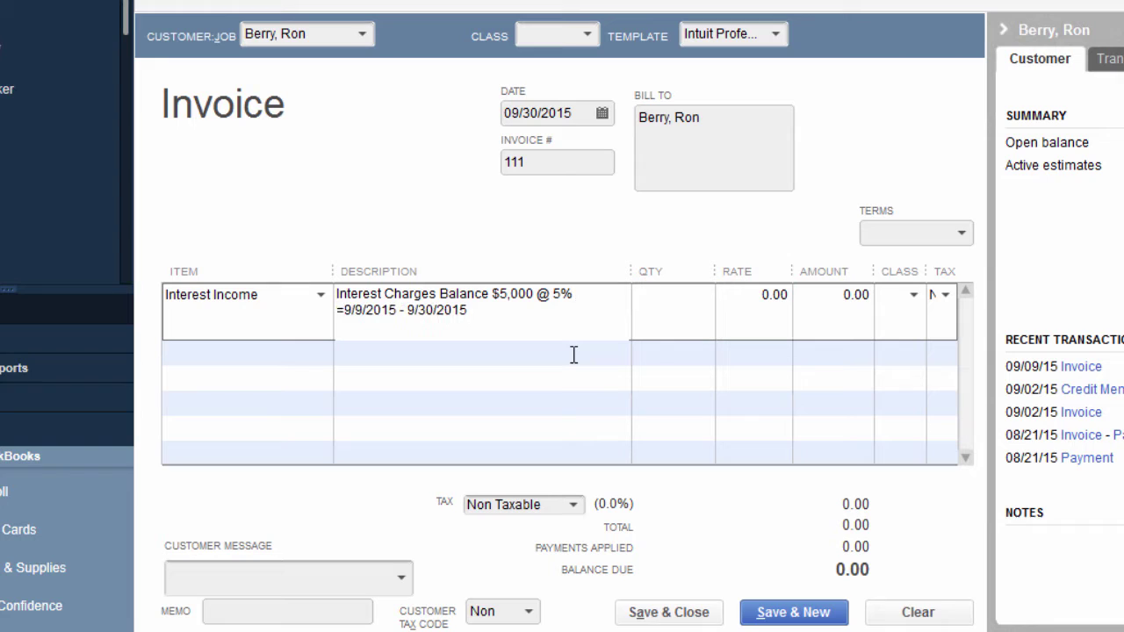
pyautogui.write('0.')
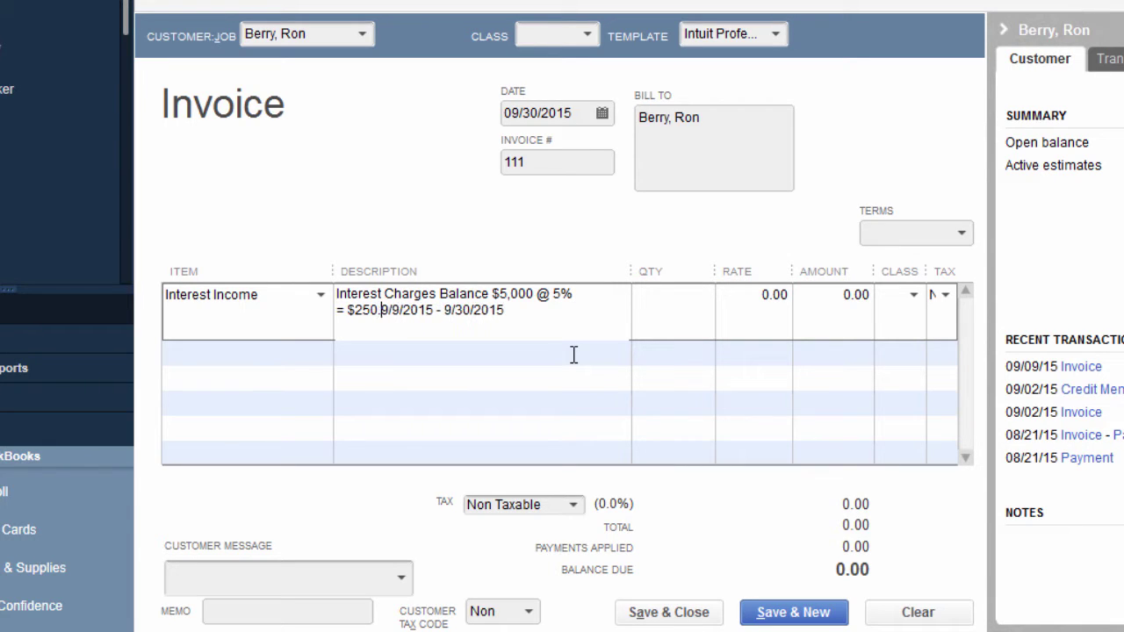
pyautogui.write('00')
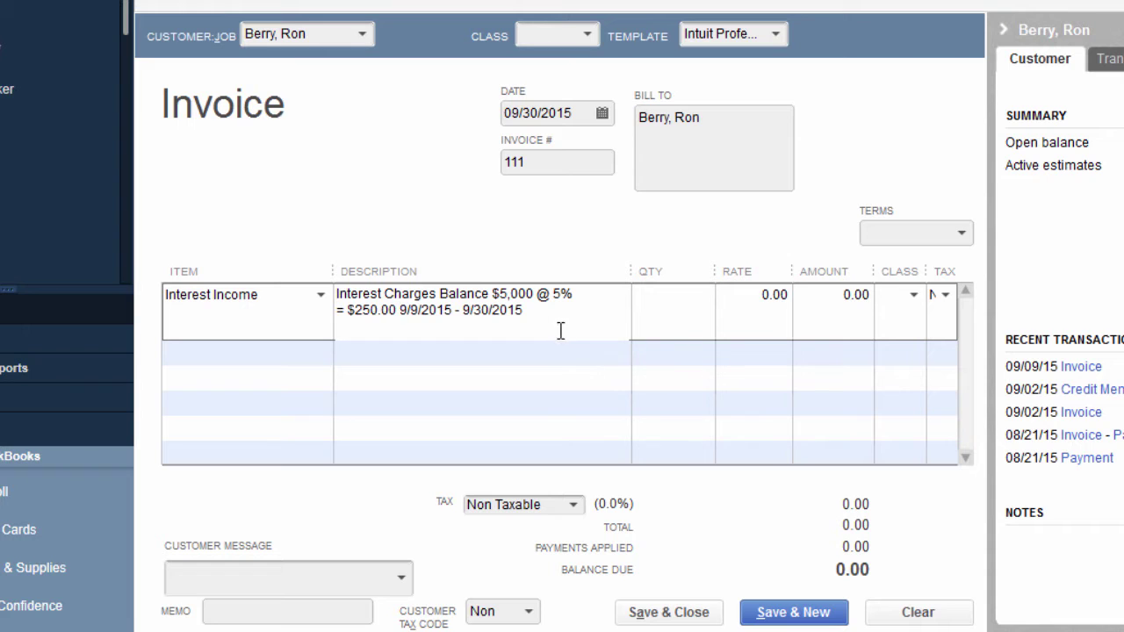
# Cut the 9/9/2015 - 9/30/2015 dates and paste them right after 'Interest Charges'.
pyautogui.moveTo(524, 311); pyautogui.dragTo(449, 288)
pyautogui.click(528, 311)
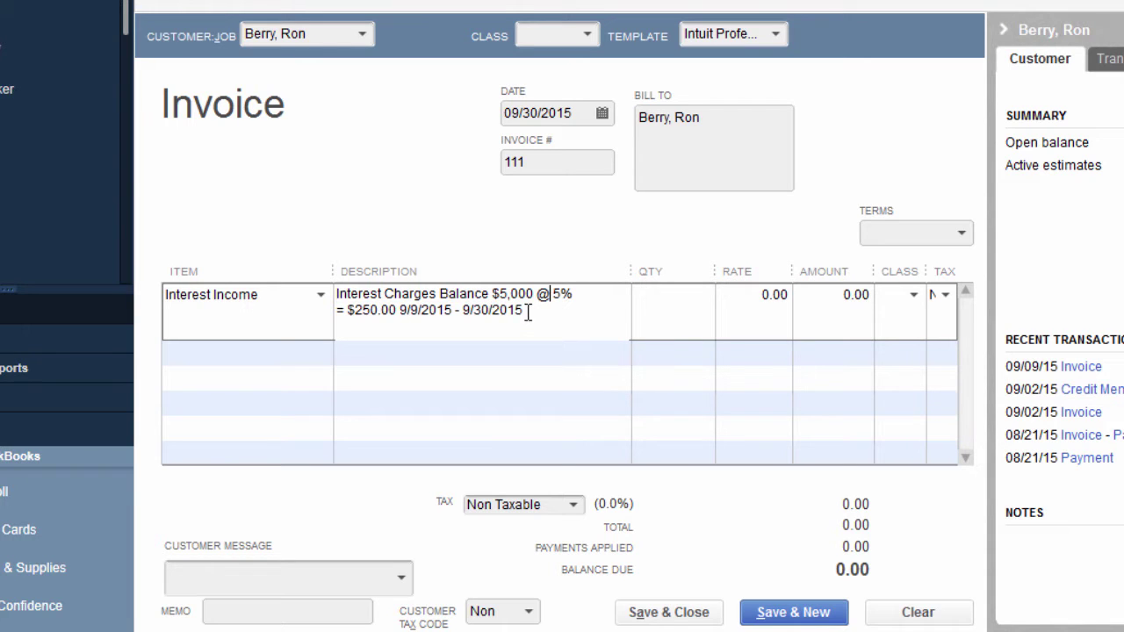
pyautogui.keyDown('shift'); pyautogui.click(402, 311); pyautogui.keyUp('shift')
pyautogui.rightClick(404, 308)
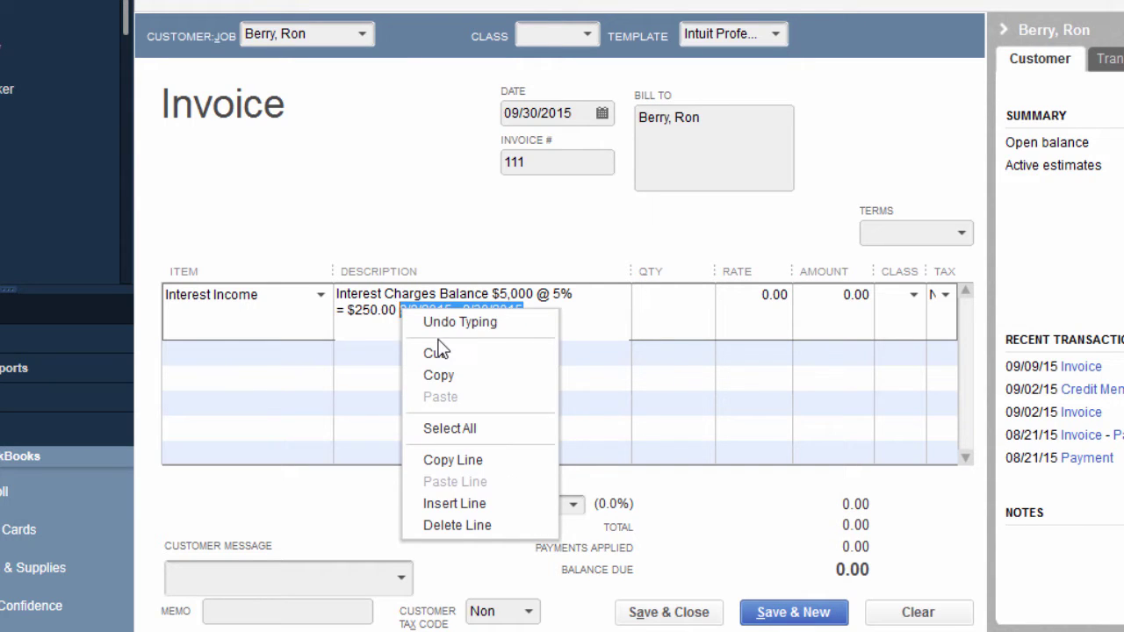
pyautogui.click(433, 354)
pyautogui.rightClick(440, 296)
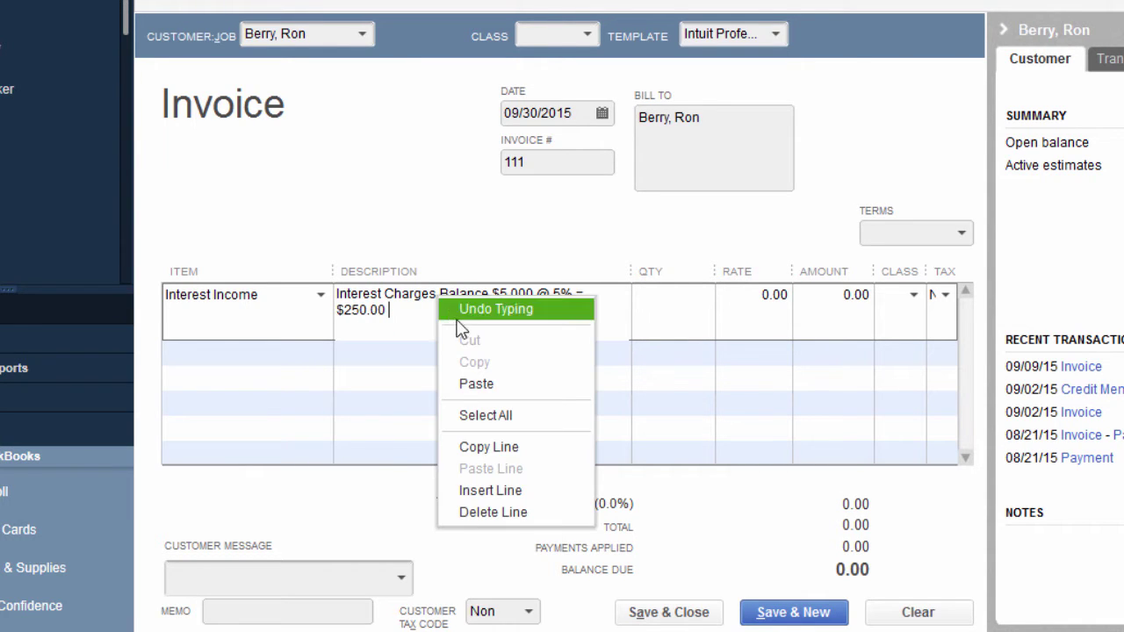
pyautogui.press('Escape')
pyautogui.rightClick(440, 296)
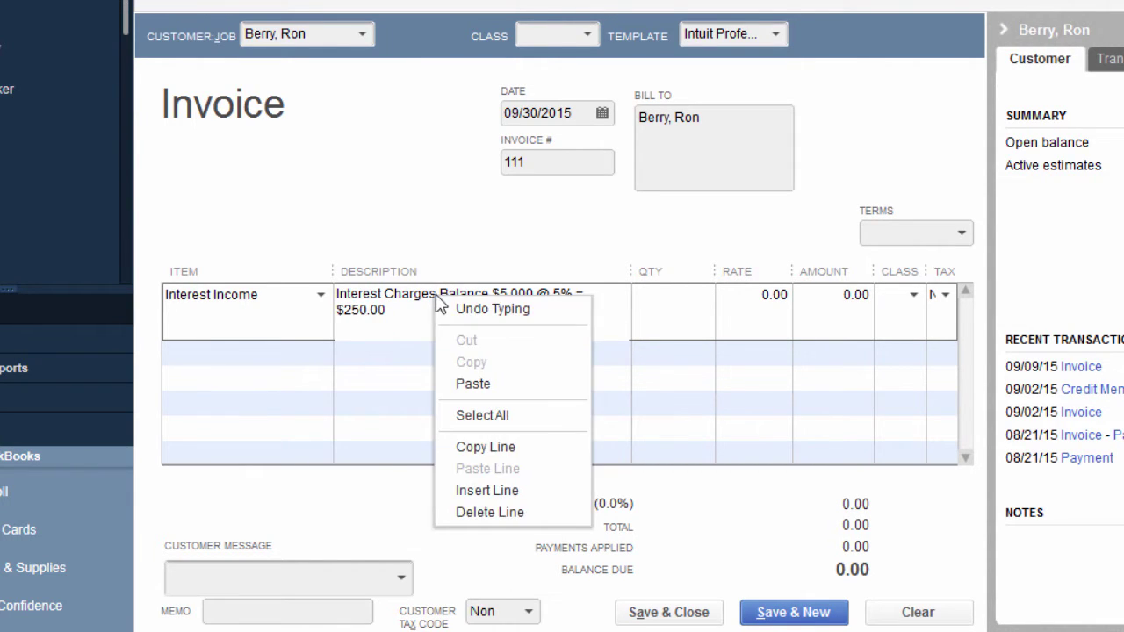
pyautogui.click(473, 384)
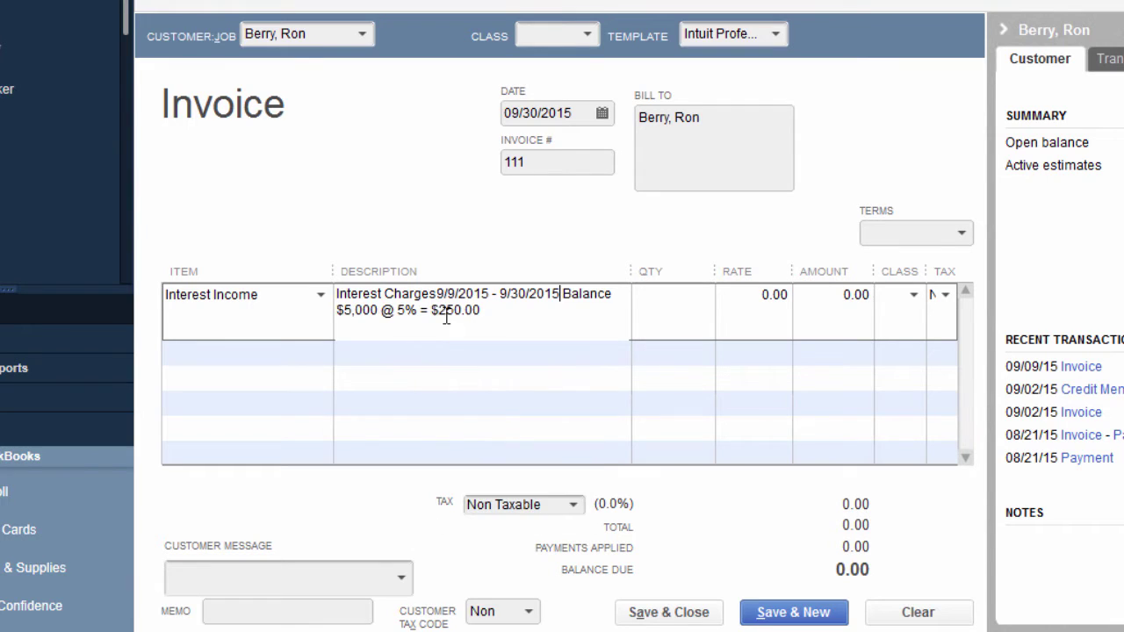
pyautogui.click(567, 295)
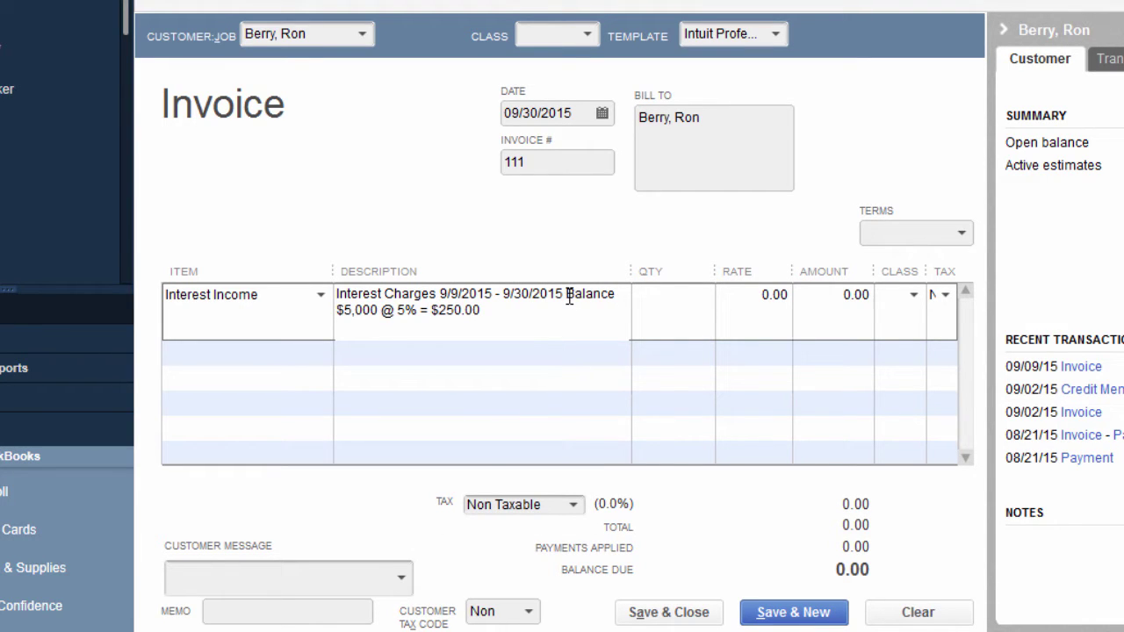
# Set the interest line amount to 250.00 and preview the printed invoice.
pyautogui.press('Tab')
pyautogui.press('Tab')
pyautogui.press('Tab')
pyautogui.write('25')
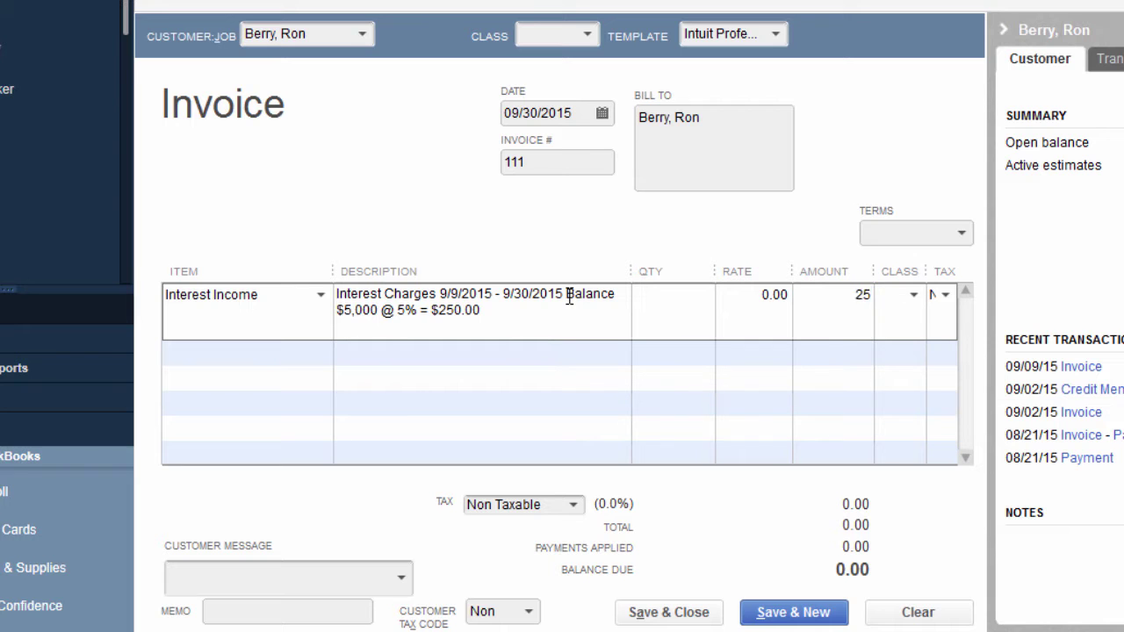
pyautogui.write('0')
pyautogui.press('Tab')
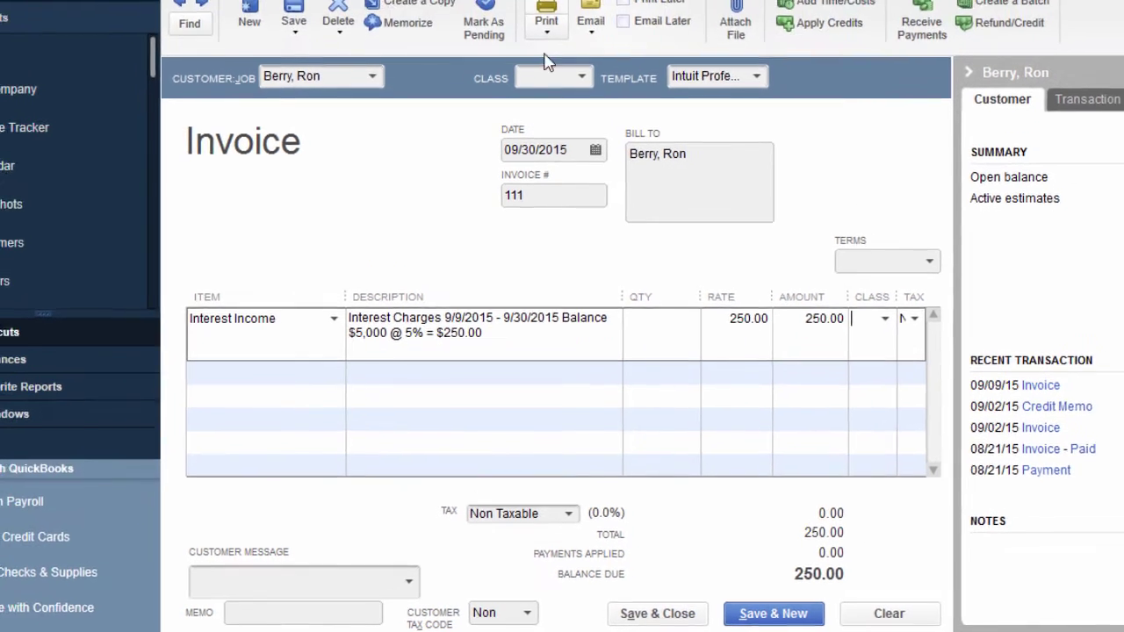
pyautogui.click(544, 22)
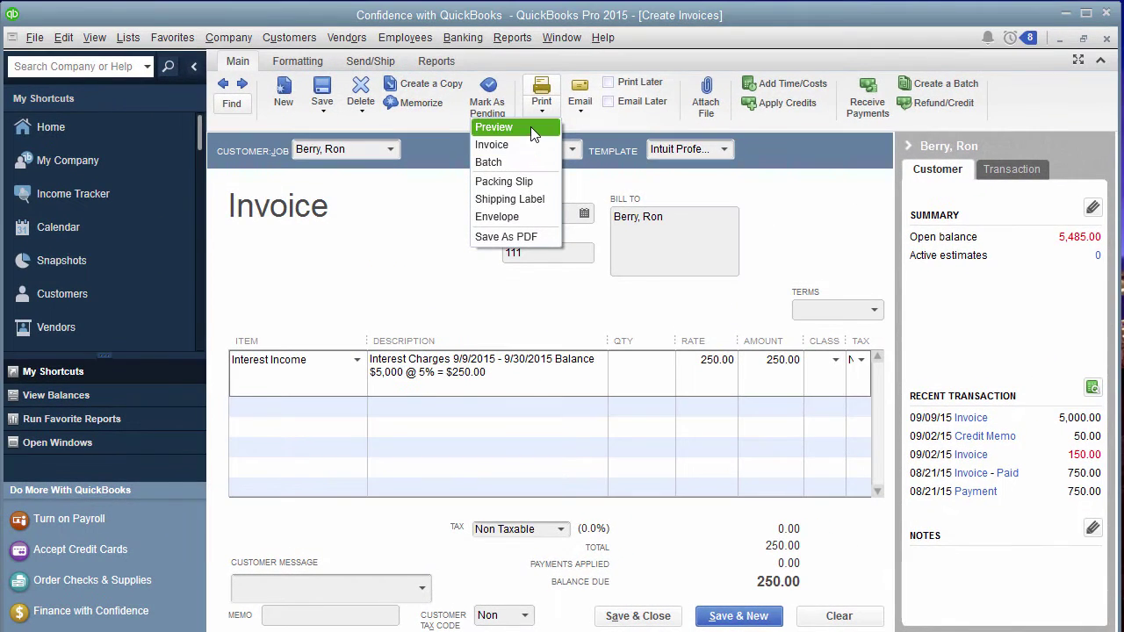
pyautogui.click(492, 111)
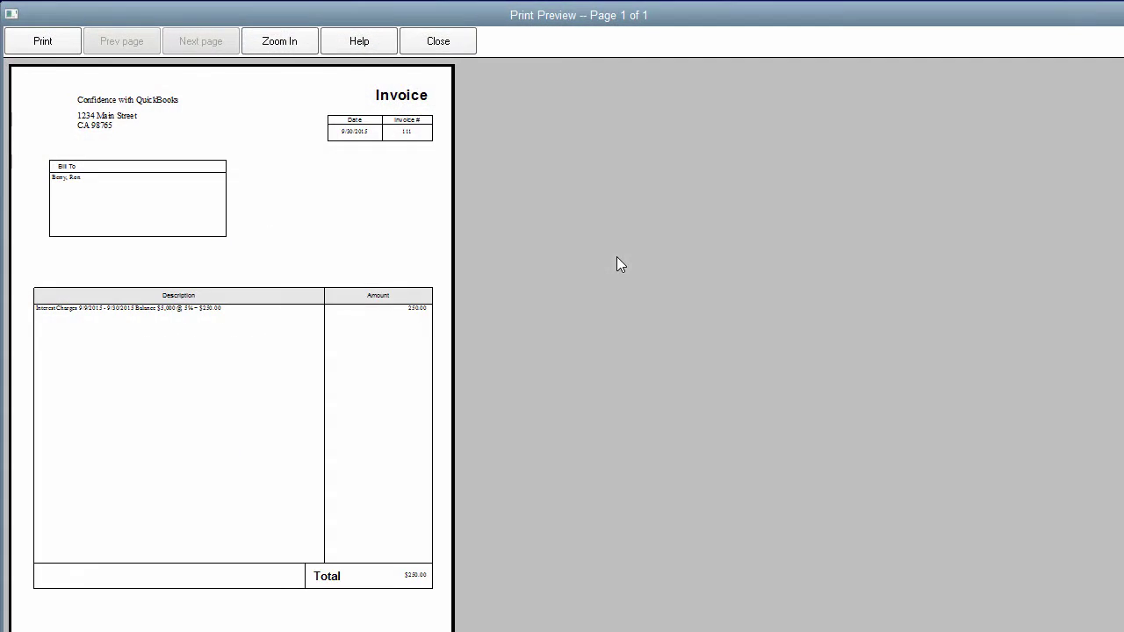
pyautogui.click(255, 388)
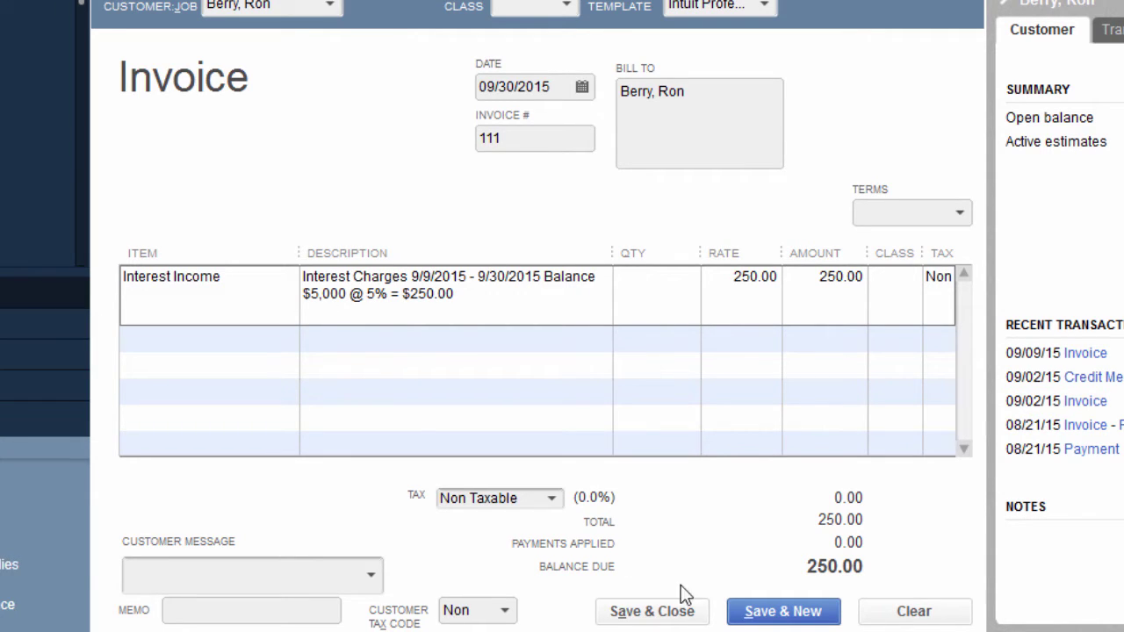
# Save invoice 111 without a class and confirm its 250.00 balance in the customer's transactions.
pyautogui.click(645, 612)
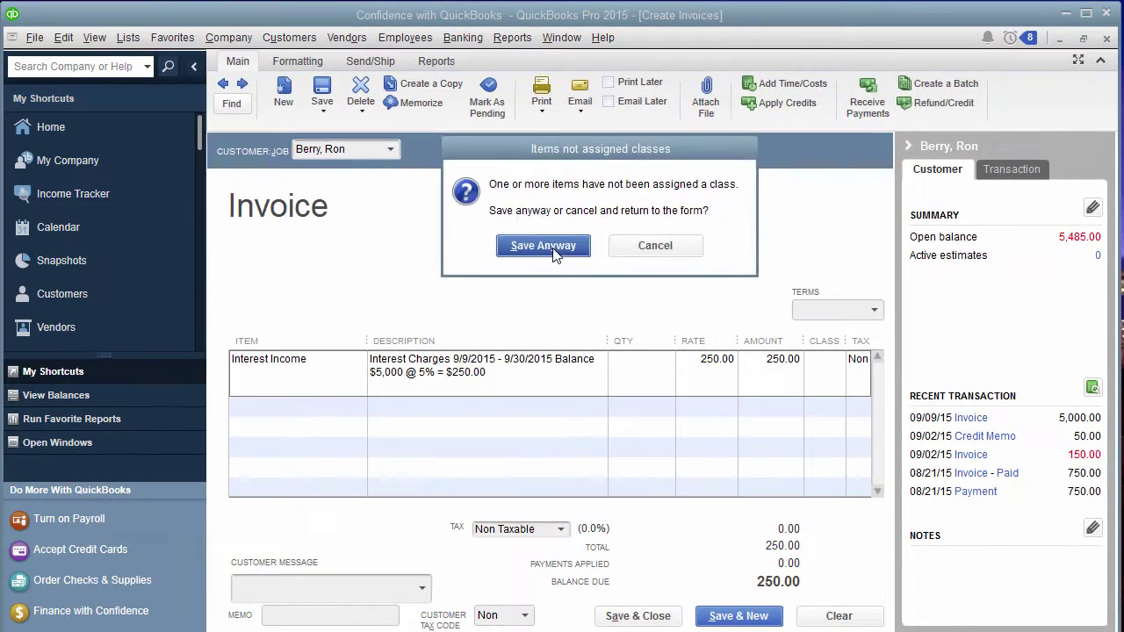
pyautogui.click(553, 251)
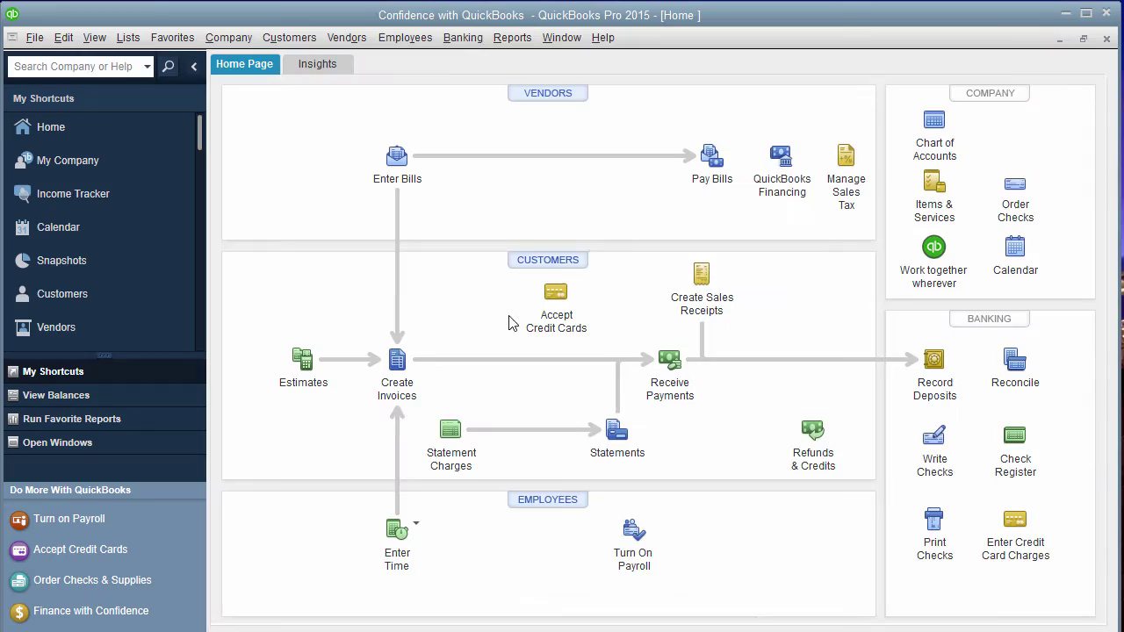
pyautogui.click(538, 268)
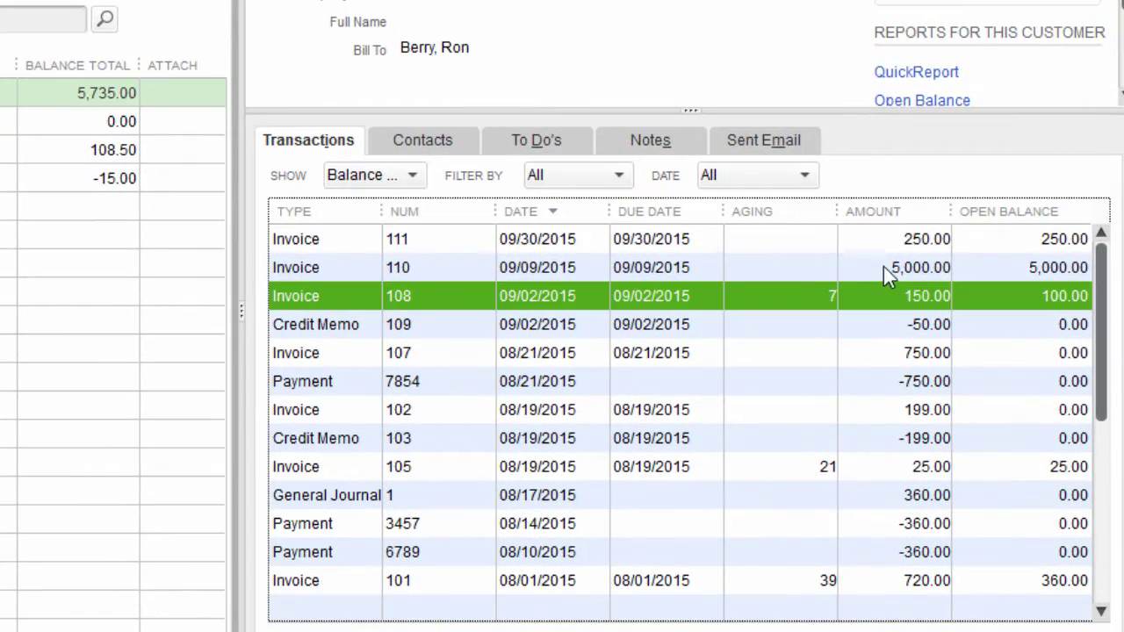
pyautogui.click(921, 313)
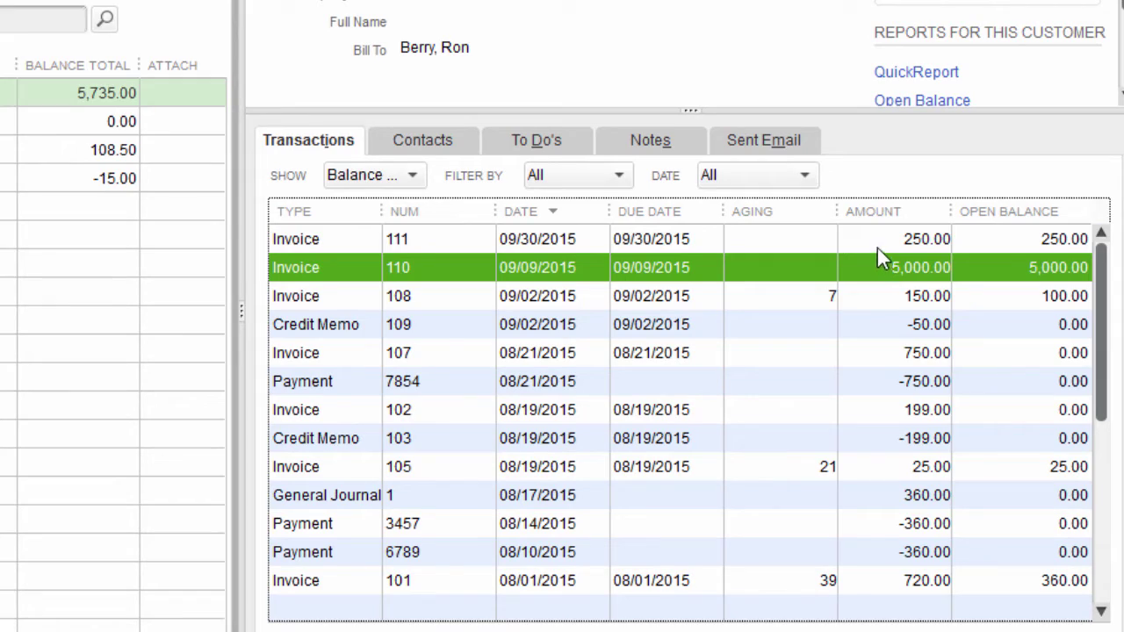
pyautogui.click(880, 242)
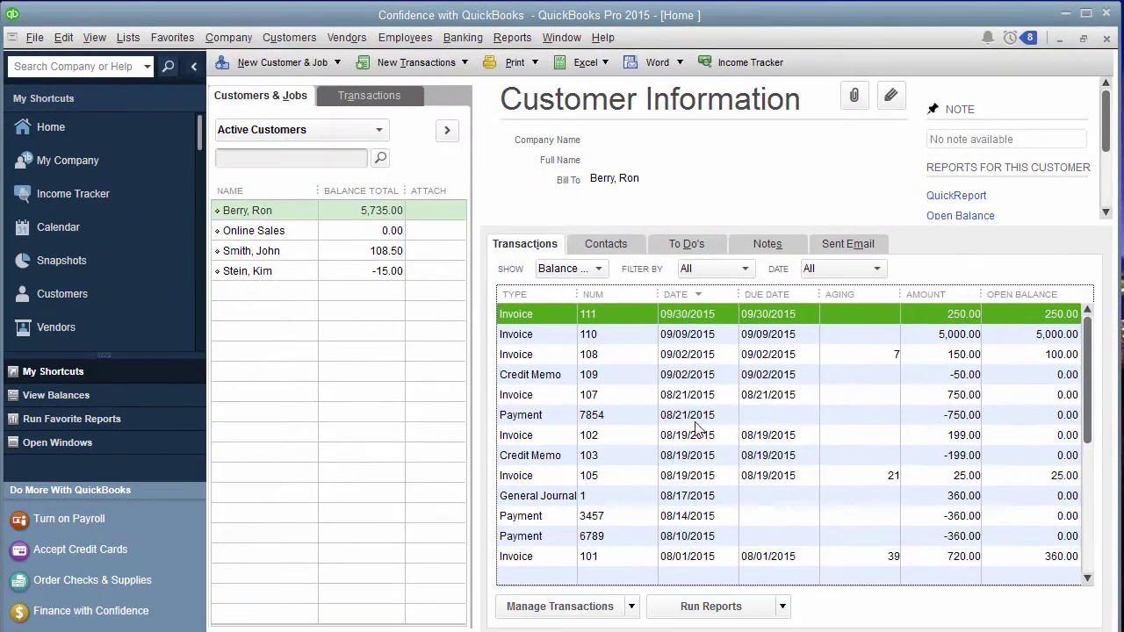
pyautogui.press('Escape')
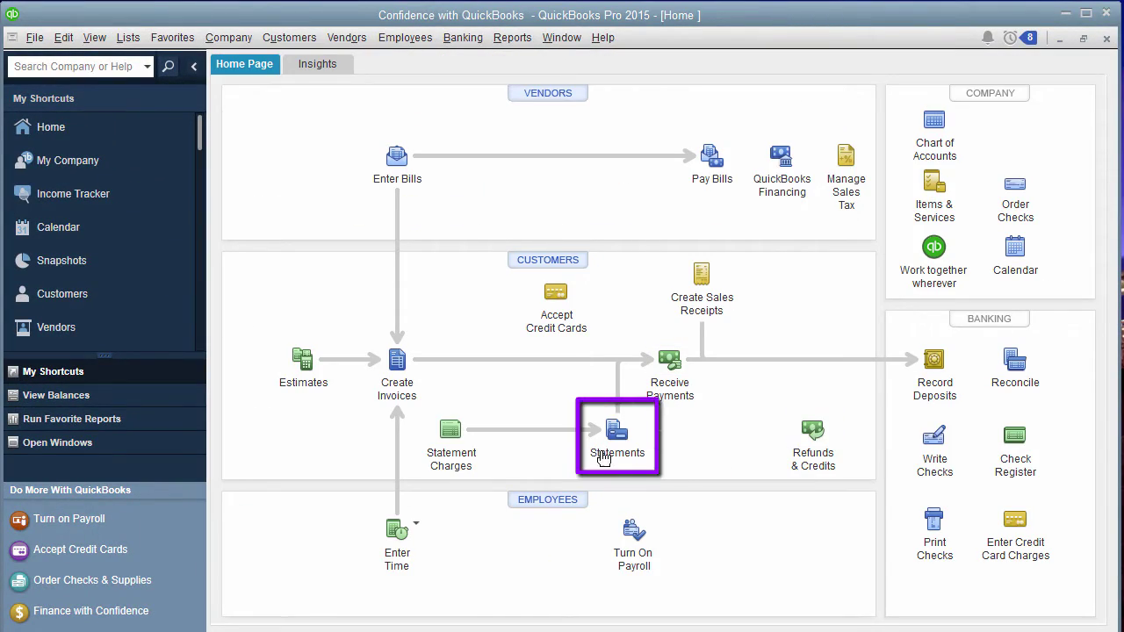
# Set up a one-customer statement dated 09/30/2015 with period ending 09/30/2015, and preview it.
pyautogui.click(611, 444)
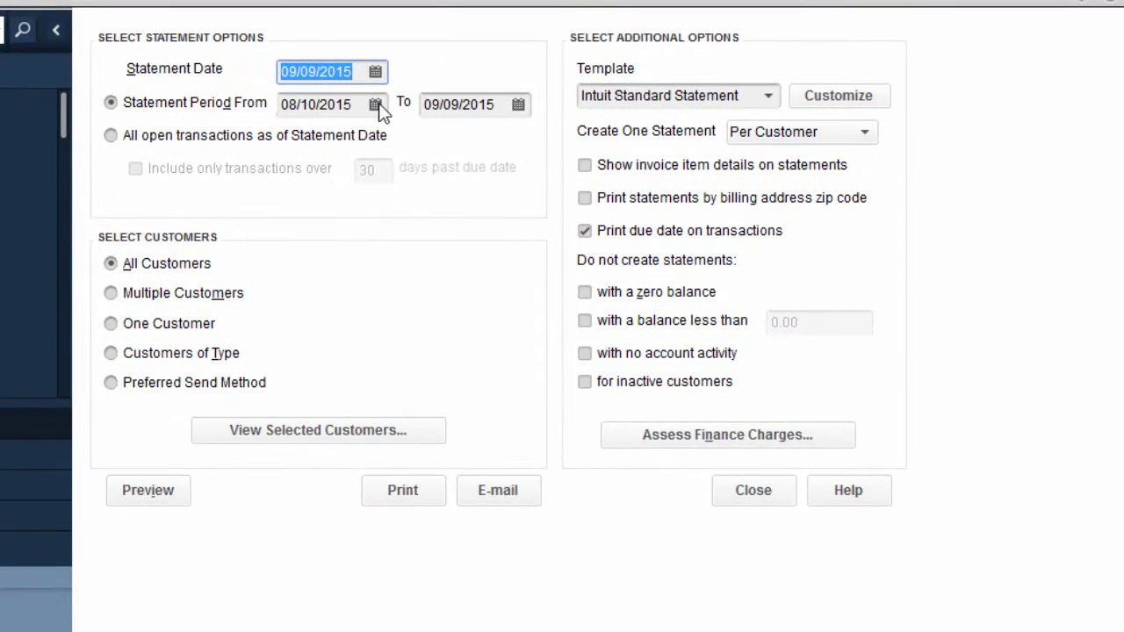
pyautogui.click(518, 105)
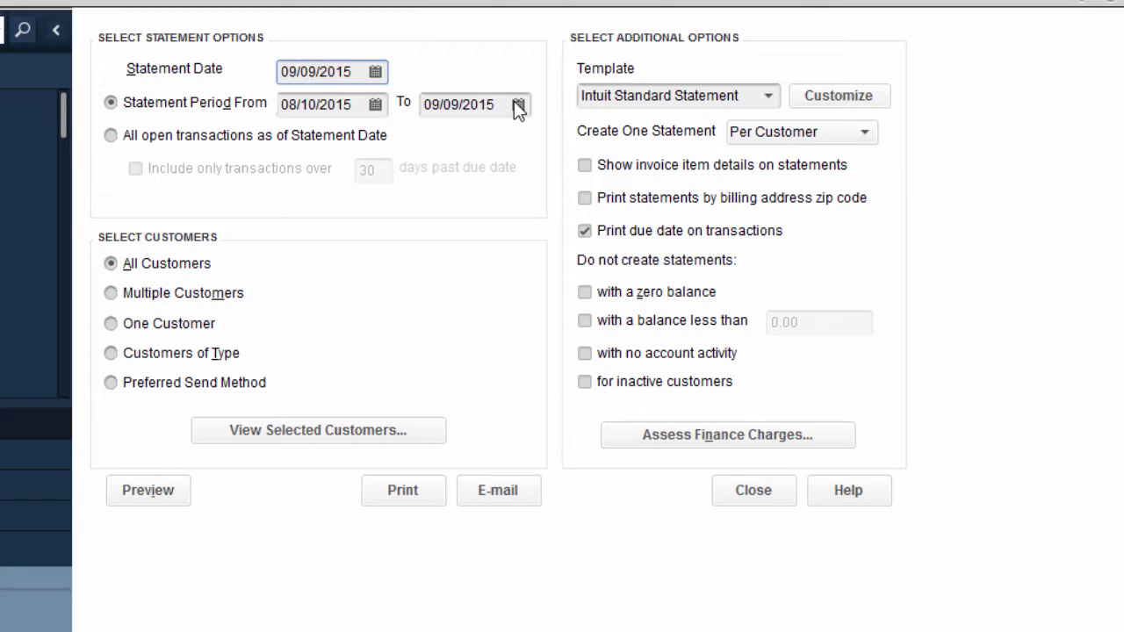
pyautogui.click(527, 312)
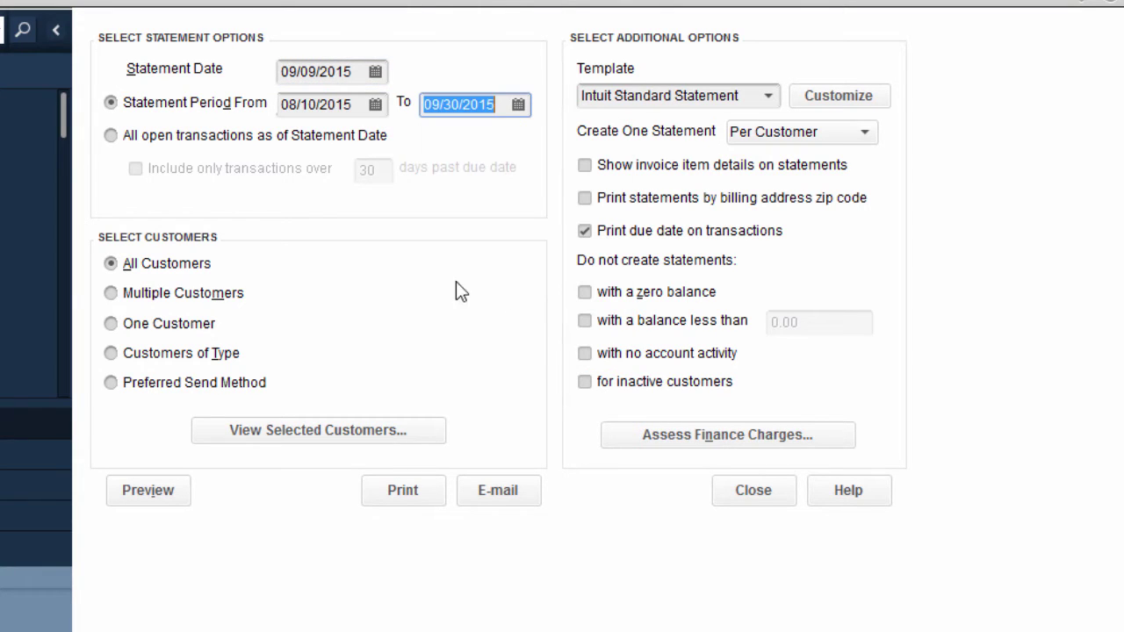
pyautogui.click(375, 71)
pyautogui.click(384, 282)
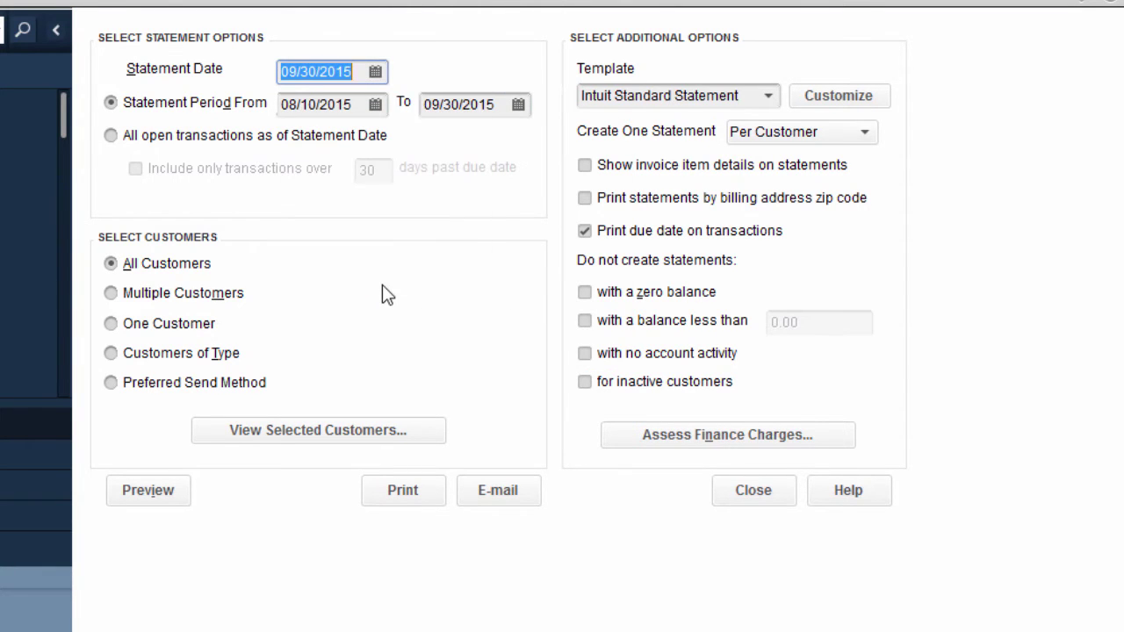
pyautogui.click(182, 324)
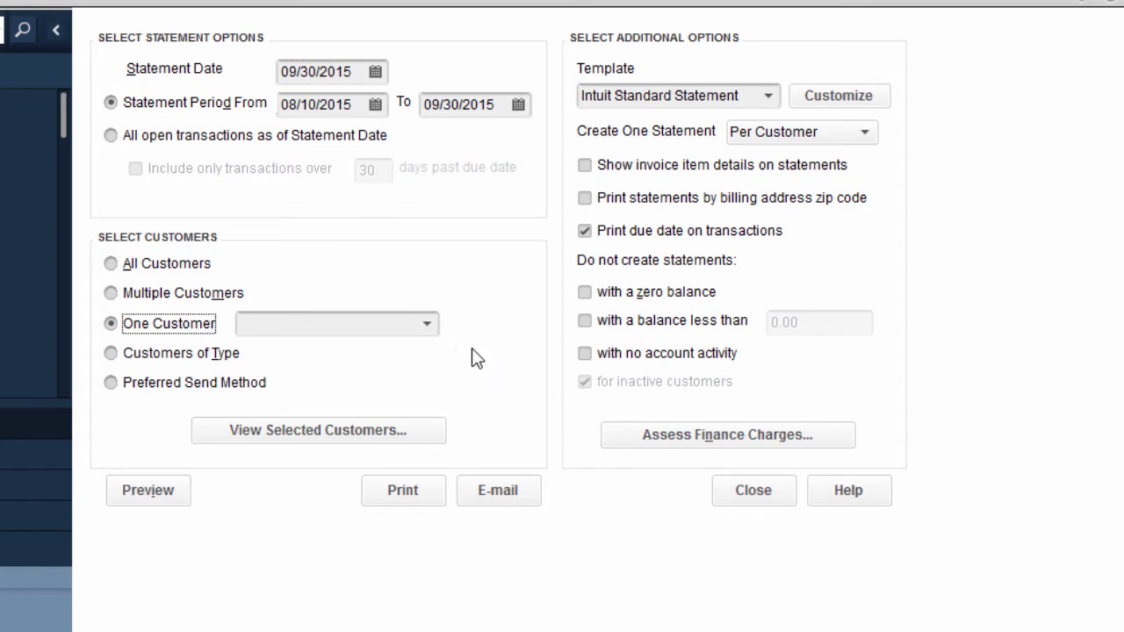
pyautogui.click(428, 332)
pyautogui.click(288, 355)
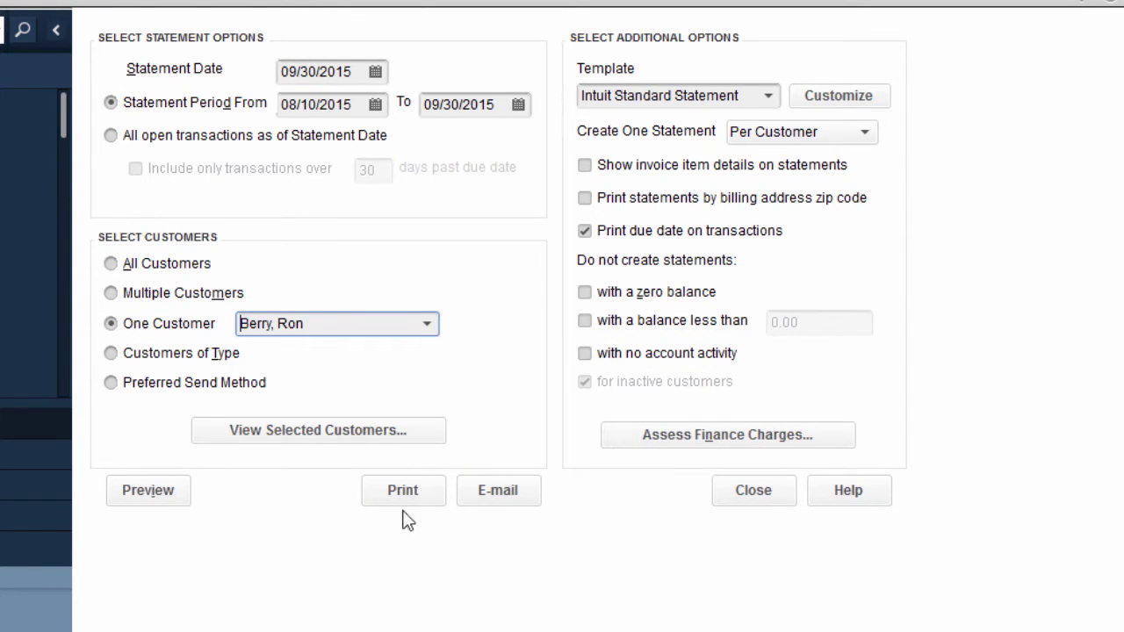
pyautogui.click(140, 482)
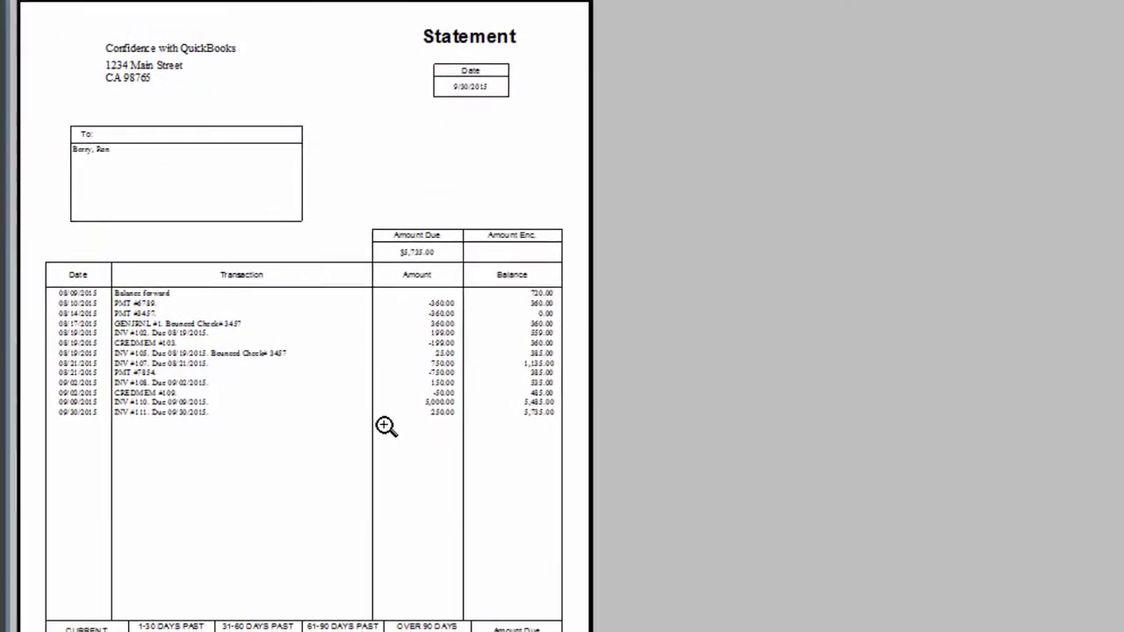
pyautogui.click(387, 427)
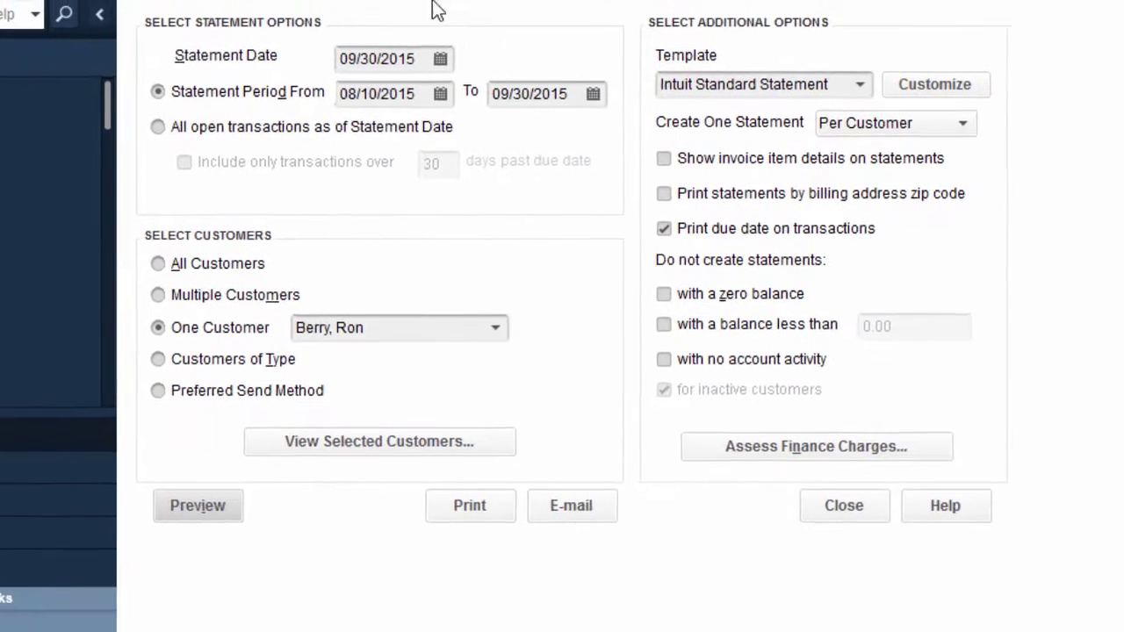
pyautogui.click(343, 106)
# Change the period start to 09/09/2015, include invoice item details, and preview again.
pyautogui.click(442, 149)
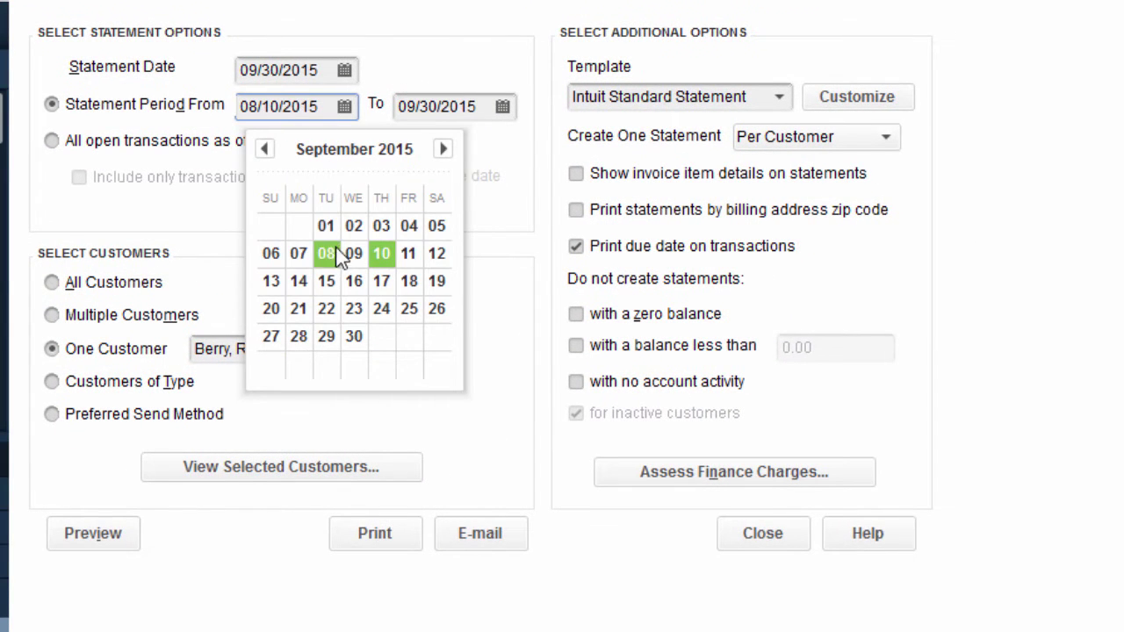
pyautogui.click(326, 225)
pyautogui.click(344, 106)
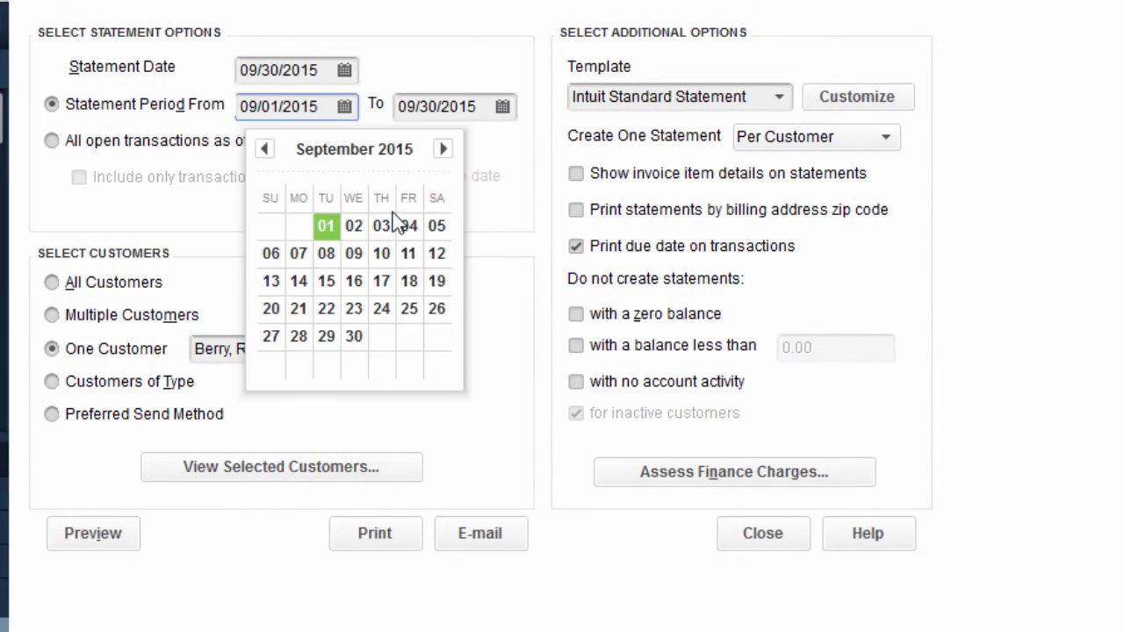
pyautogui.click(358, 251)
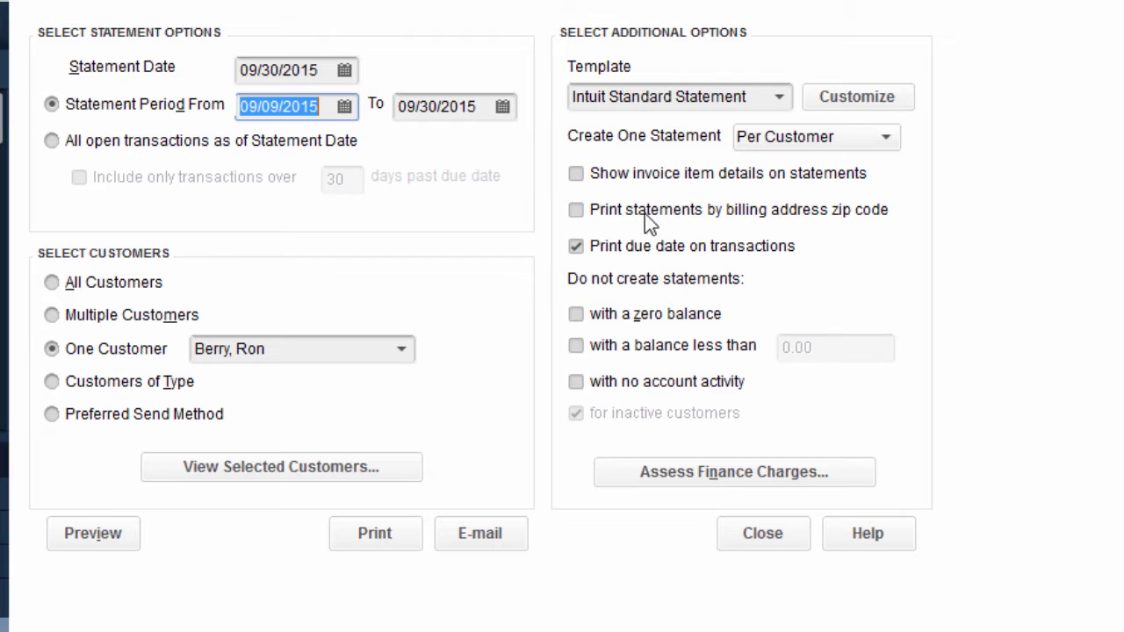
pyautogui.click(575, 173)
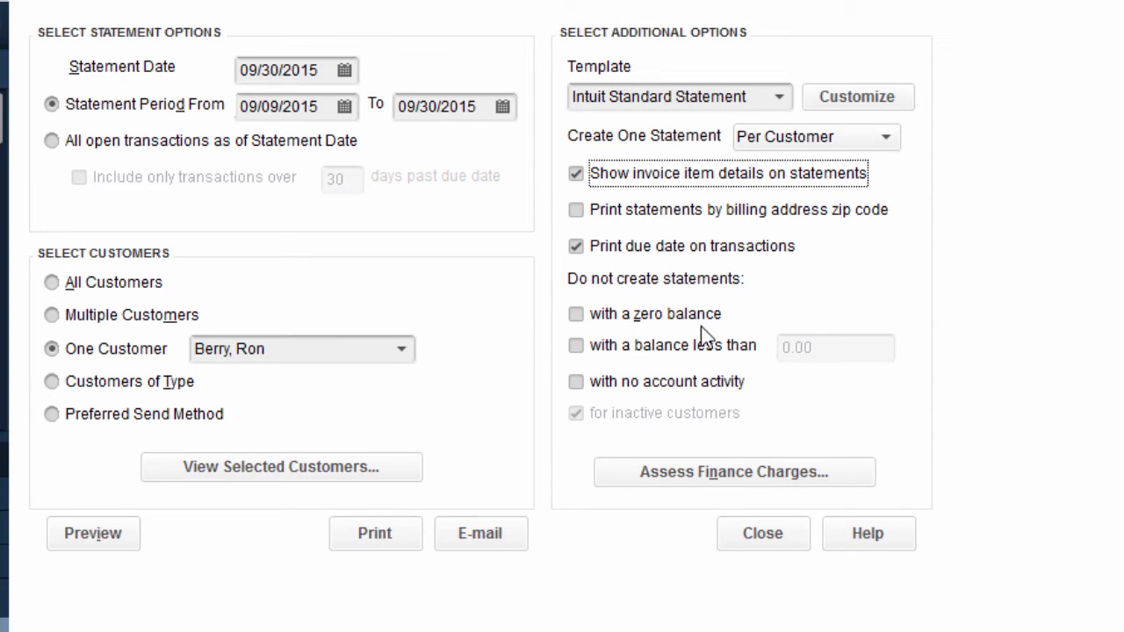
pyautogui.click(102, 531)
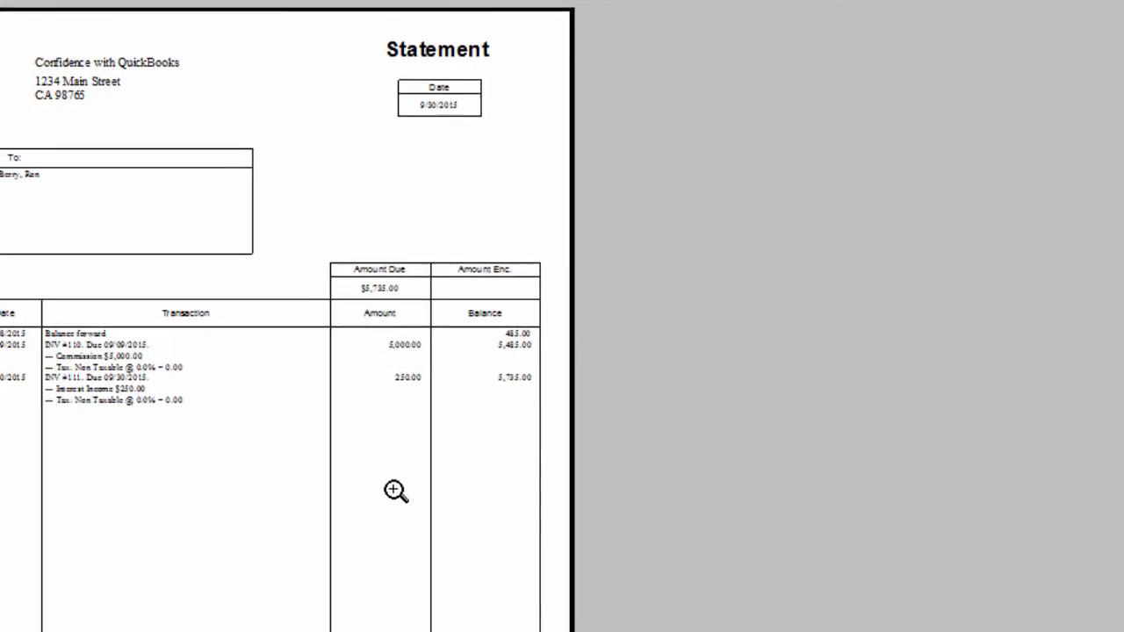
# Magnify and scroll through the statement preview showing $5,735.00 due, then close it.
pyautogui.click(400, 489)
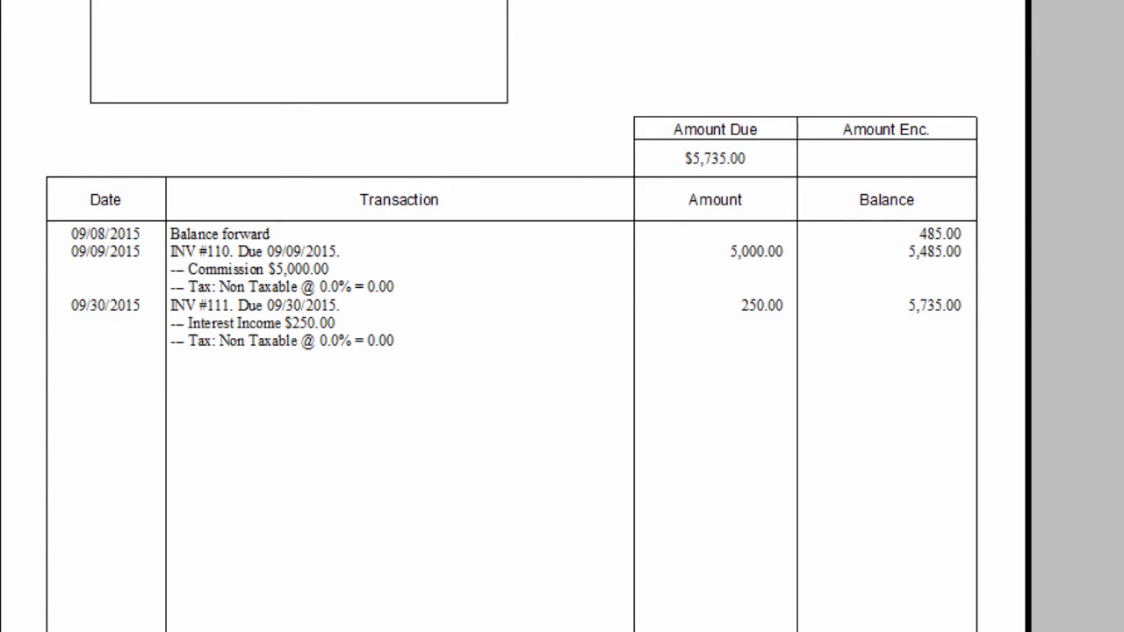
pyautogui.scroll(-3, 512, 352)
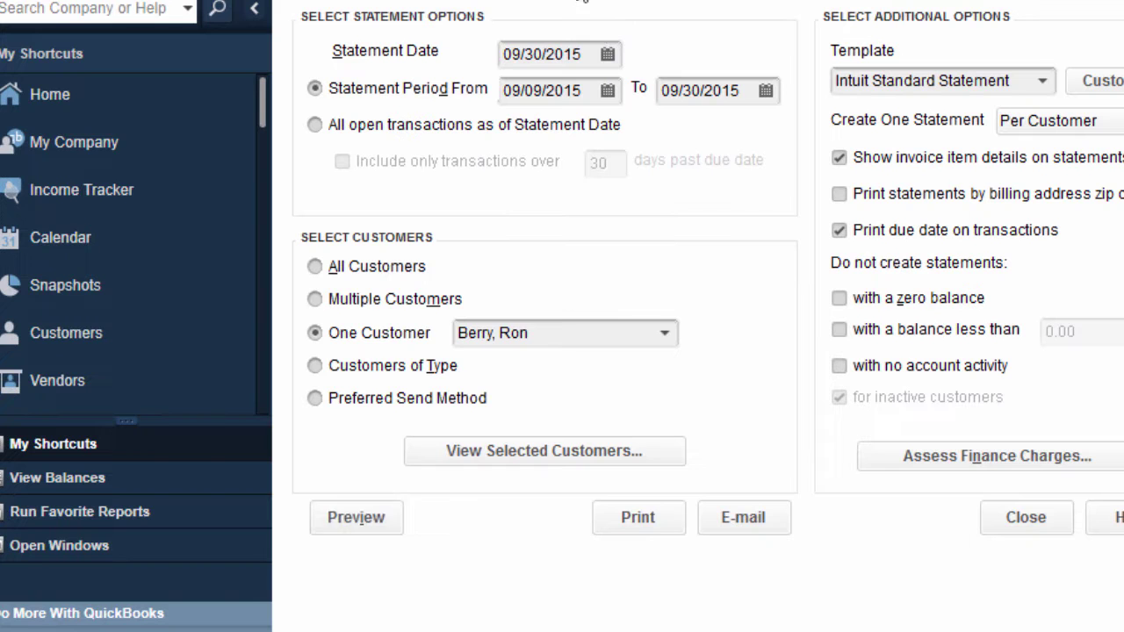
pyautogui.click(580, 2)
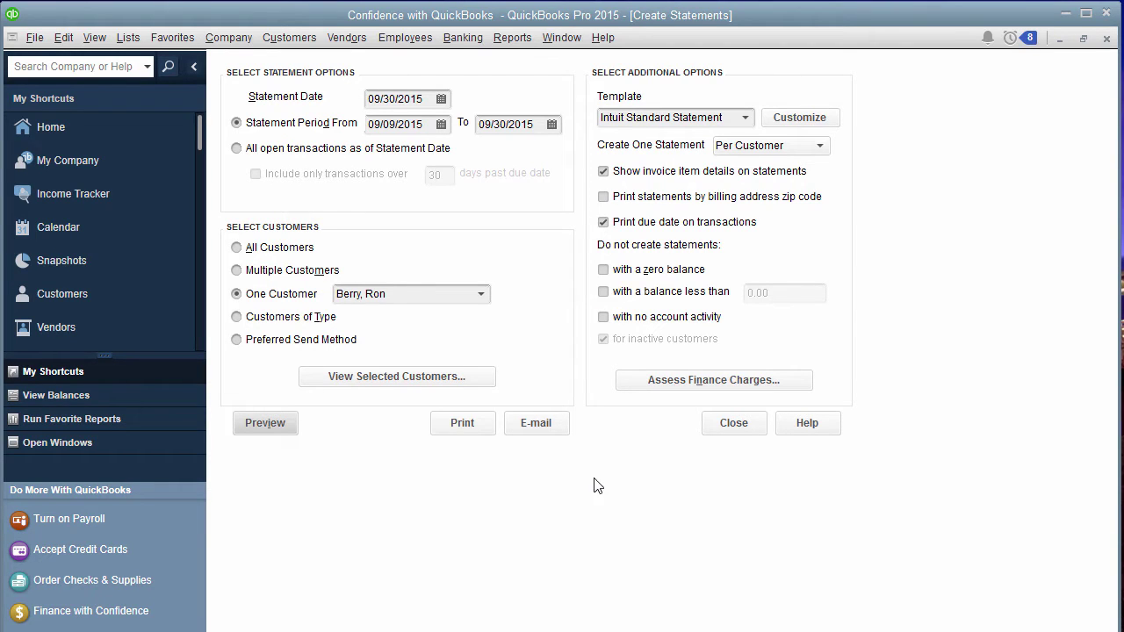
# Start a Receive Payments entry for the customer with a 750.00 payment amount.
pyautogui.click(734, 425)
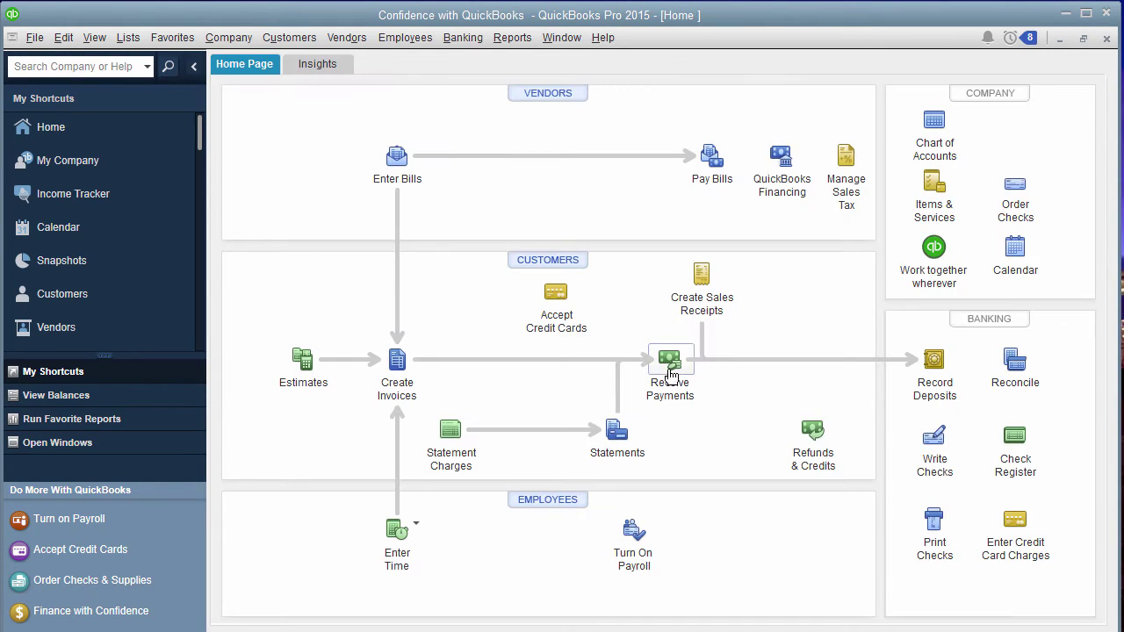
pyautogui.click(670, 360)
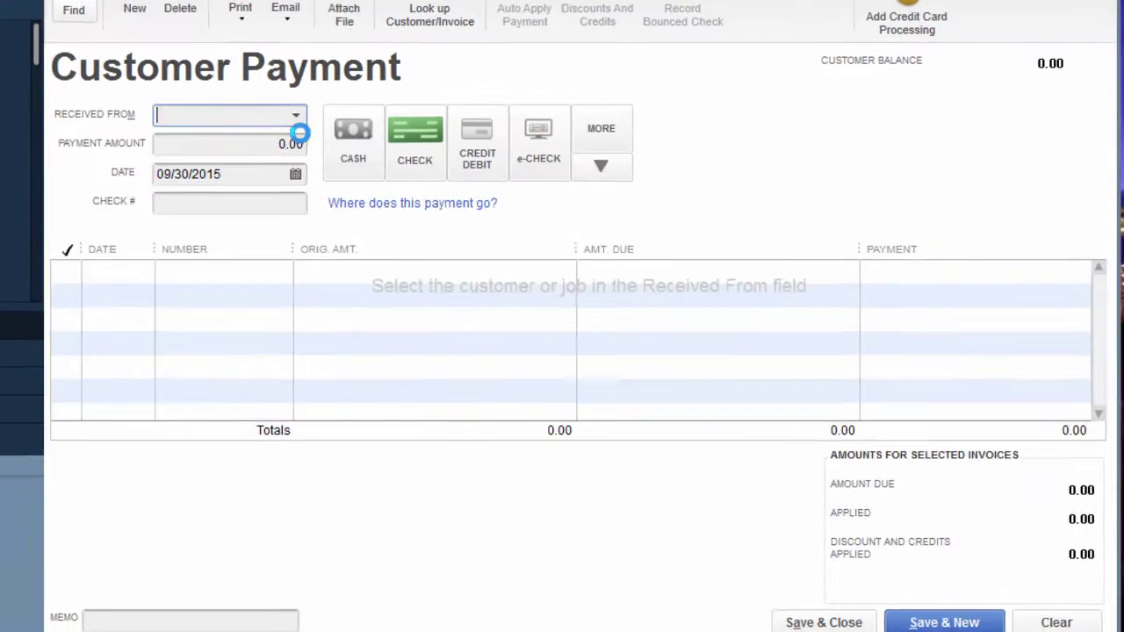
pyautogui.click(296, 116)
pyautogui.click(270, 187)
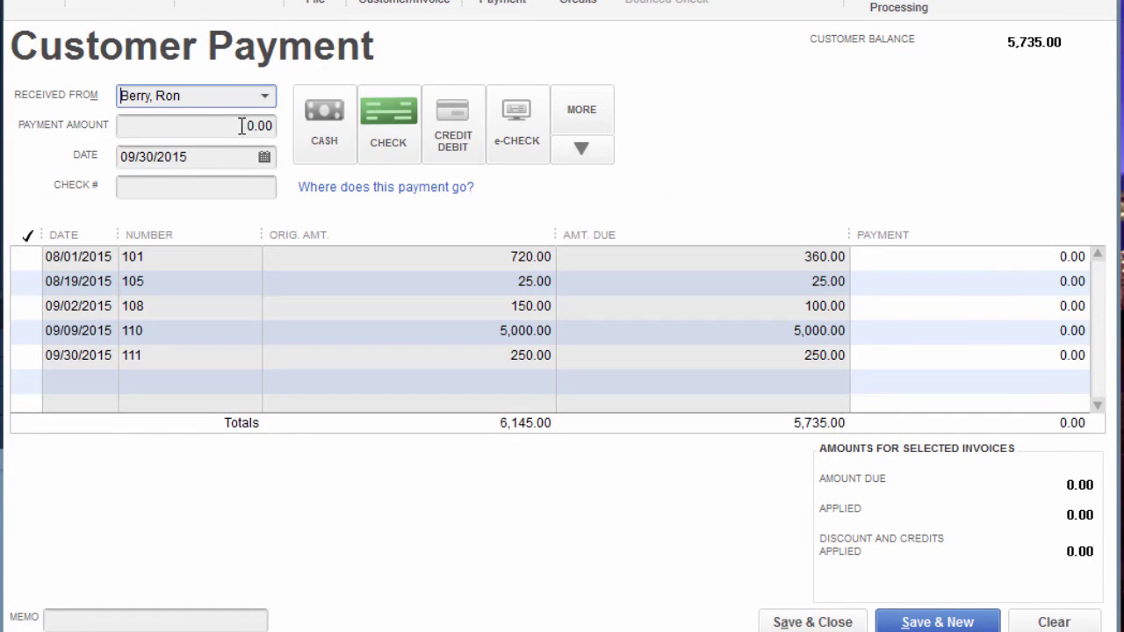
pyautogui.click(242, 126)
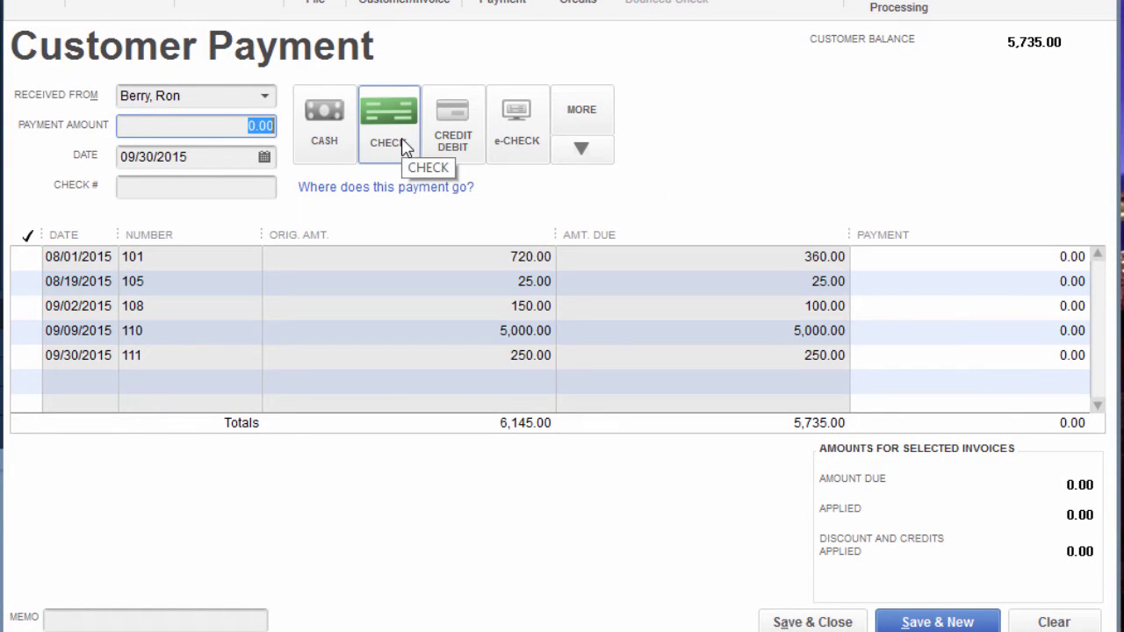
pyautogui.write('750.00')
pyautogui.press('Tab')
# Date the payment 10/01/2015, apply 250.00 to invoice 111 and 500.00 to invoice 110, and save.
pyautogui.click(263, 161)
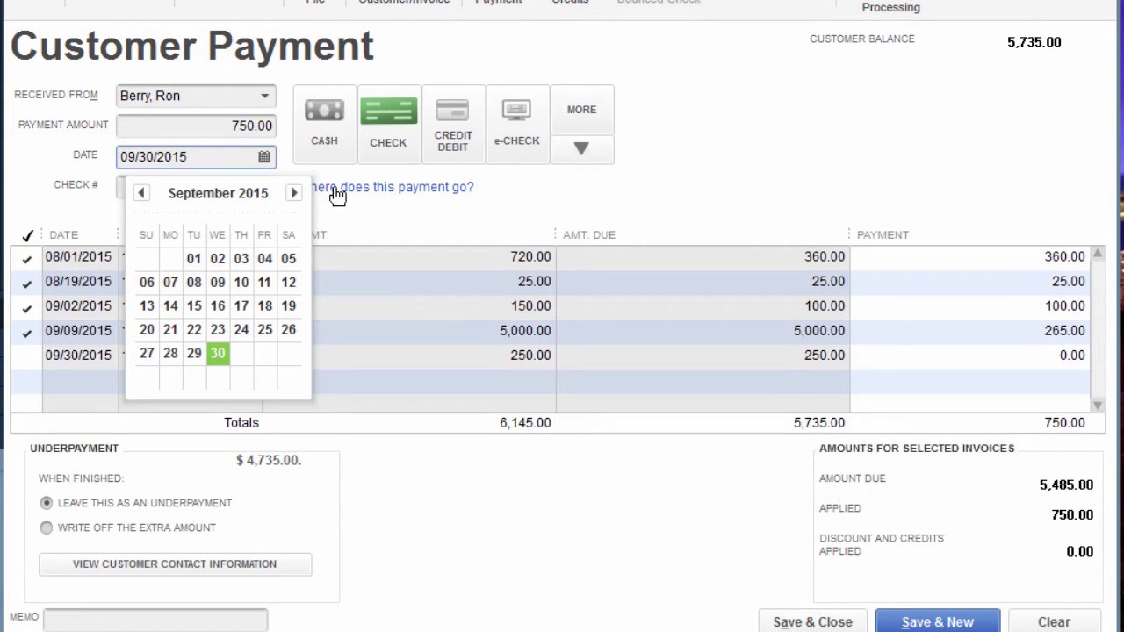
pyautogui.click(295, 191)
pyautogui.click(242, 256)
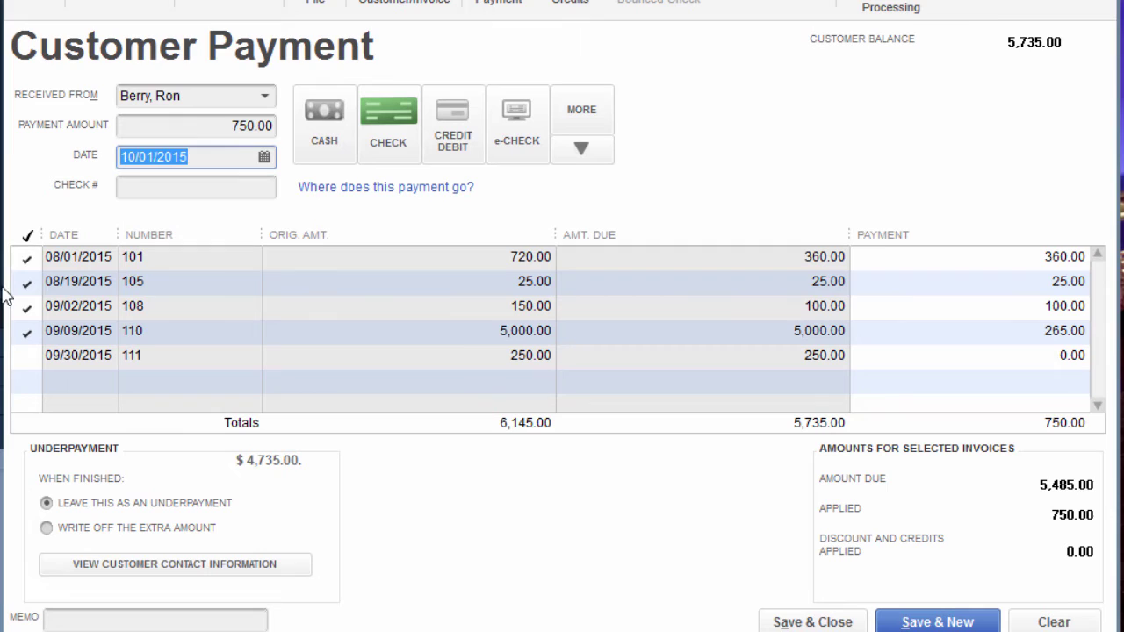
pyautogui.click(32, 258)
pyautogui.click(28, 282)
pyautogui.click(28, 307)
pyautogui.click(28, 331)
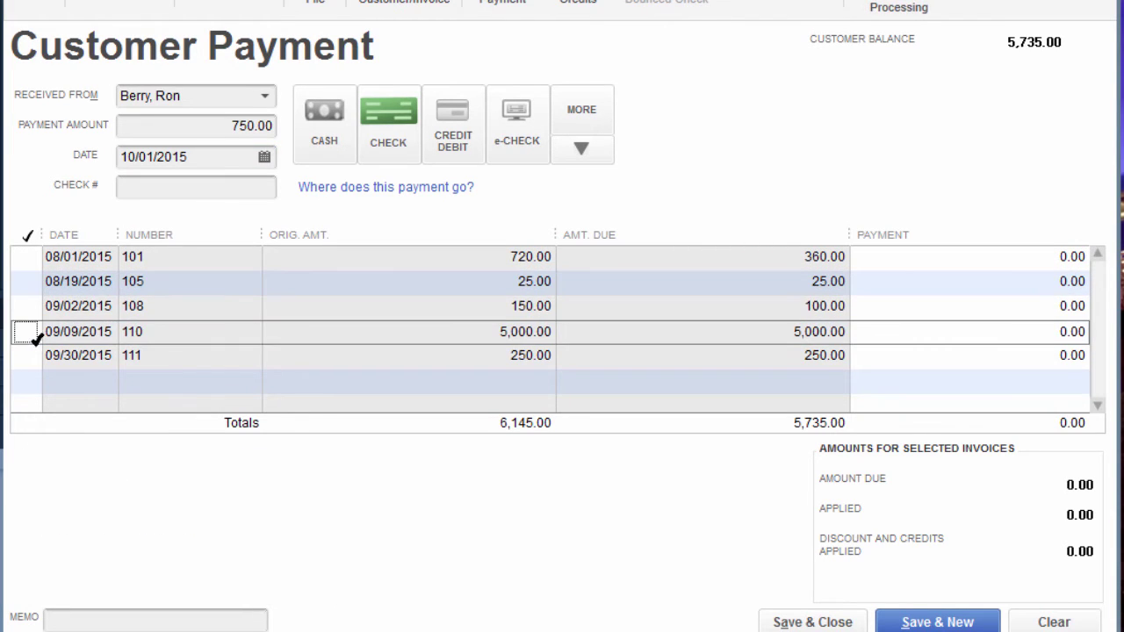
pyautogui.click(25, 356)
pyautogui.click(24, 357)
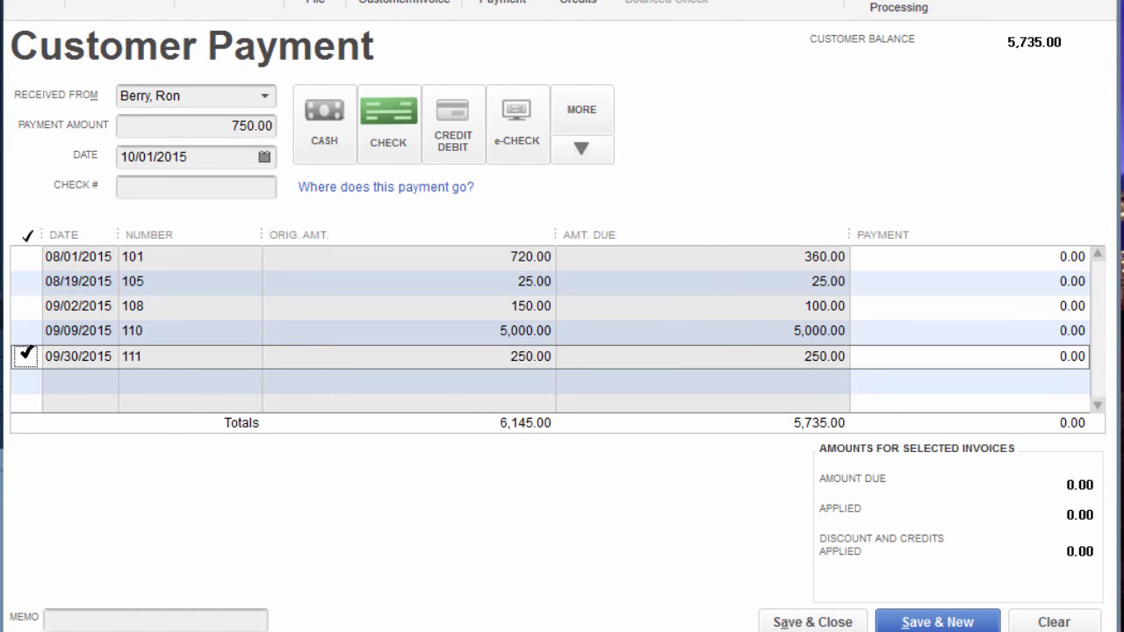
pyautogui.click(27, 354)
pyautogui.click(27, 332)
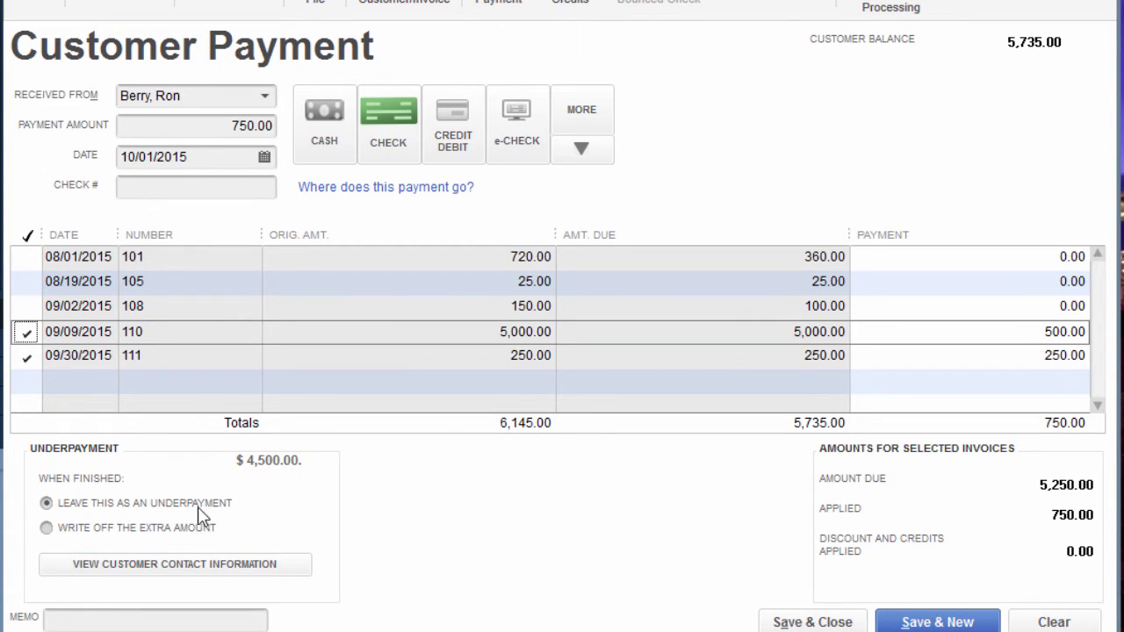
pyautogui.click(826, 623)
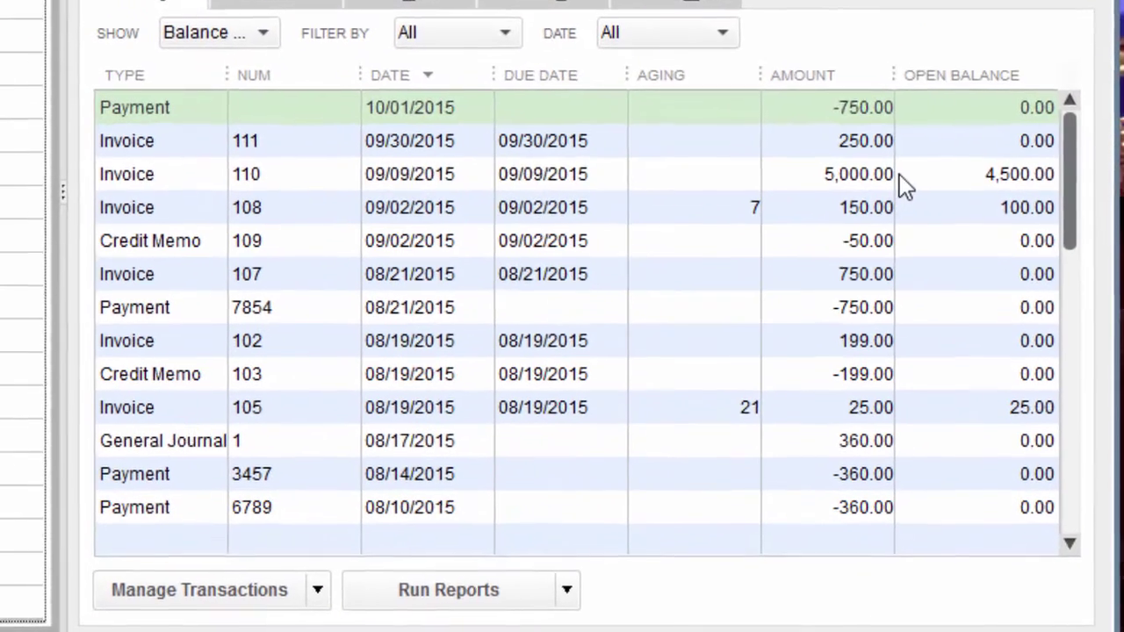
# Start a new invoice for the customer dated 10/31/2015.
pyautogui.click(988, 356)
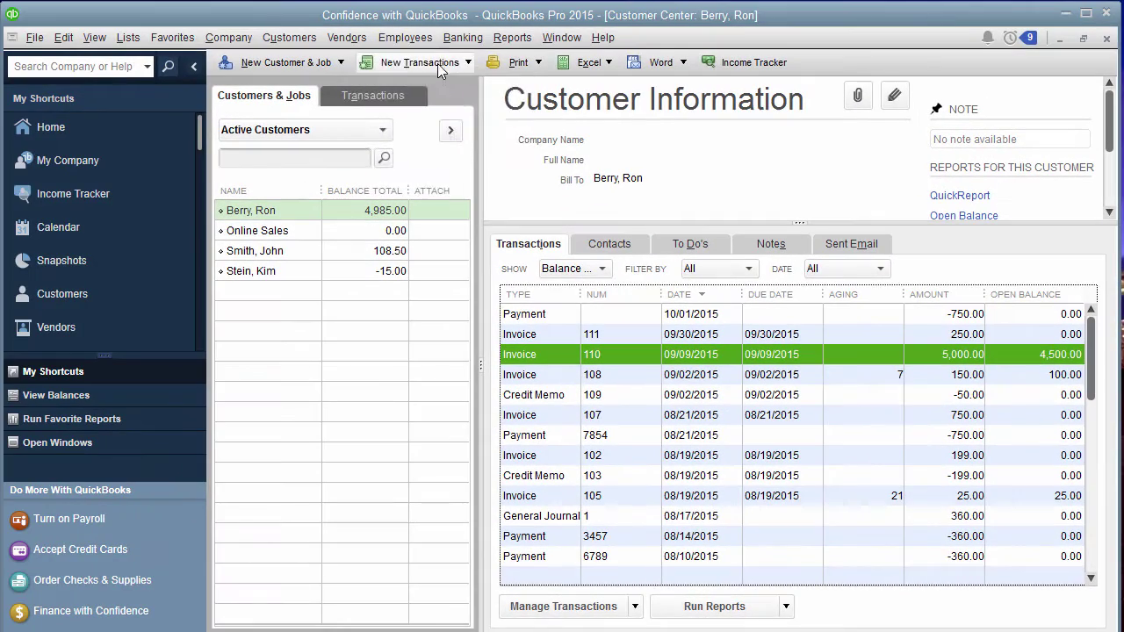
pyautogui.click(438, 63)
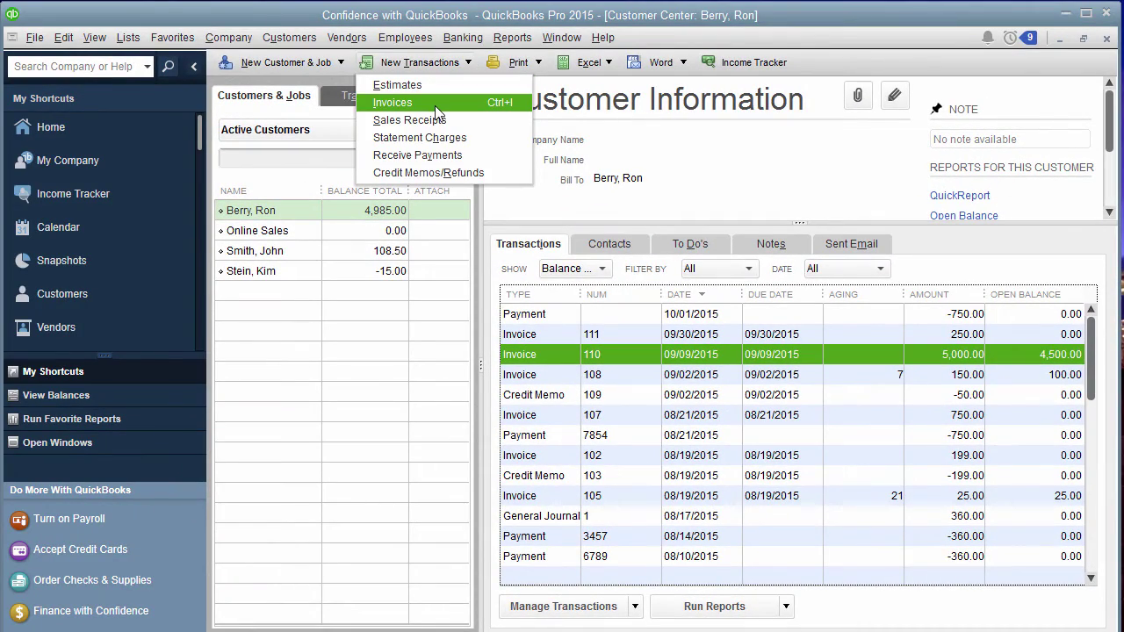
pyautogui.click(435, 102)
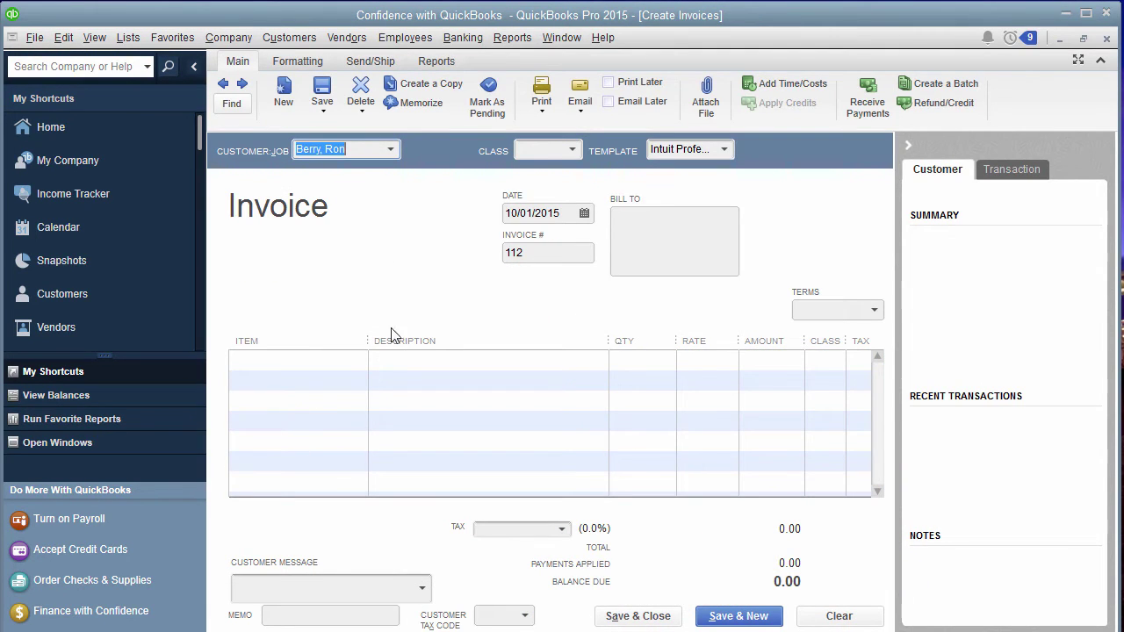
pyautogui.click(587, 215)
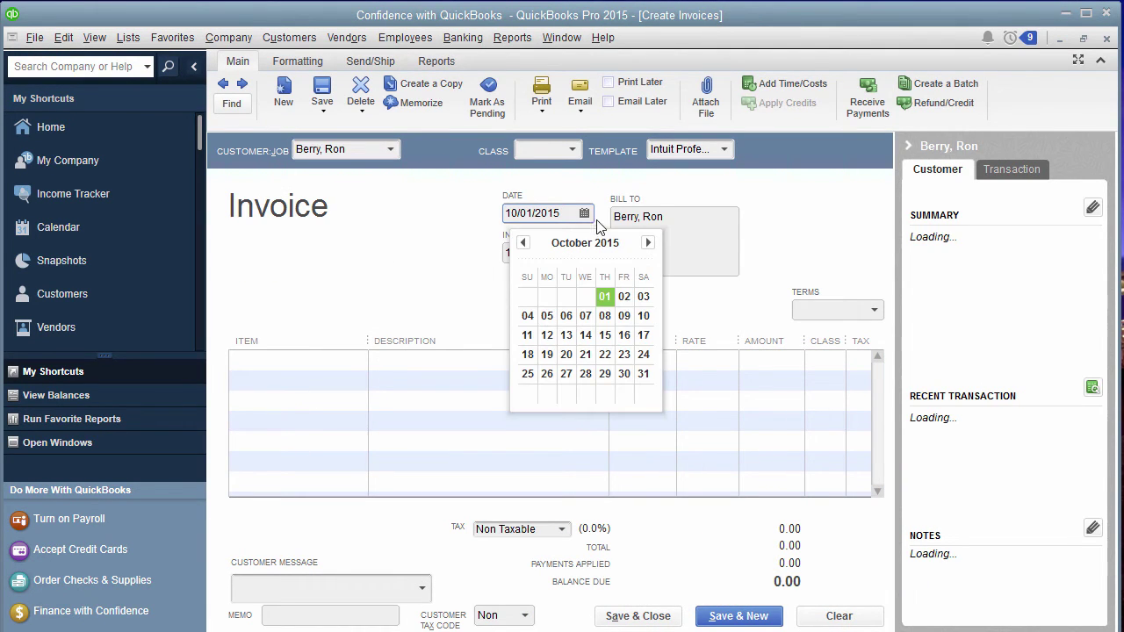
pyautogui.click(642, 372)
# Add an Interest Income line to the invoice and save it despite the class warning.
pyautogui.click(262, 361)
pyautogui.write('Interest Income')
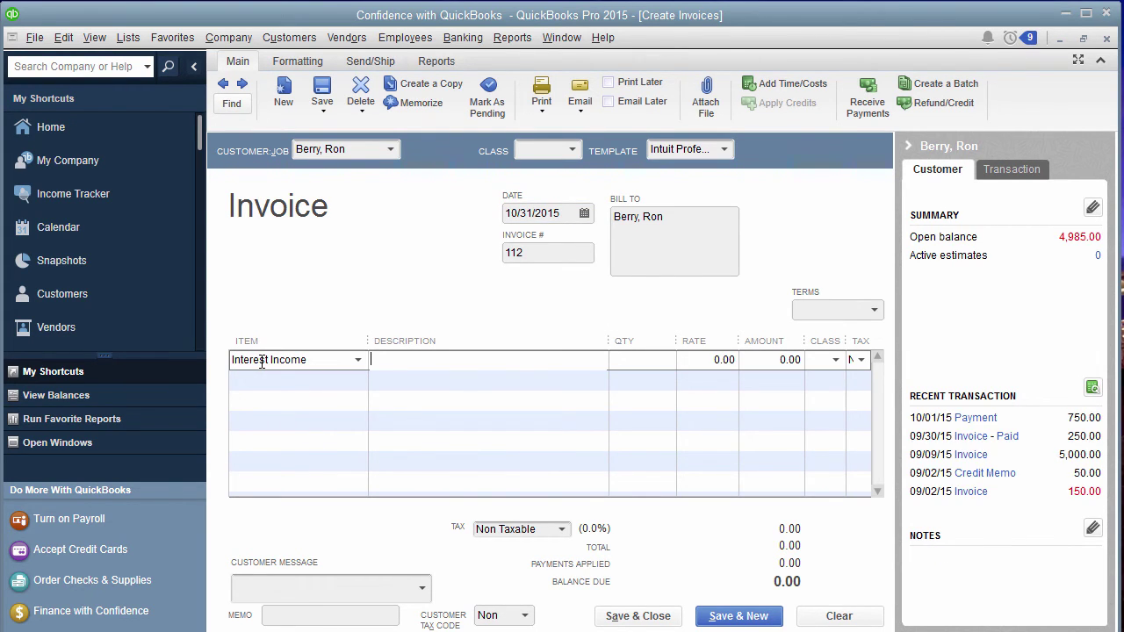
pyautogui.click(418, 360)
pyautogui.moveTo(597, 631)
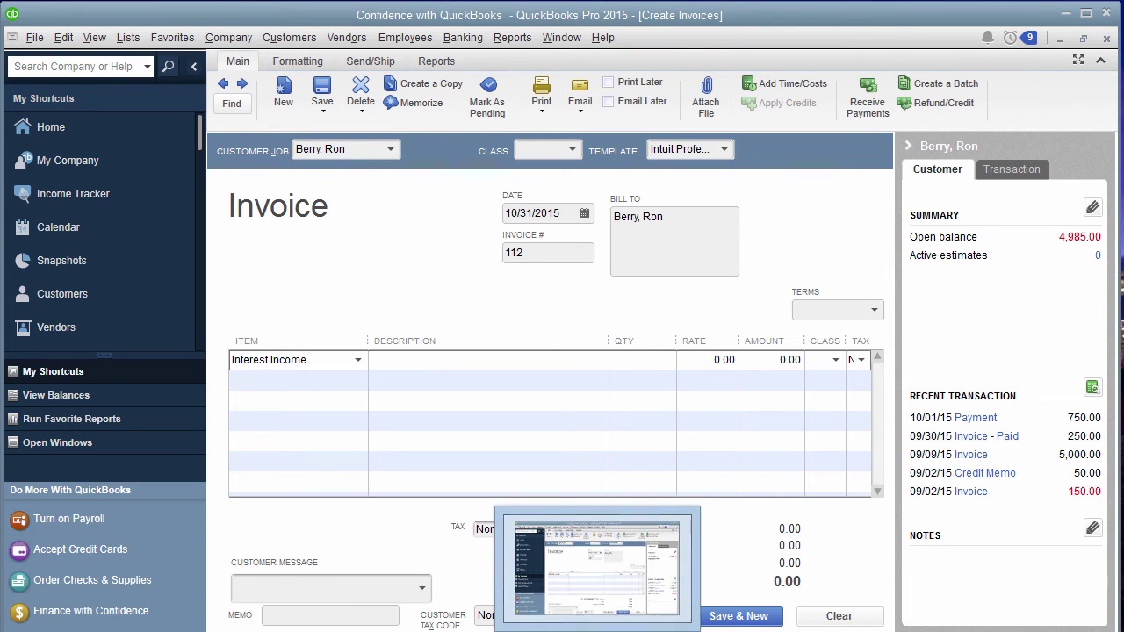
pyautogui.click(712, 493)
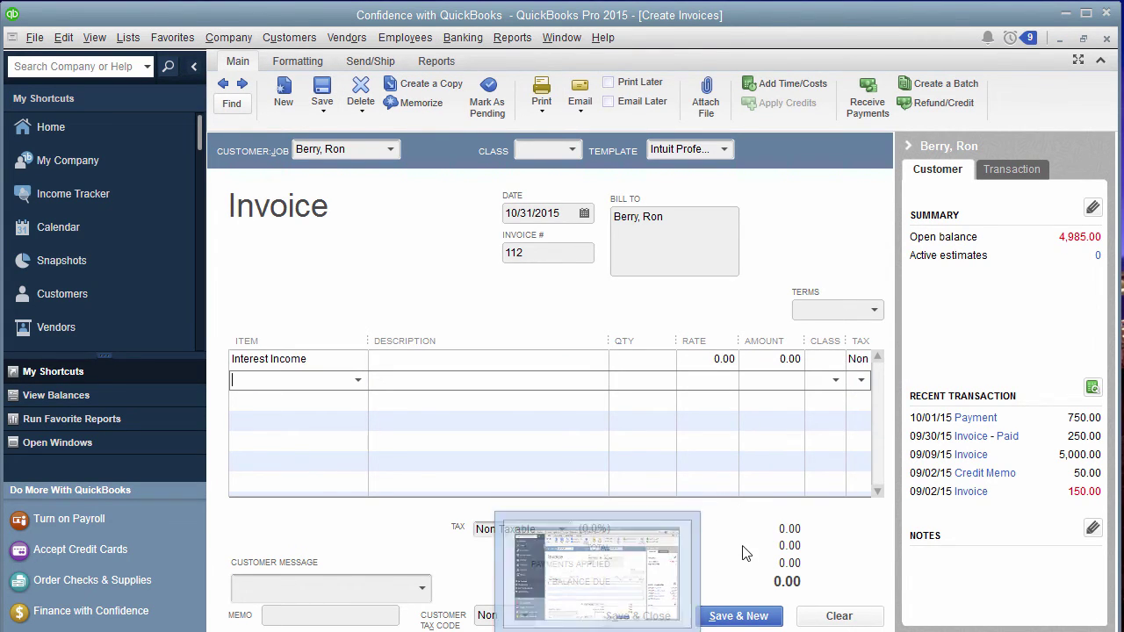
pyautogui.click(659, 616)
pyautogui.click(555, 242)
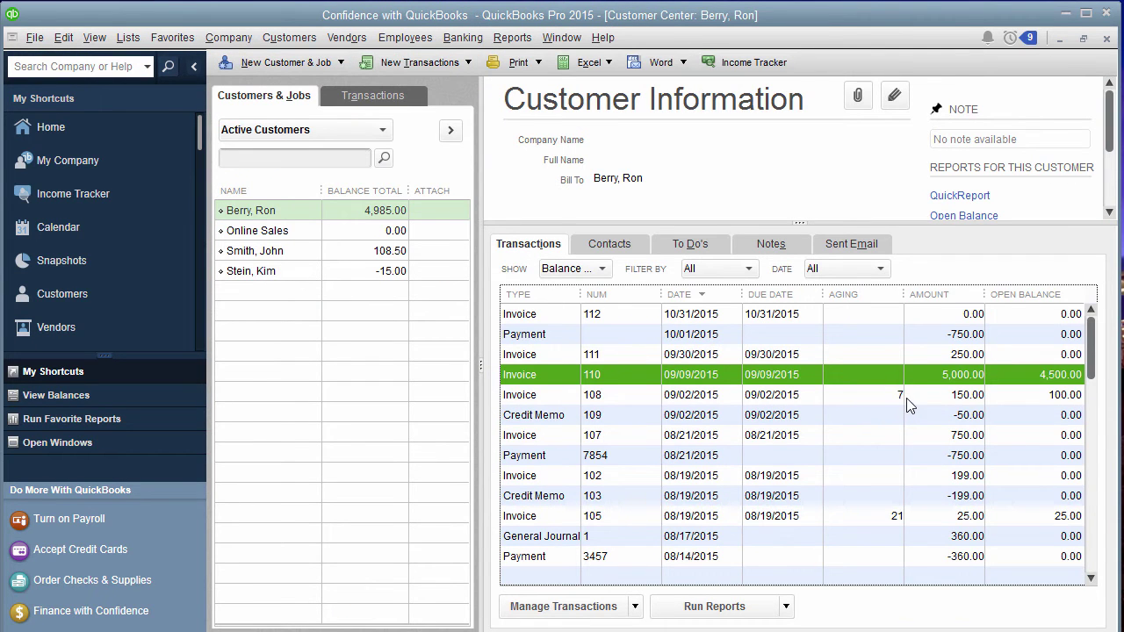
# Copy invoice 111's interest description into invoice 112.
pyautogui.doubleClick(900, 360)
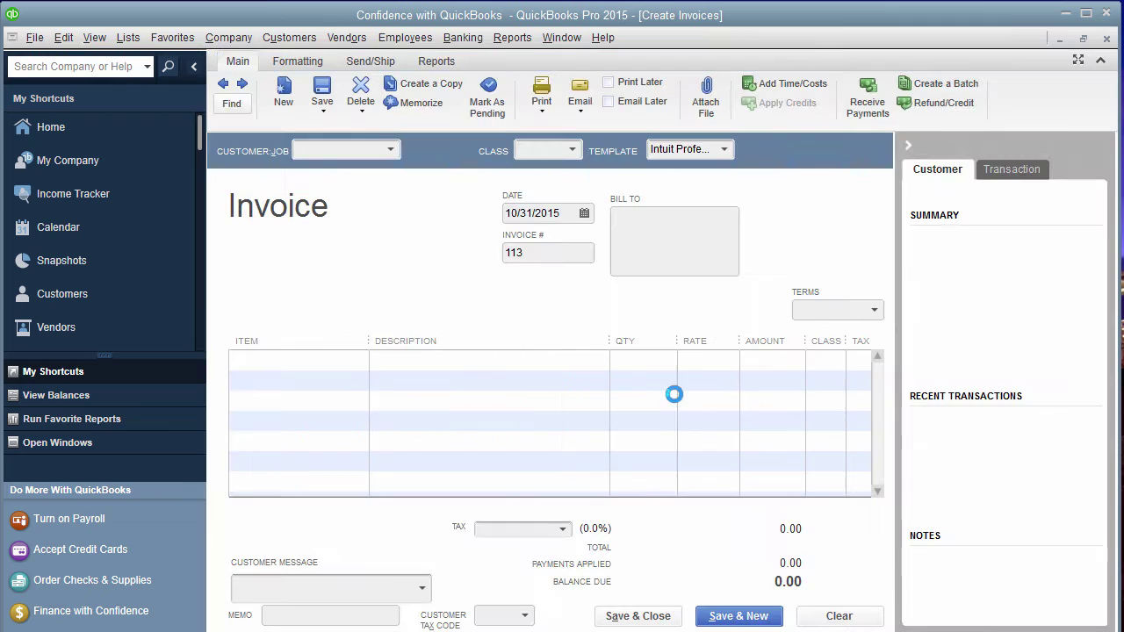
pyautogui.click(556, 385)
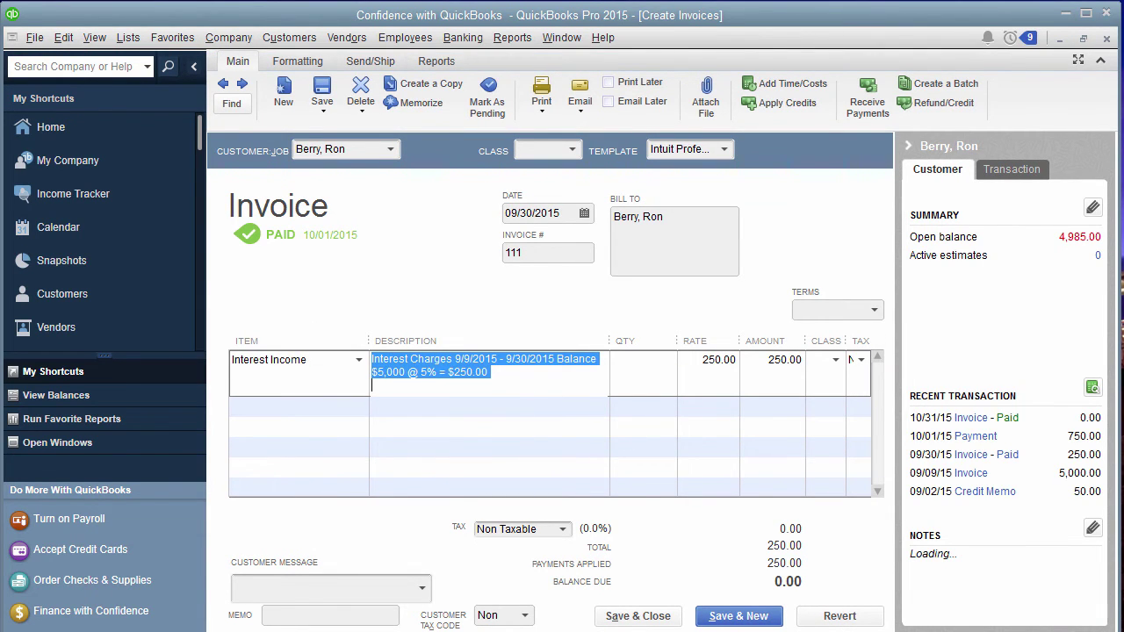
pyautogui.click(637, 617)
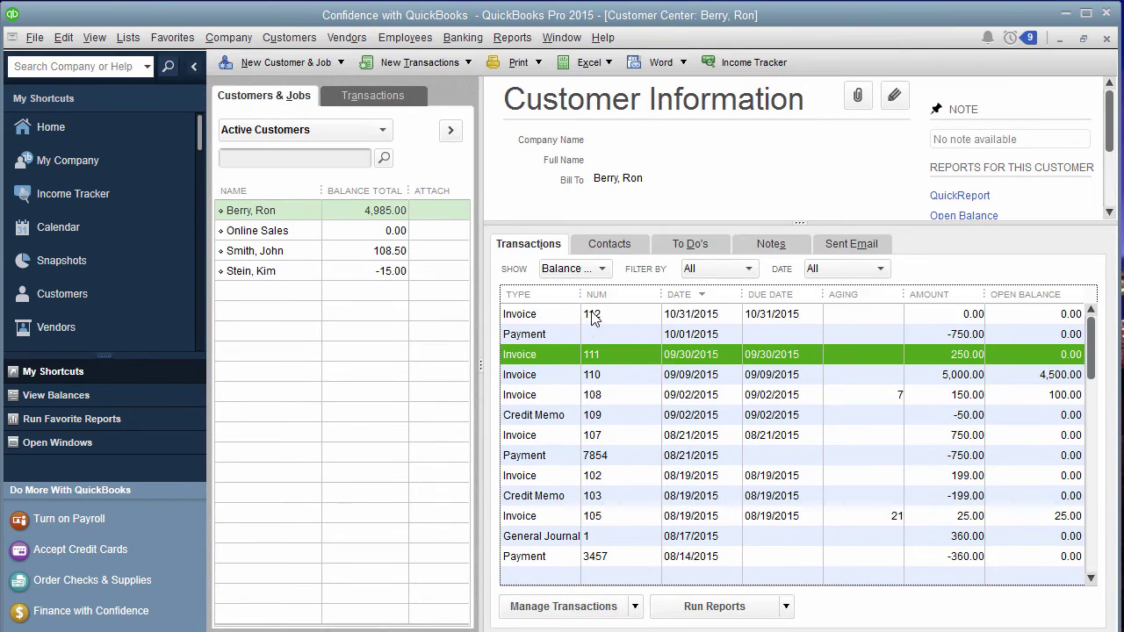
pyautogui.doubleClick(593, 319)
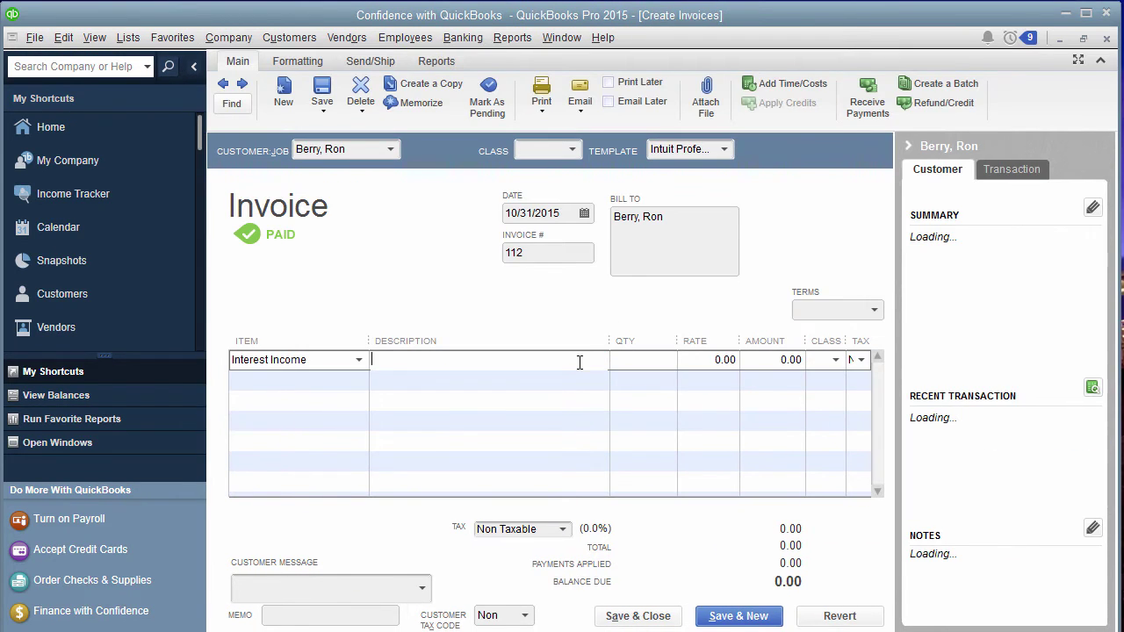
pyautogui.click(579, 362)
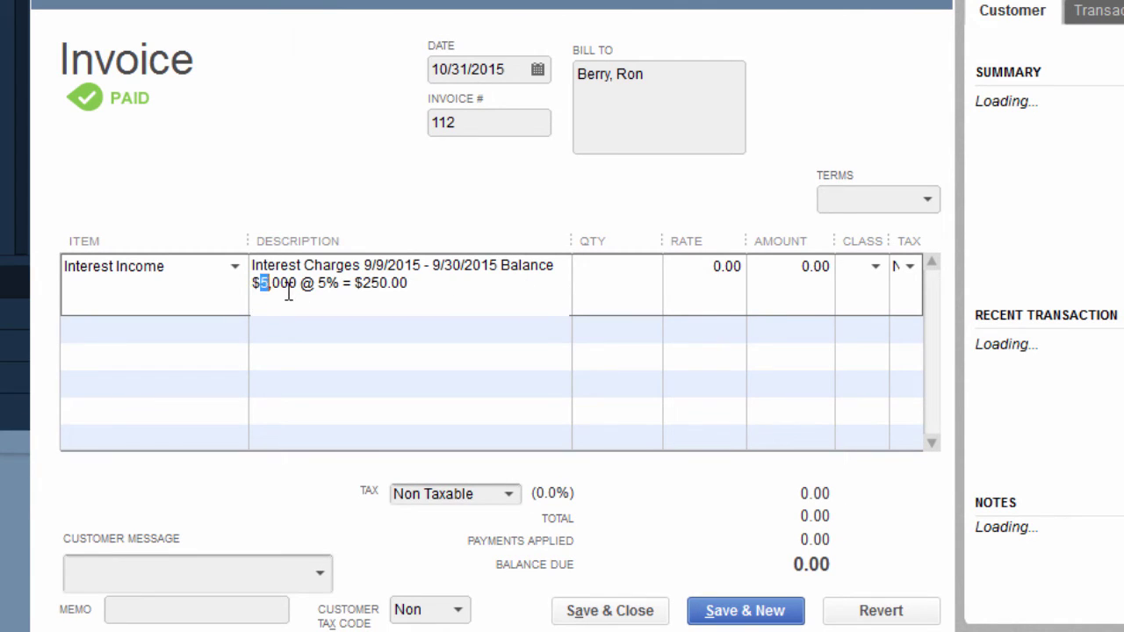
# Correct the description figures, set the line amount to 225.00, and save invoice 112.
pyautogui.press('Delete')
pyautogui.write('5')
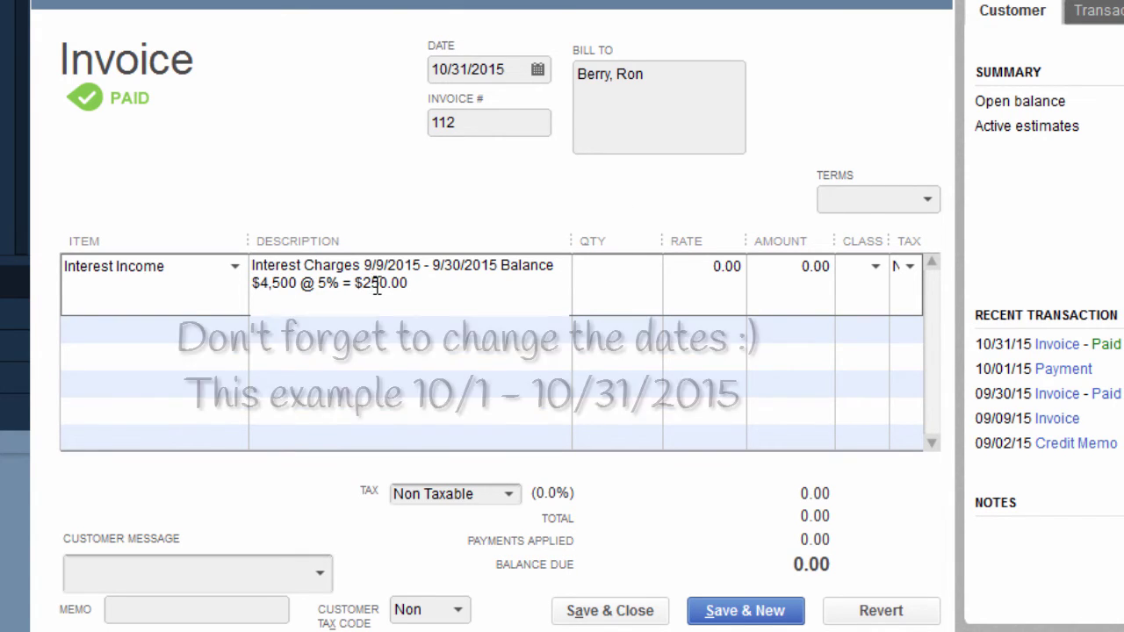
pyautogui.press('Delete')
pyautogui.press('Delete')
pyautogui.write('25')
pyautogui.press('Tab')
pyautogui.press('Tab')
pyautogui.press('Tab')
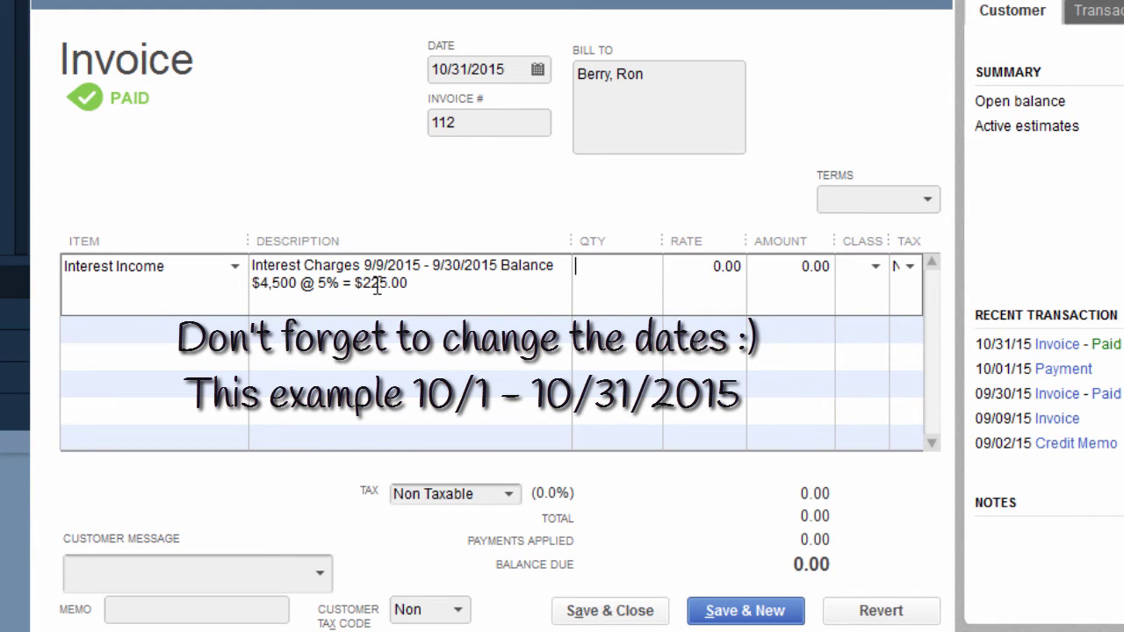
pyautogui.write('225')
pyautogui.press('Tab')
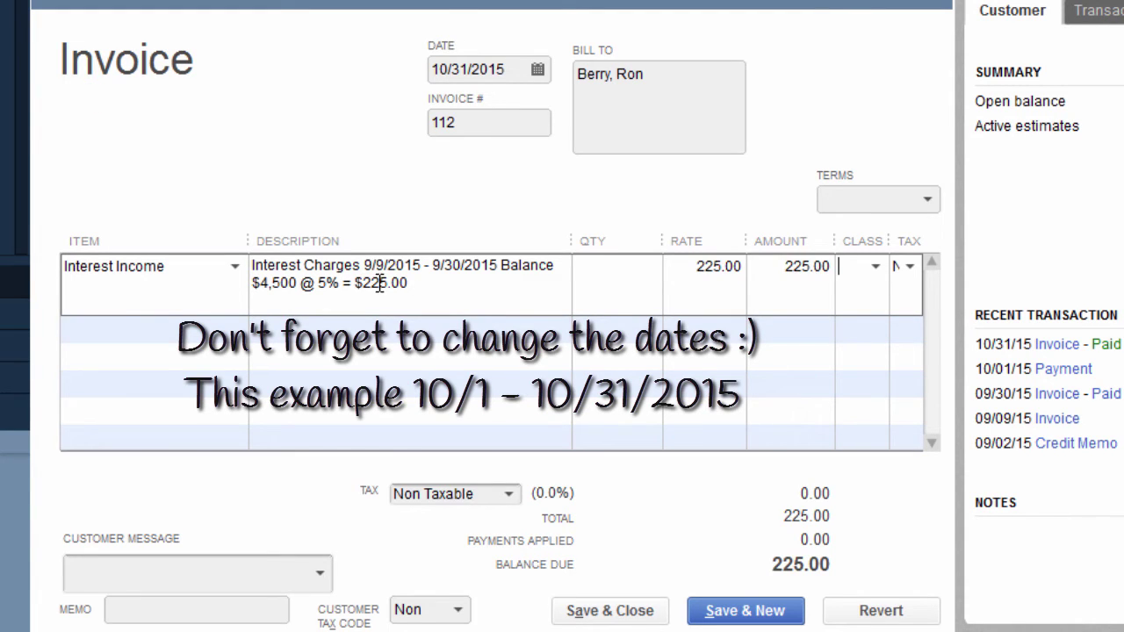
pyautogui.click(615, 613)
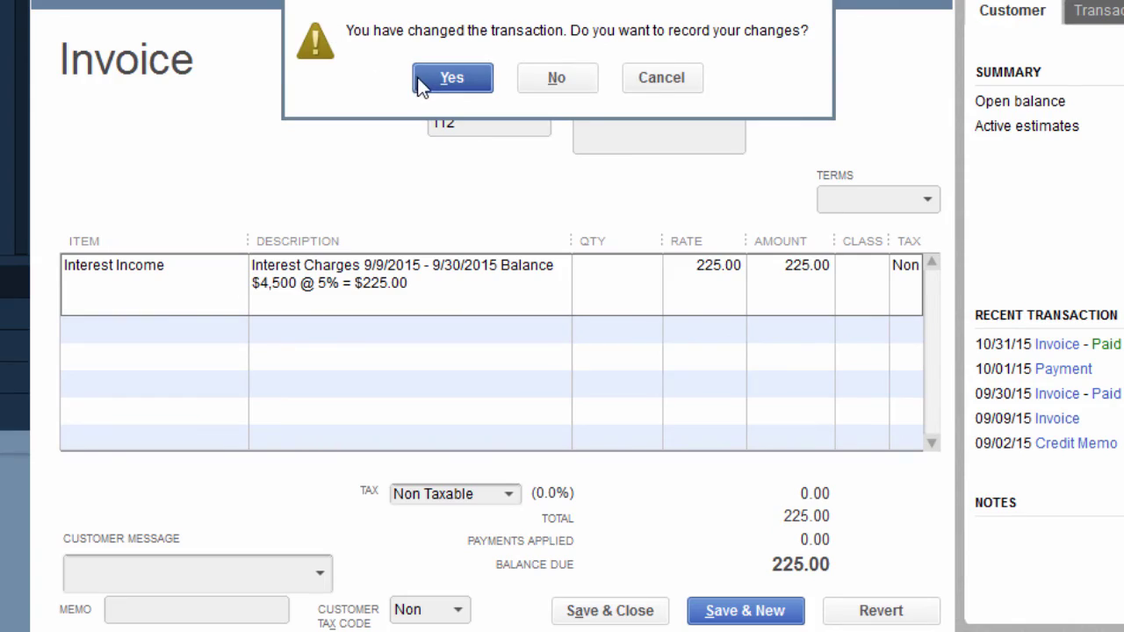
pyautogui.click(424, 81)
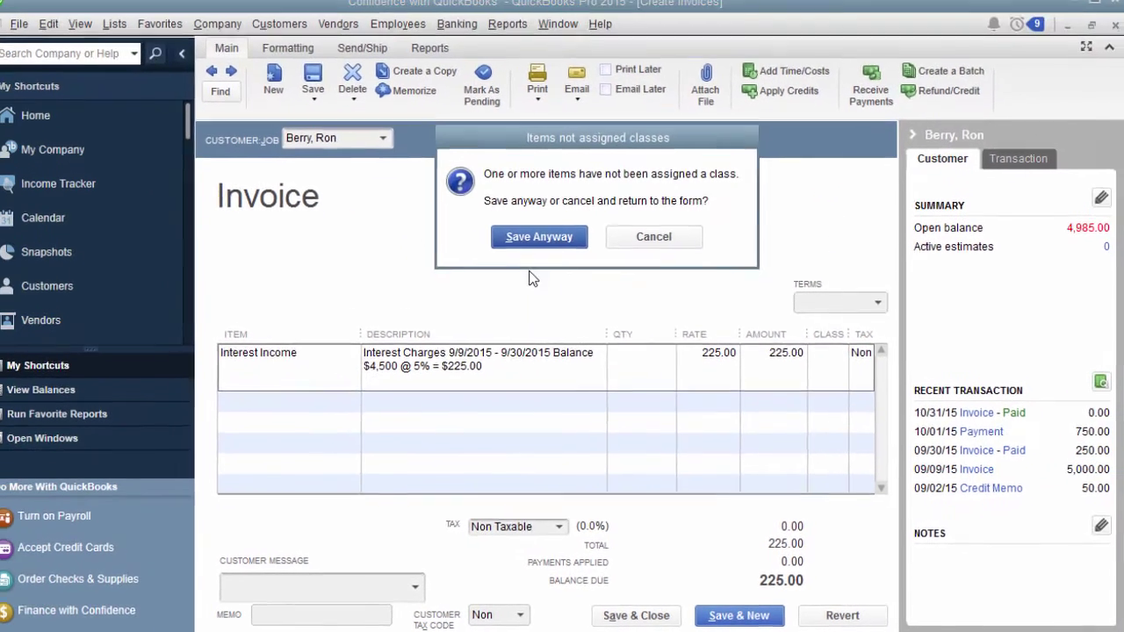
pyautogui.click(537, 237)
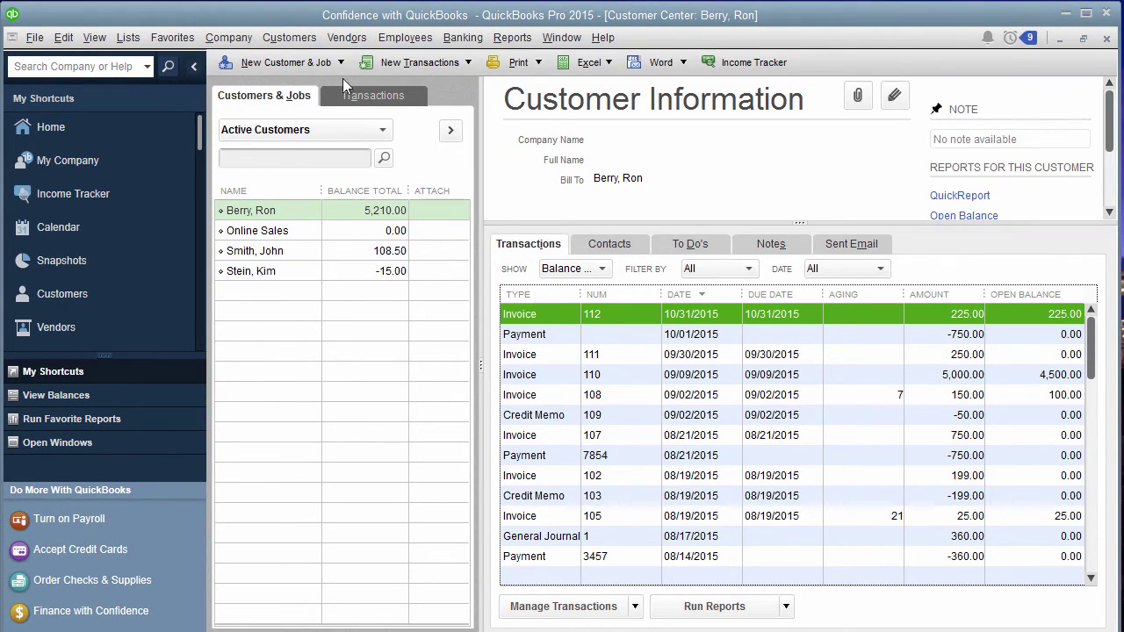
# Leave the Customer Center and set a statement period of 09/09/2015 to 10/31/2015.
pyautogui.click(420, 62)
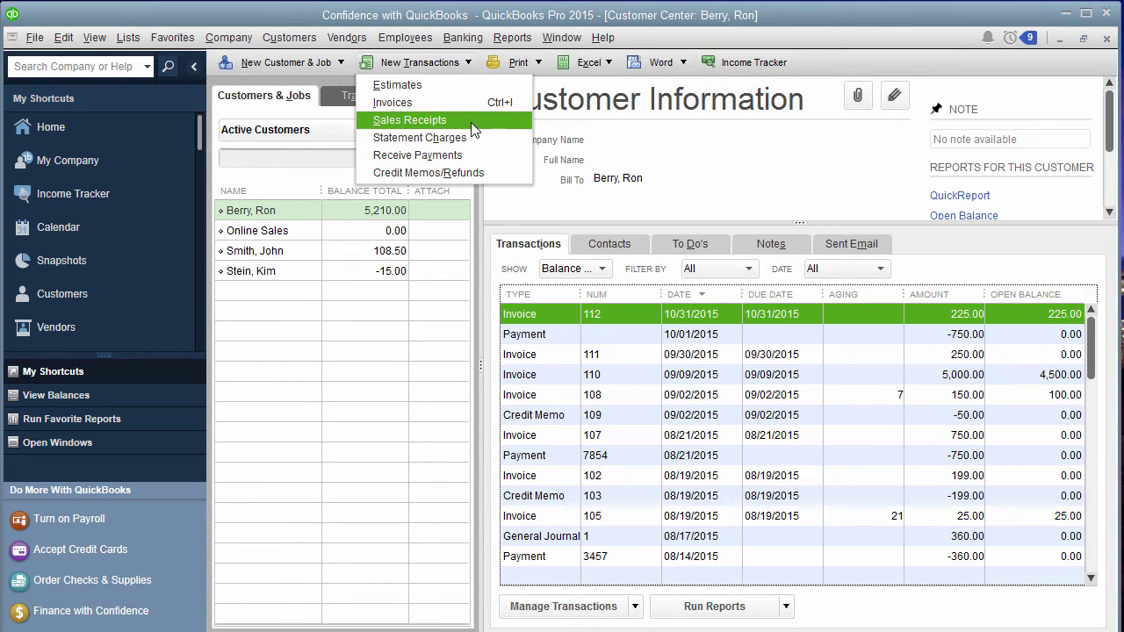
pyautogui.click(1108, 38)
pyautogui.click(1109, 38)
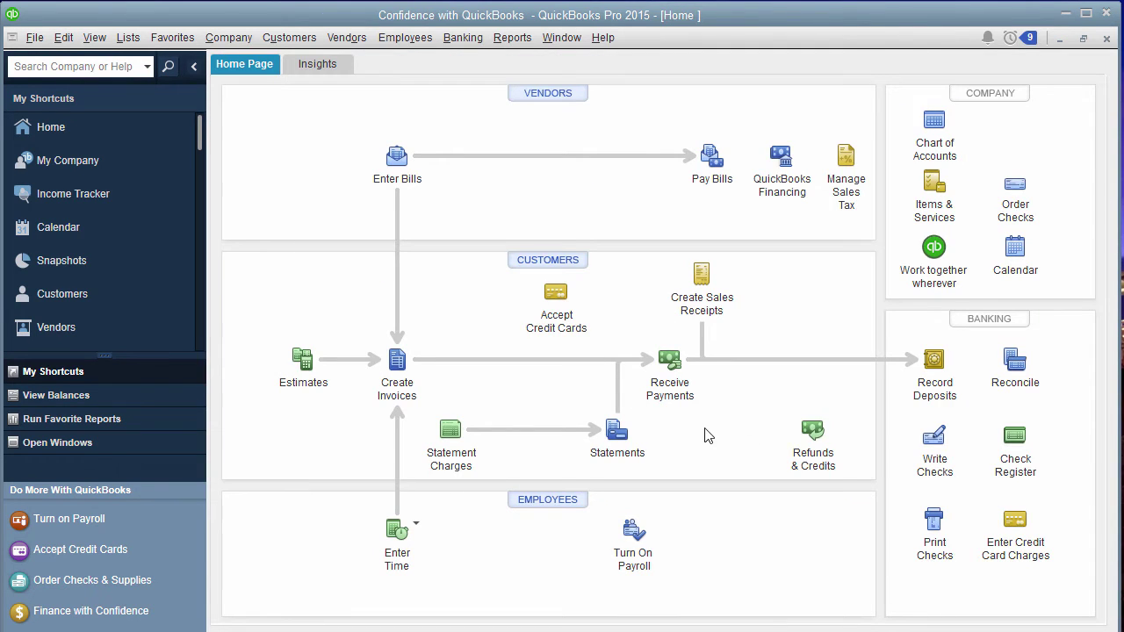
pyautogui.click(610, 446)
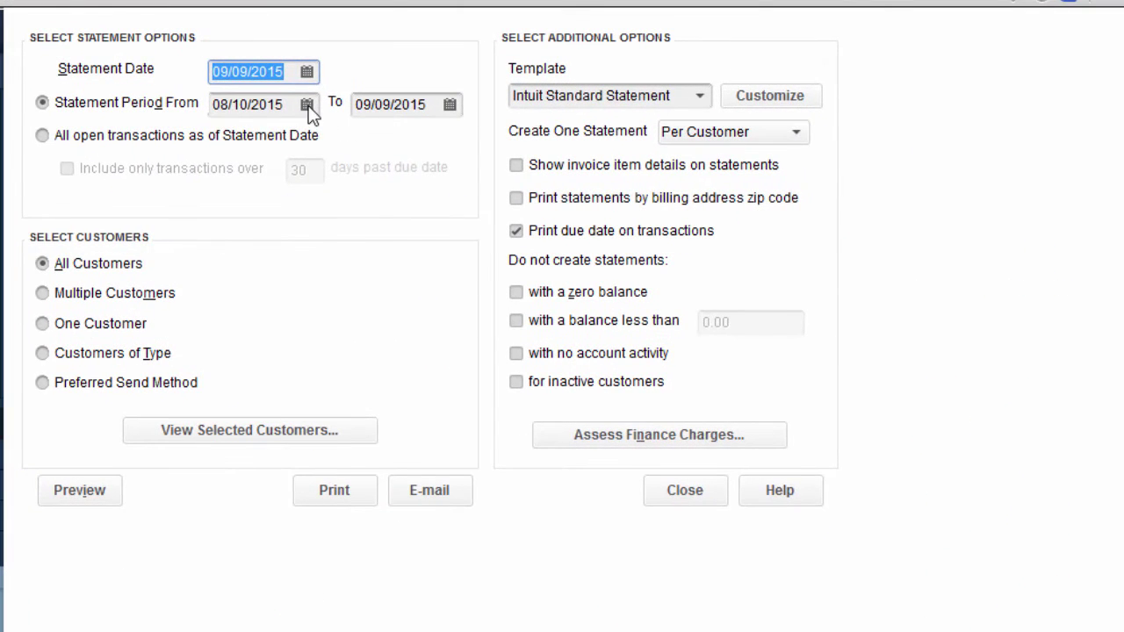
pyautogui.click(307, 105)
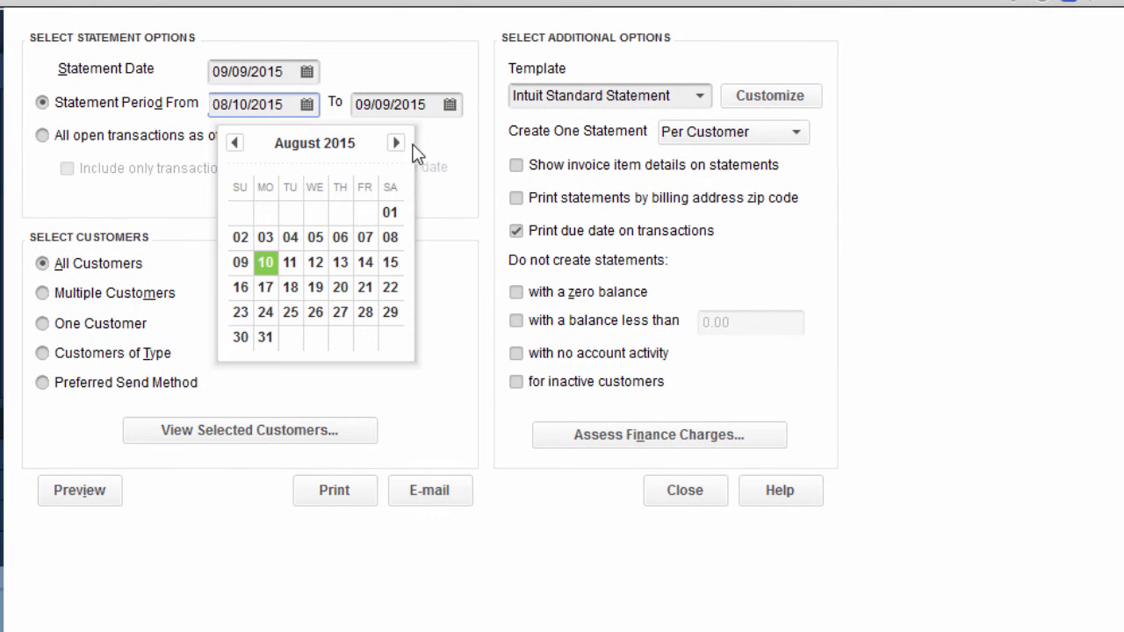
pyautogui.click(397, 143)
pyautogui.click(310, 243)
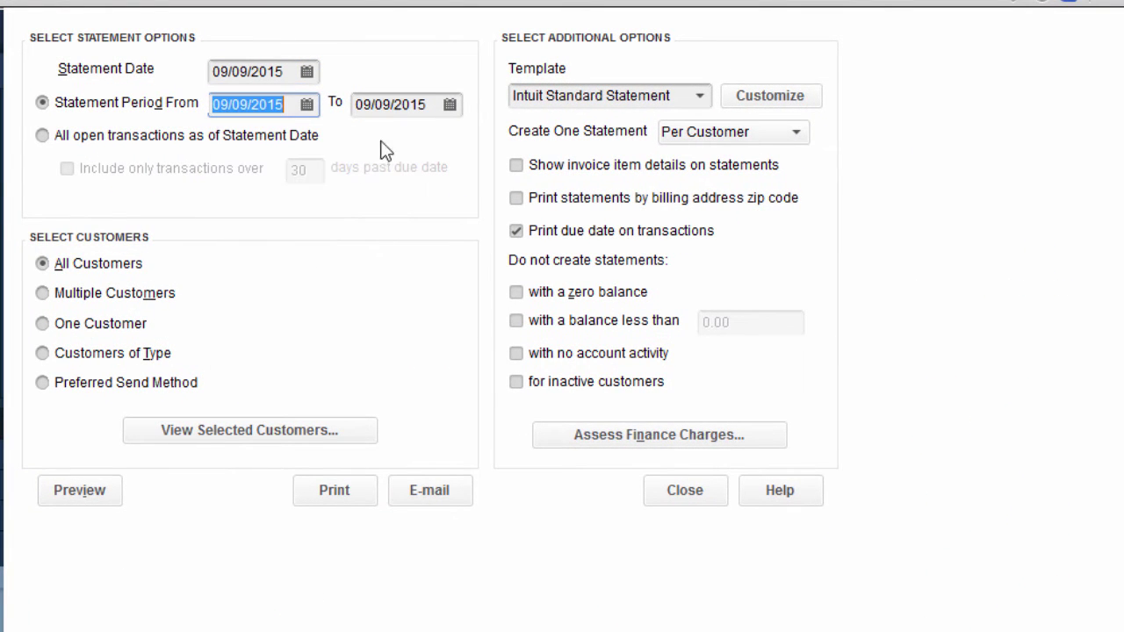
pyautogui.click(449, 105)
pyautogui.click(540, 143)
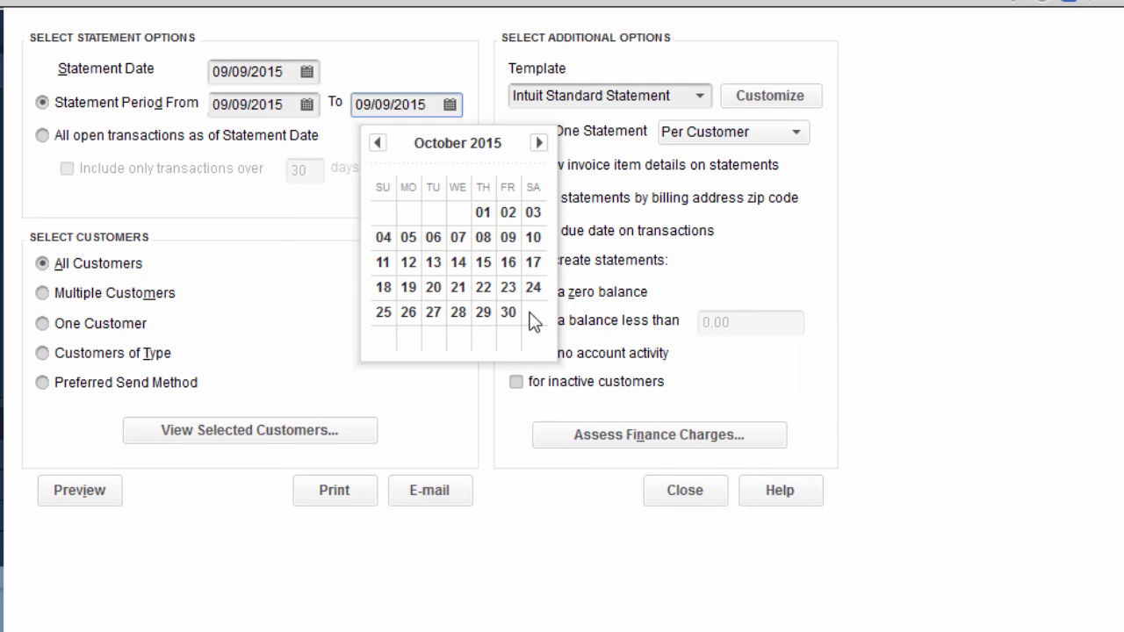
pyautogui.click(533, 312)
# Preview the statement for one customer with invoice item details, then close it.
pyautogui.click(110, 323)
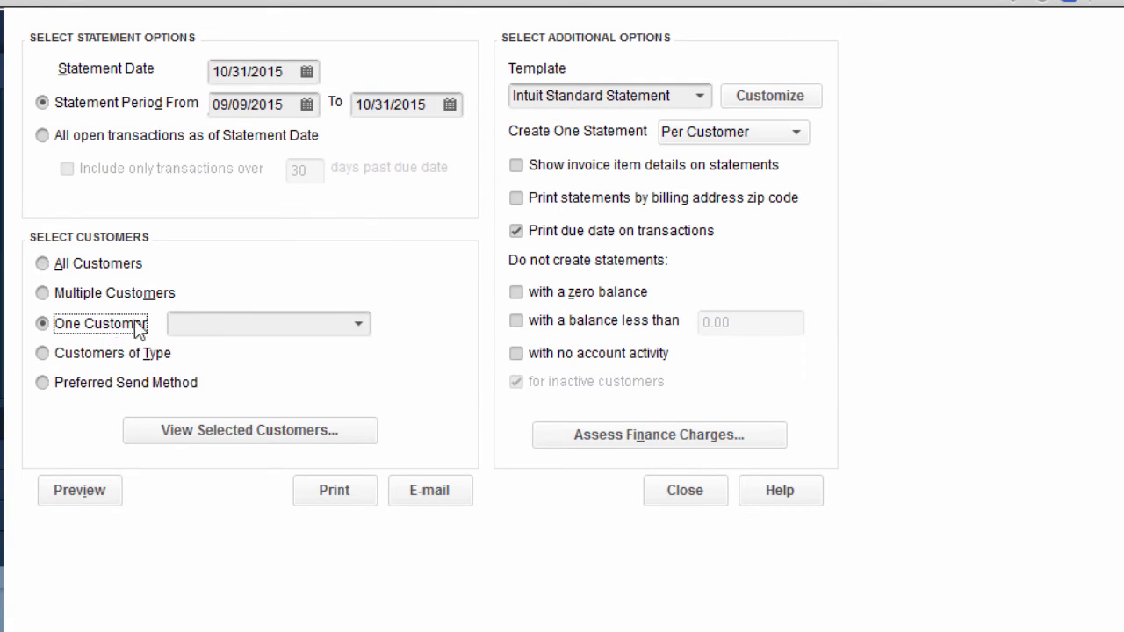
pyautogui.click(360, 324)
pyautogui.click(246, 360)
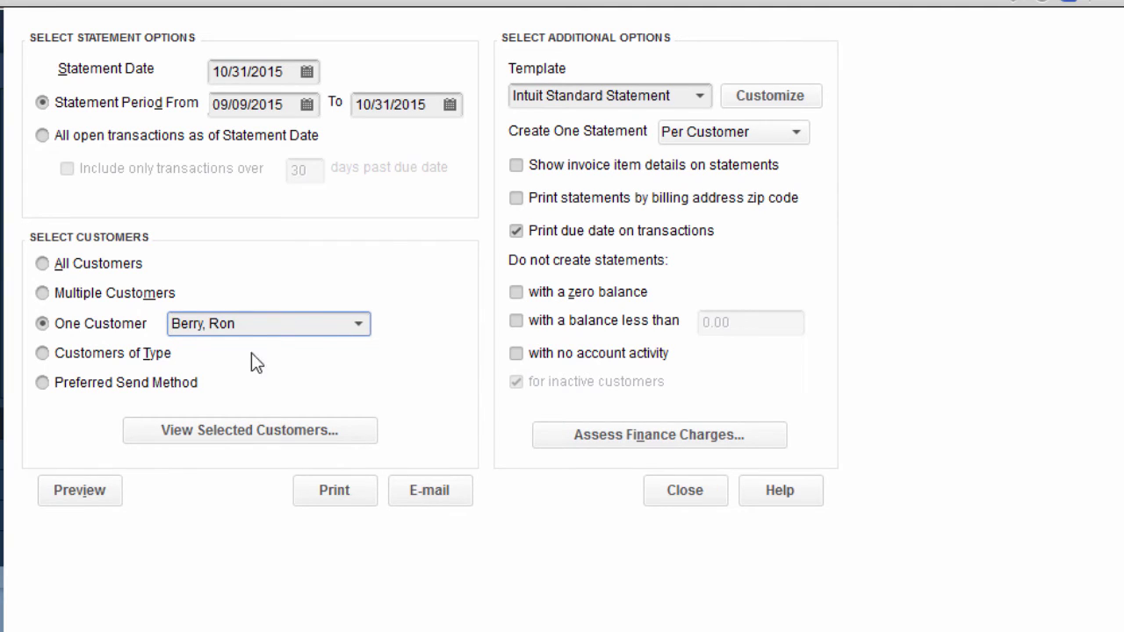
pyautogui.click(629, 176)
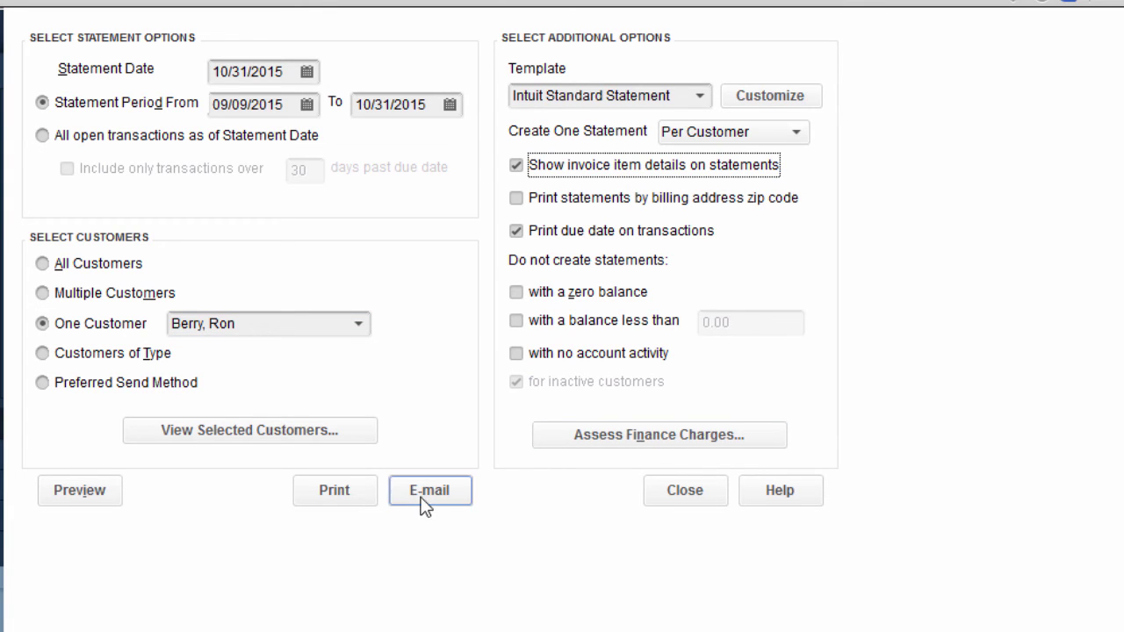
pyautogui.click(79, 490)
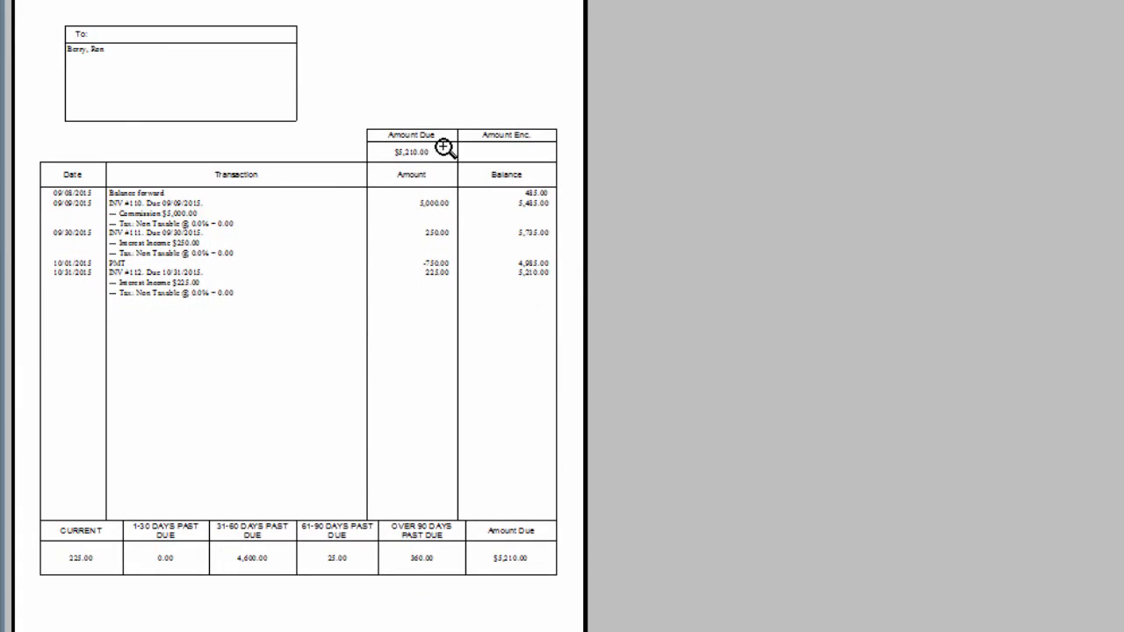
pyautogui.click(443, 147)
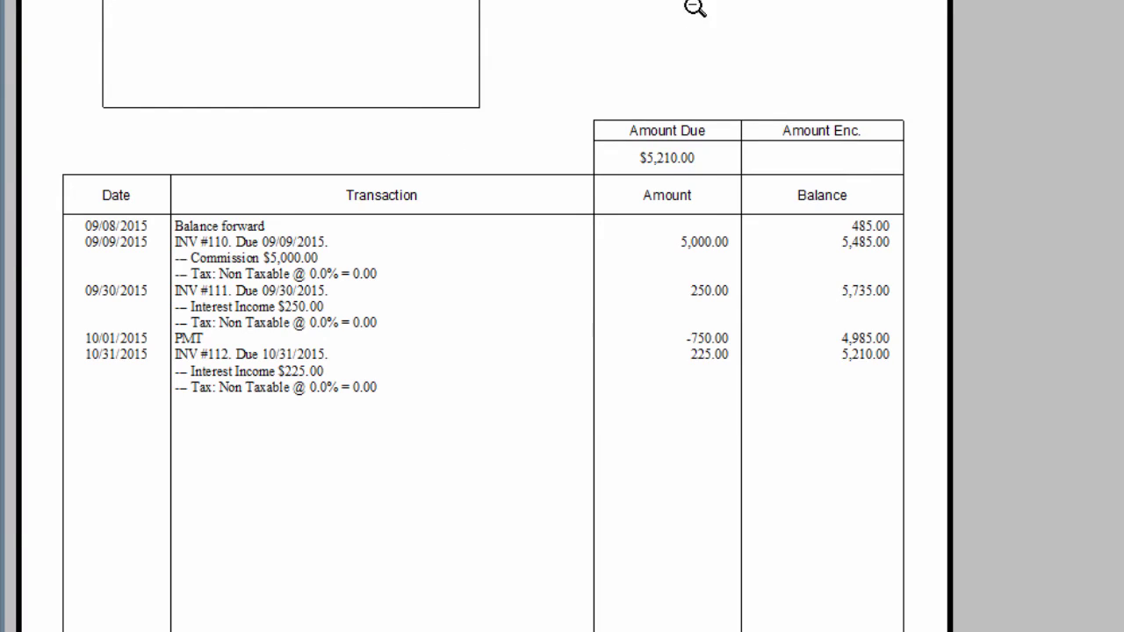
pyautogui.scroll(3, 1051, 97)
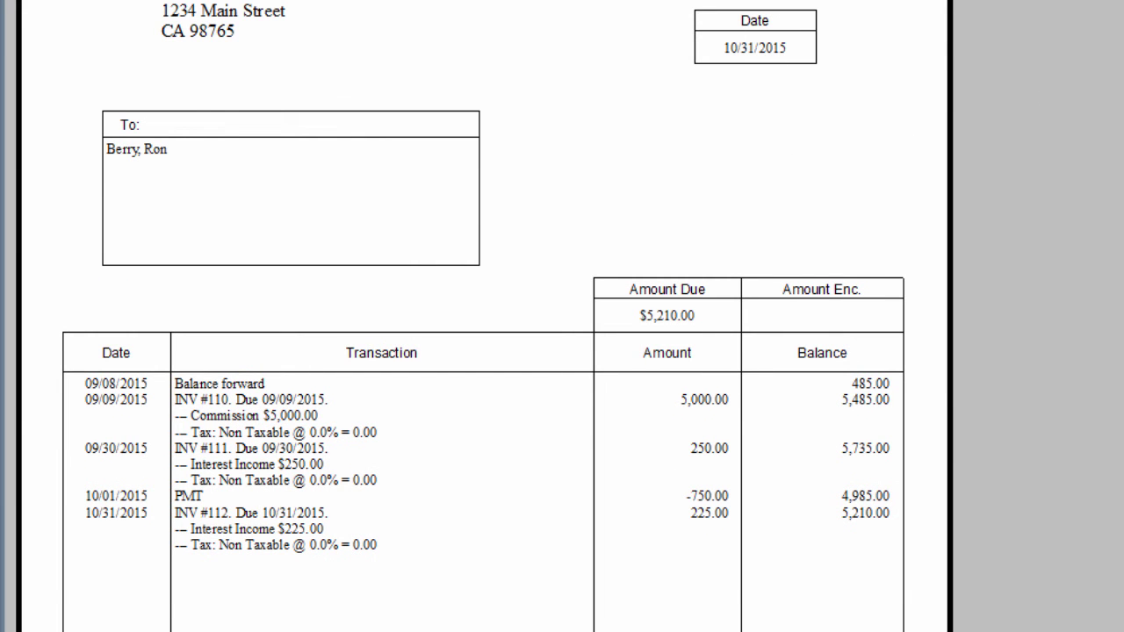
pyautogui.scroll(-5, 421, 273)
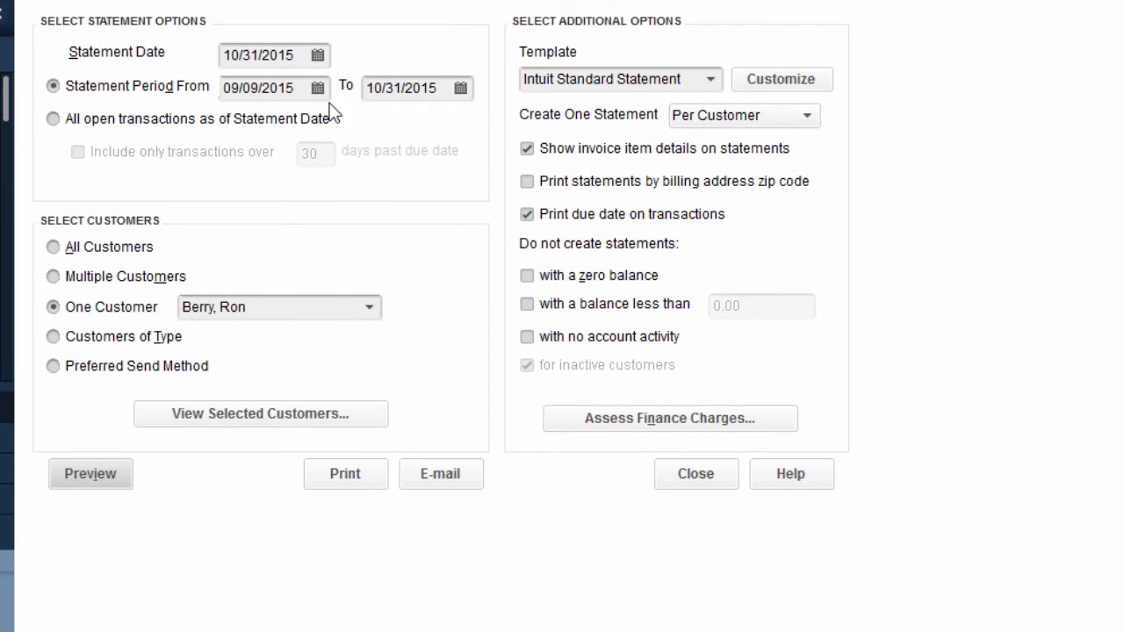
pyautogui.click(678, 481)
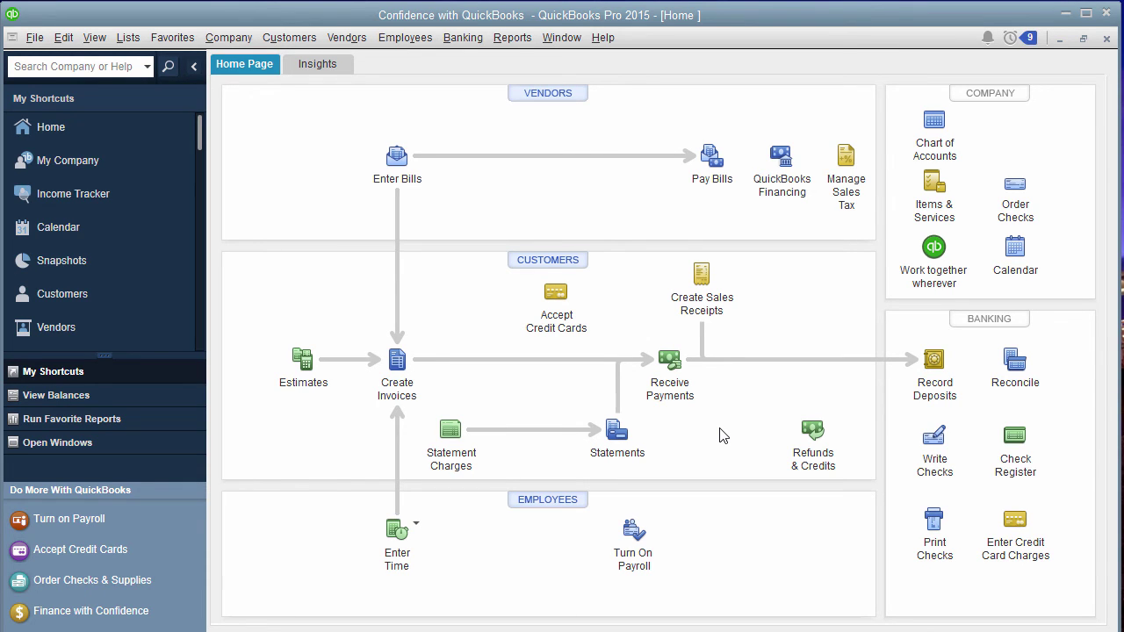
# Run Profit & Loss Standard through 10/31/2015 and QuickZoom into the 466.67 Sales amount.
pyautogui.click(512, 36)
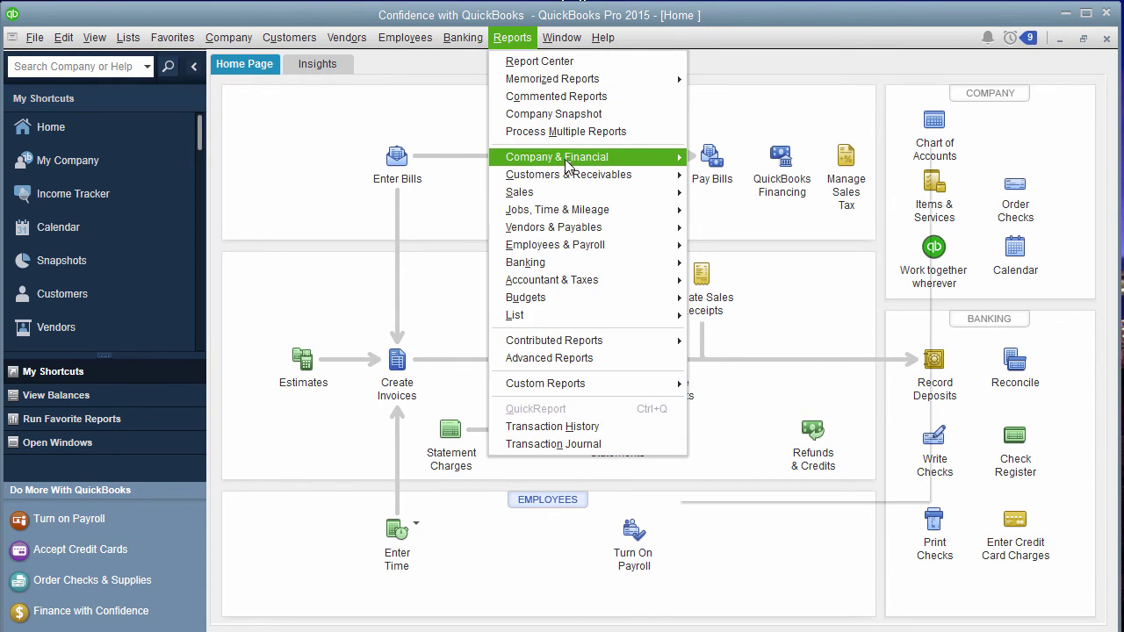
pyautogui.moveTo(562, 158)
pyautogui.click(699, 157)
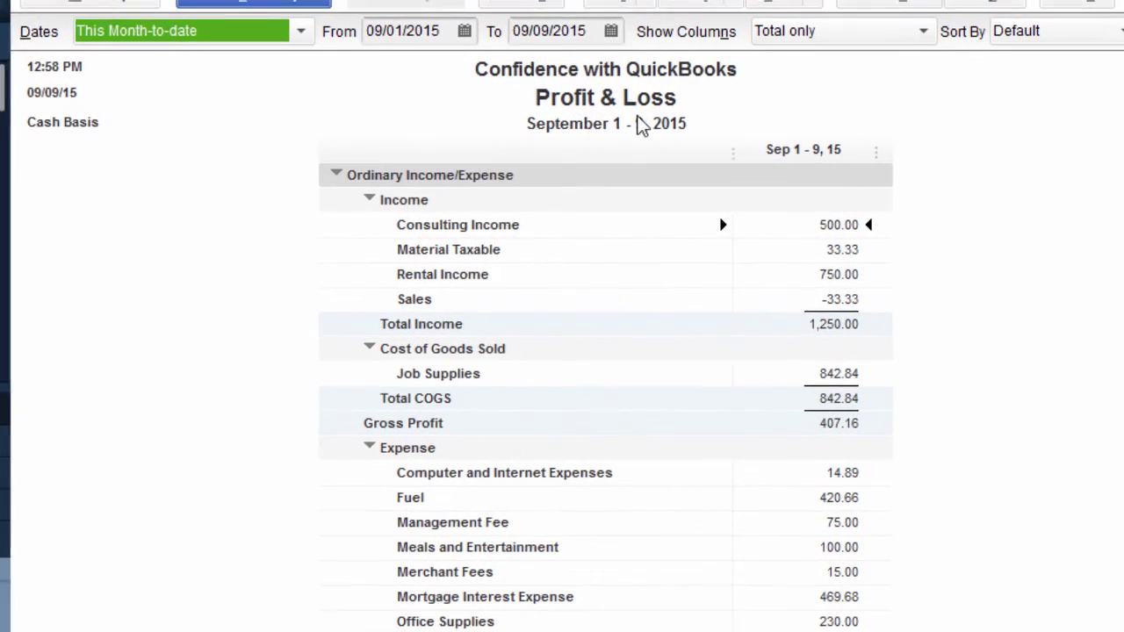
pyautogui.click(609, 29)
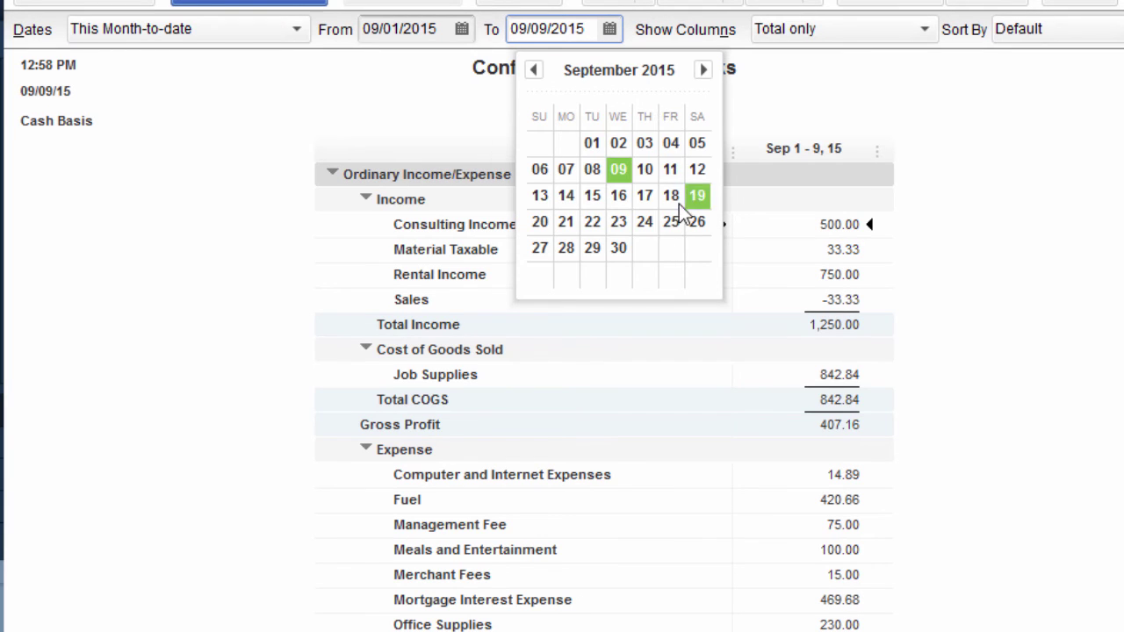
pyautogui.click(703, 69)
pyautogui.click(699, 248)
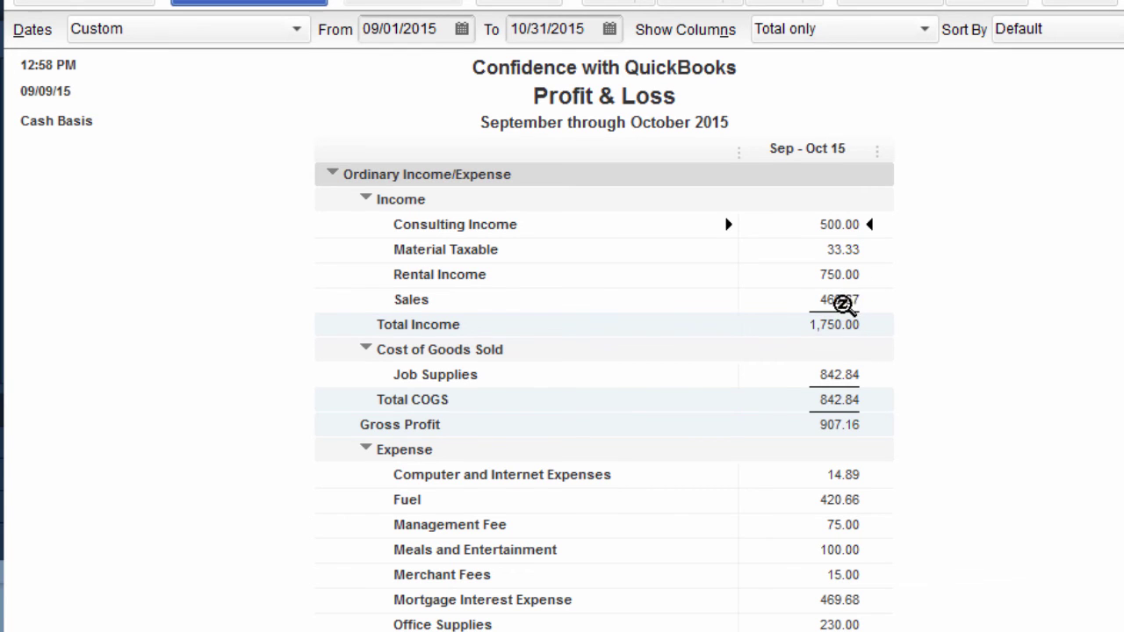
pyautogui.doubleClick(848, 303)
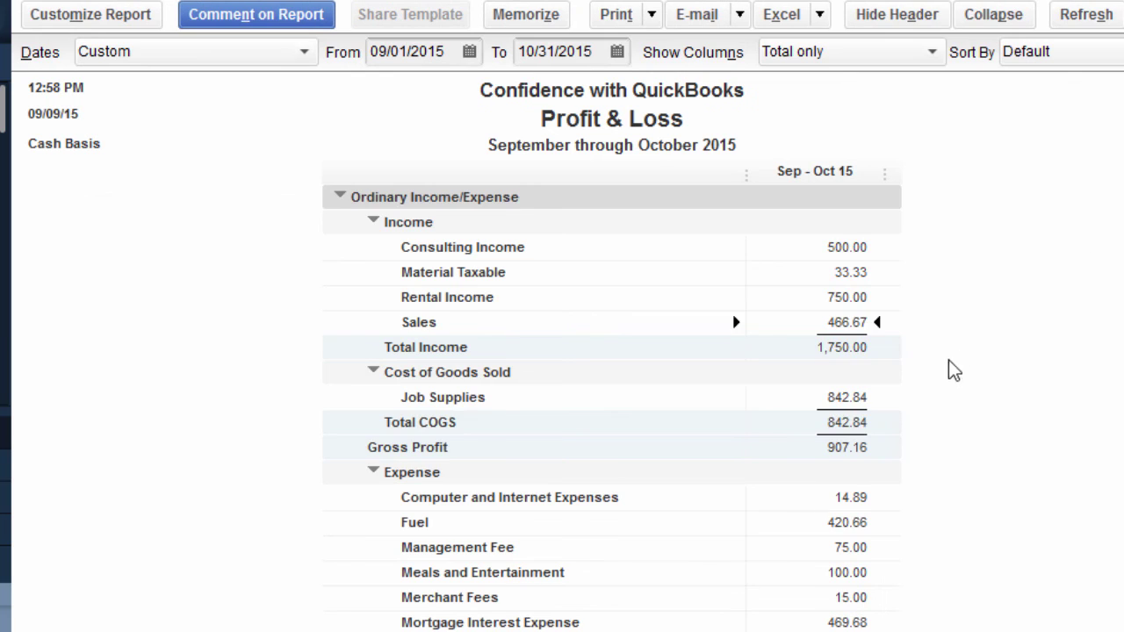
pyautogui.scroll(-4, 949, 369)
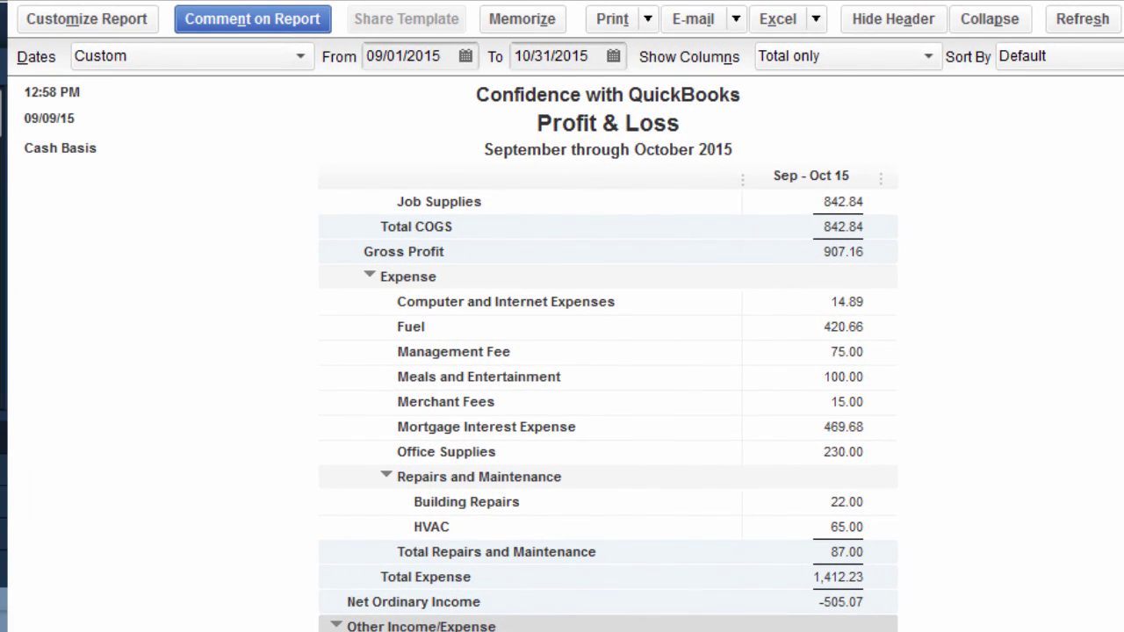
# Set the report basis to Accrual, giving Sales 5,000.00 and Net Income 5,436.55.
pyautogui.click(26, 21)
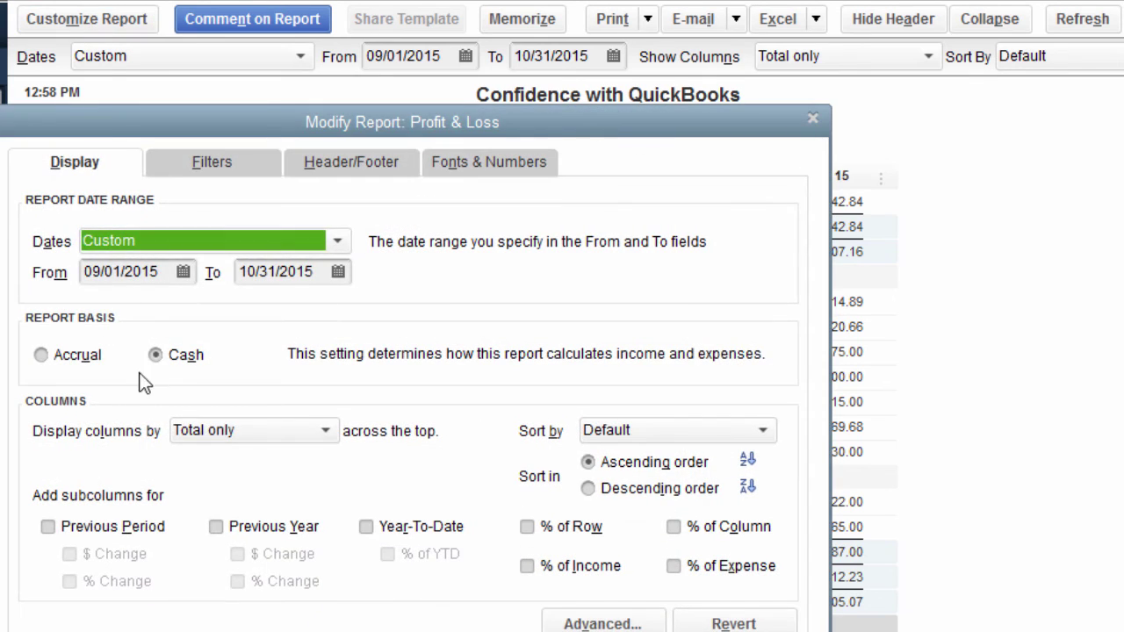
pyautogui.click(81, 368)
pyautogui.press('Return')
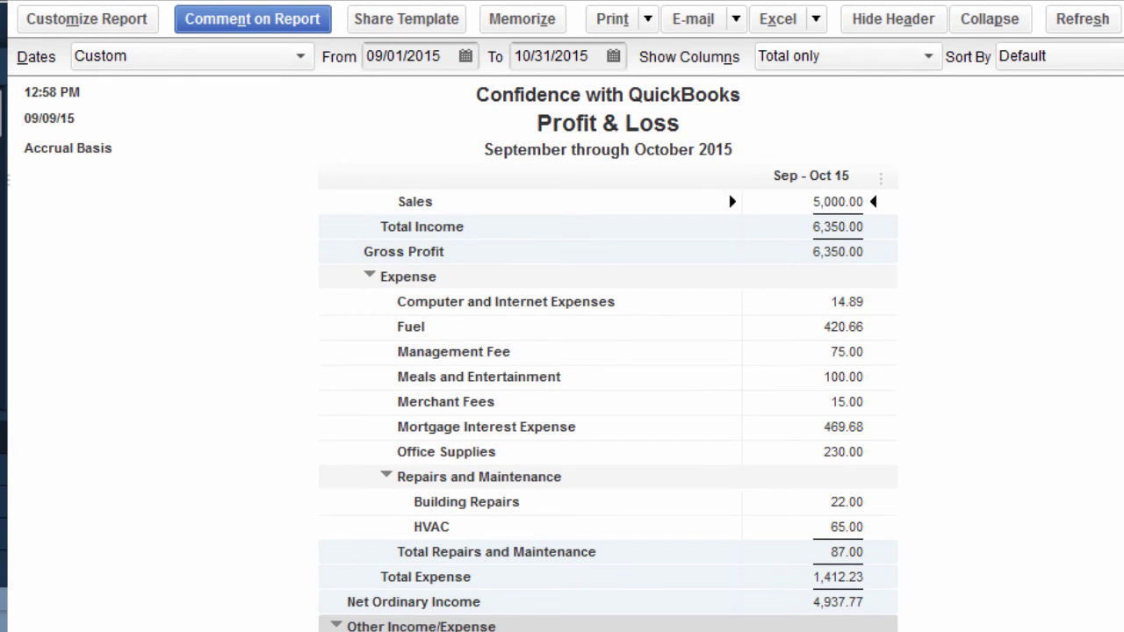
pyautogui.scroll(-2, 859, 202)
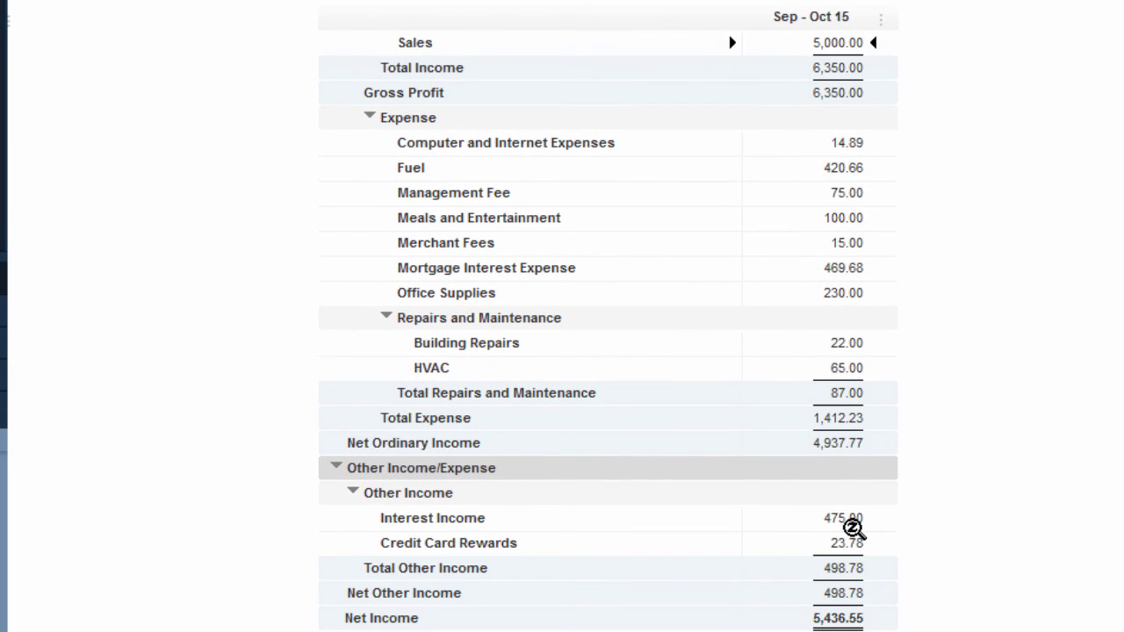